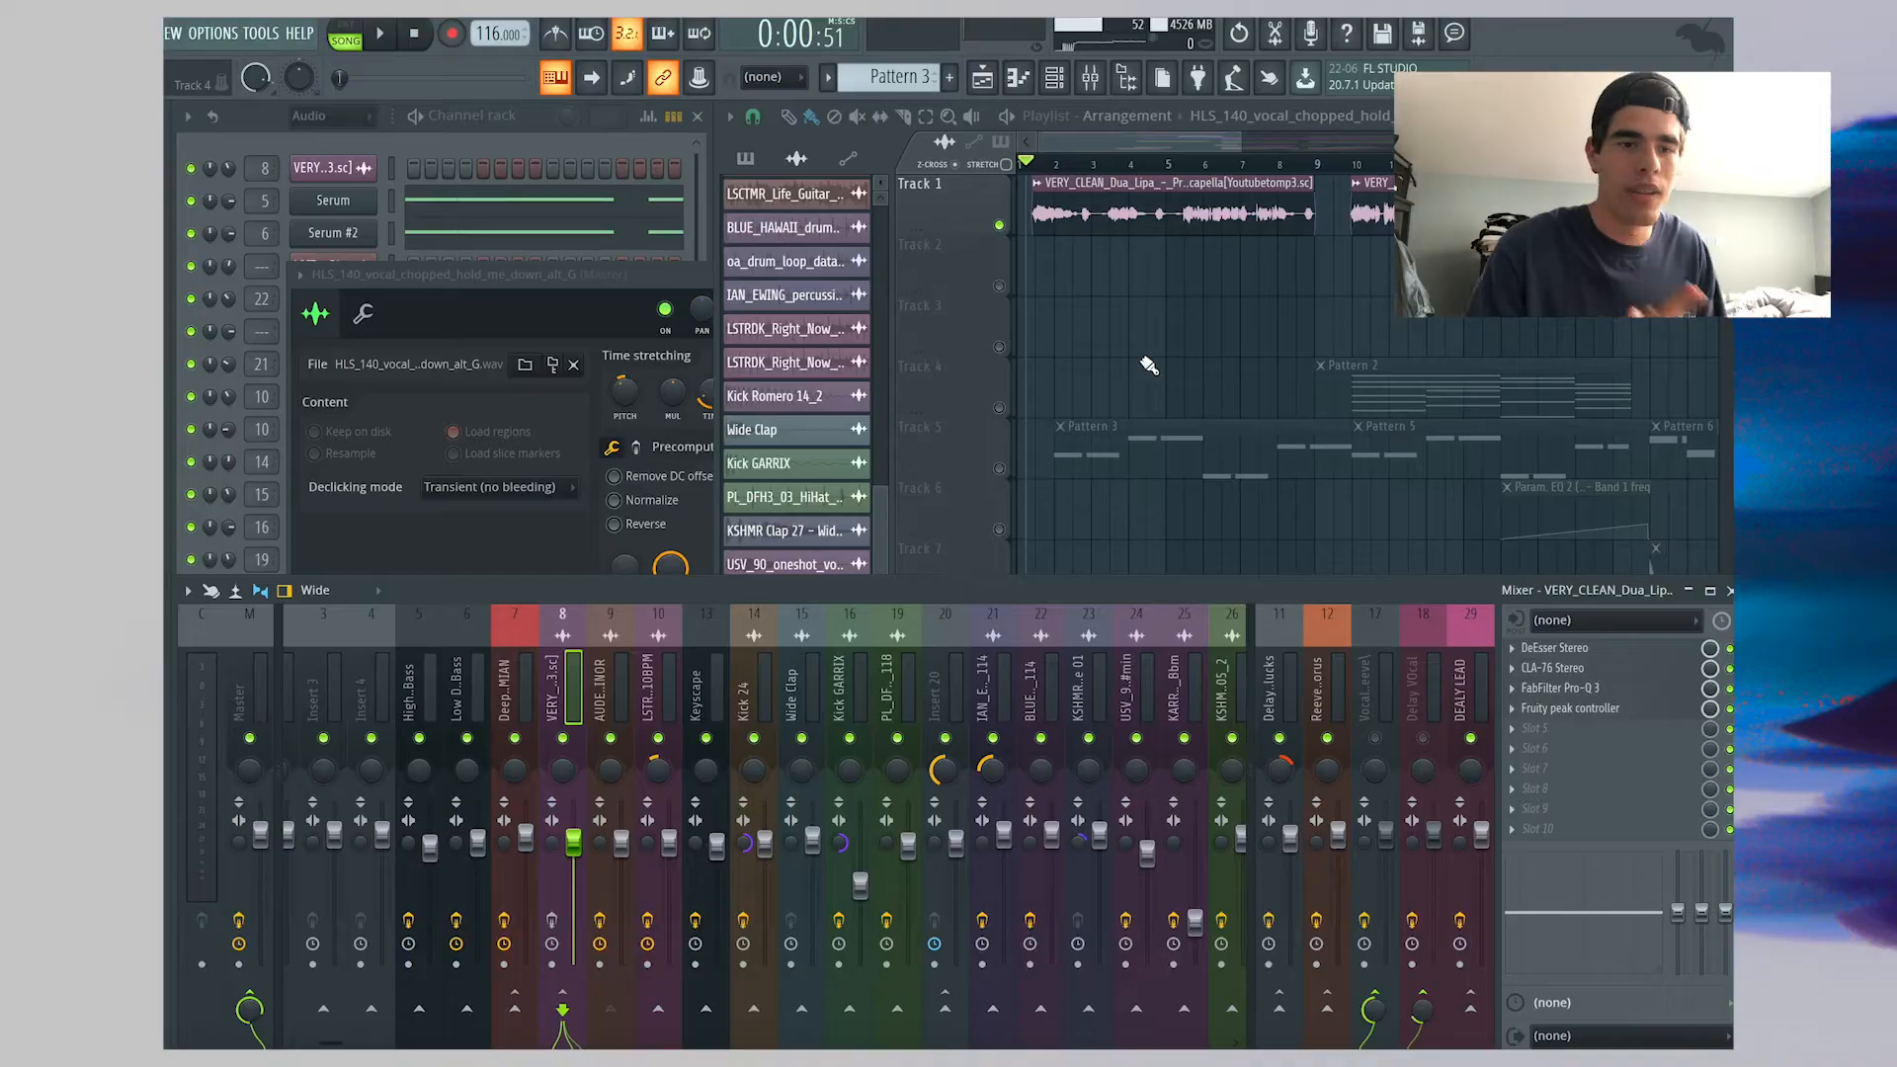
Inspect the DeEsser, CLA-76 and FabFilter Pro-Q 3 settings in the vocal mixer track's effect chain
left_click(1564, 649)
left_click_drag(240, 201, 453, 158)
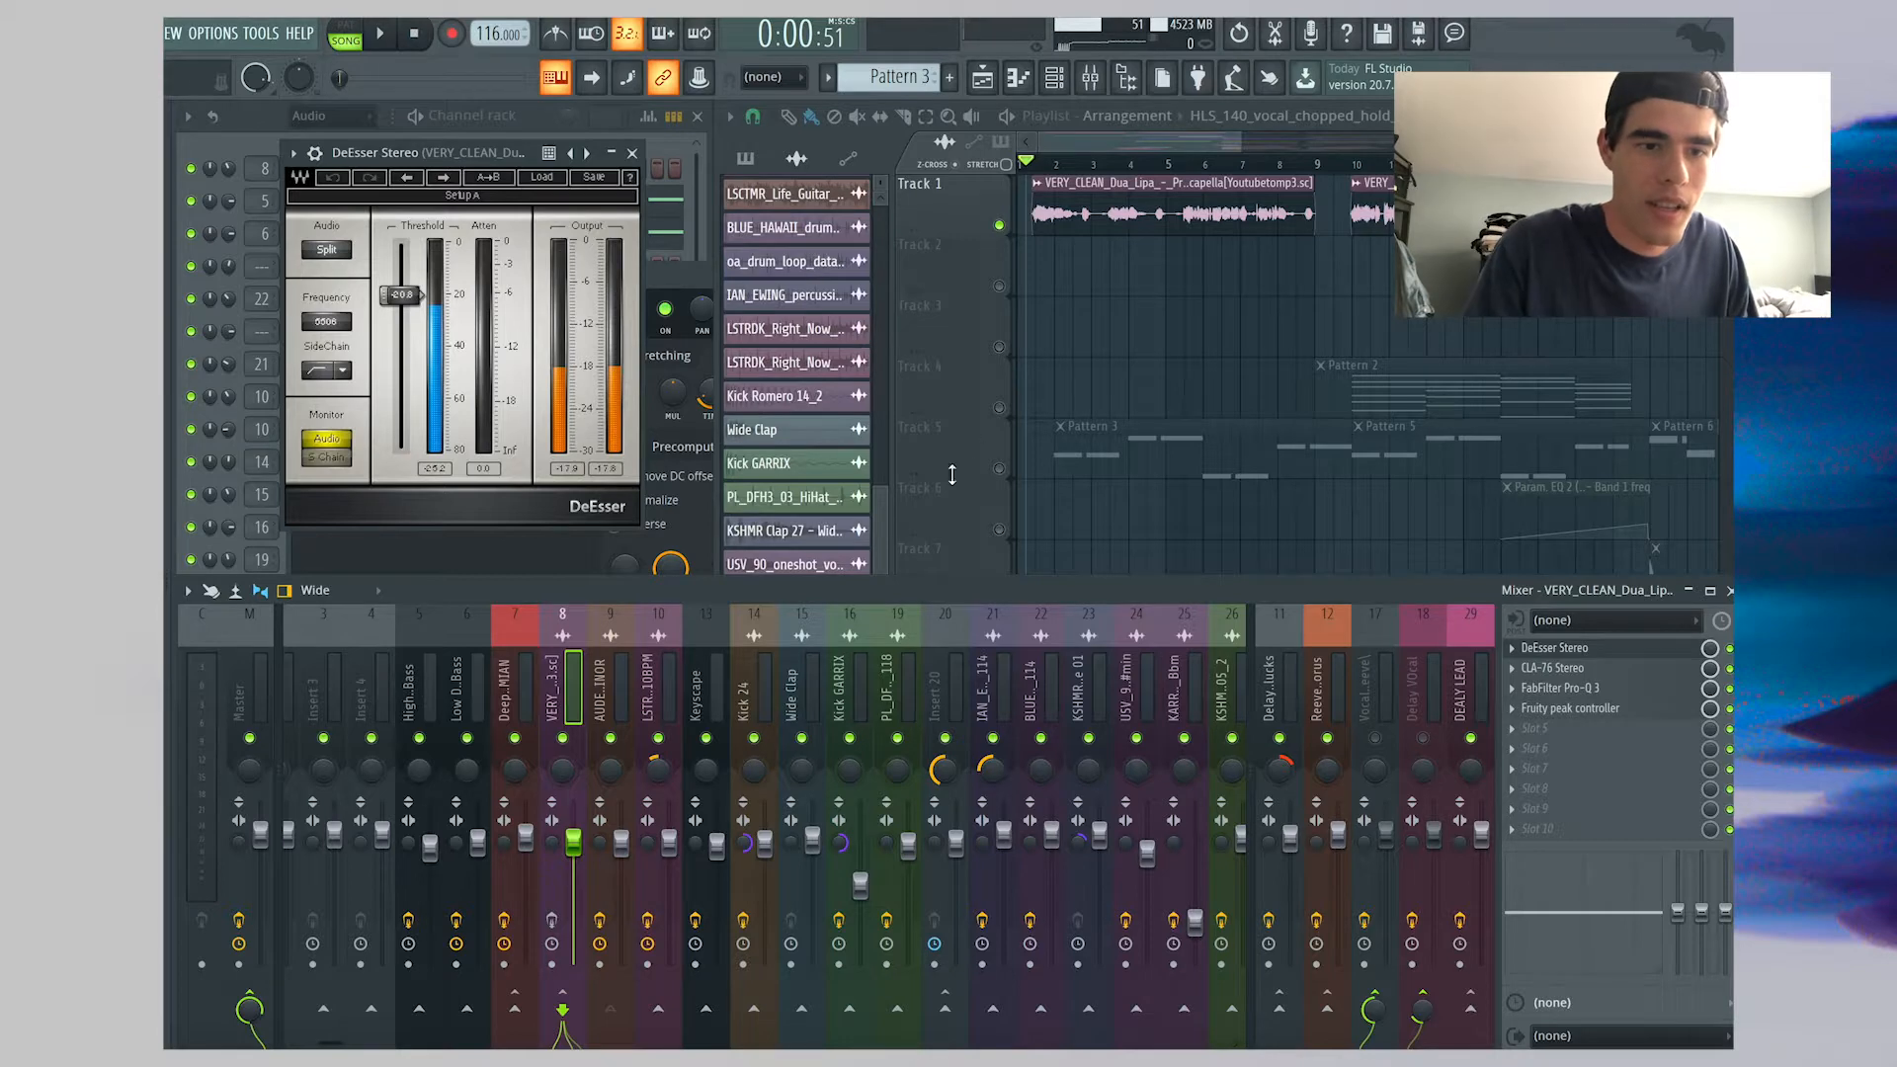
left_click(1550, 670)
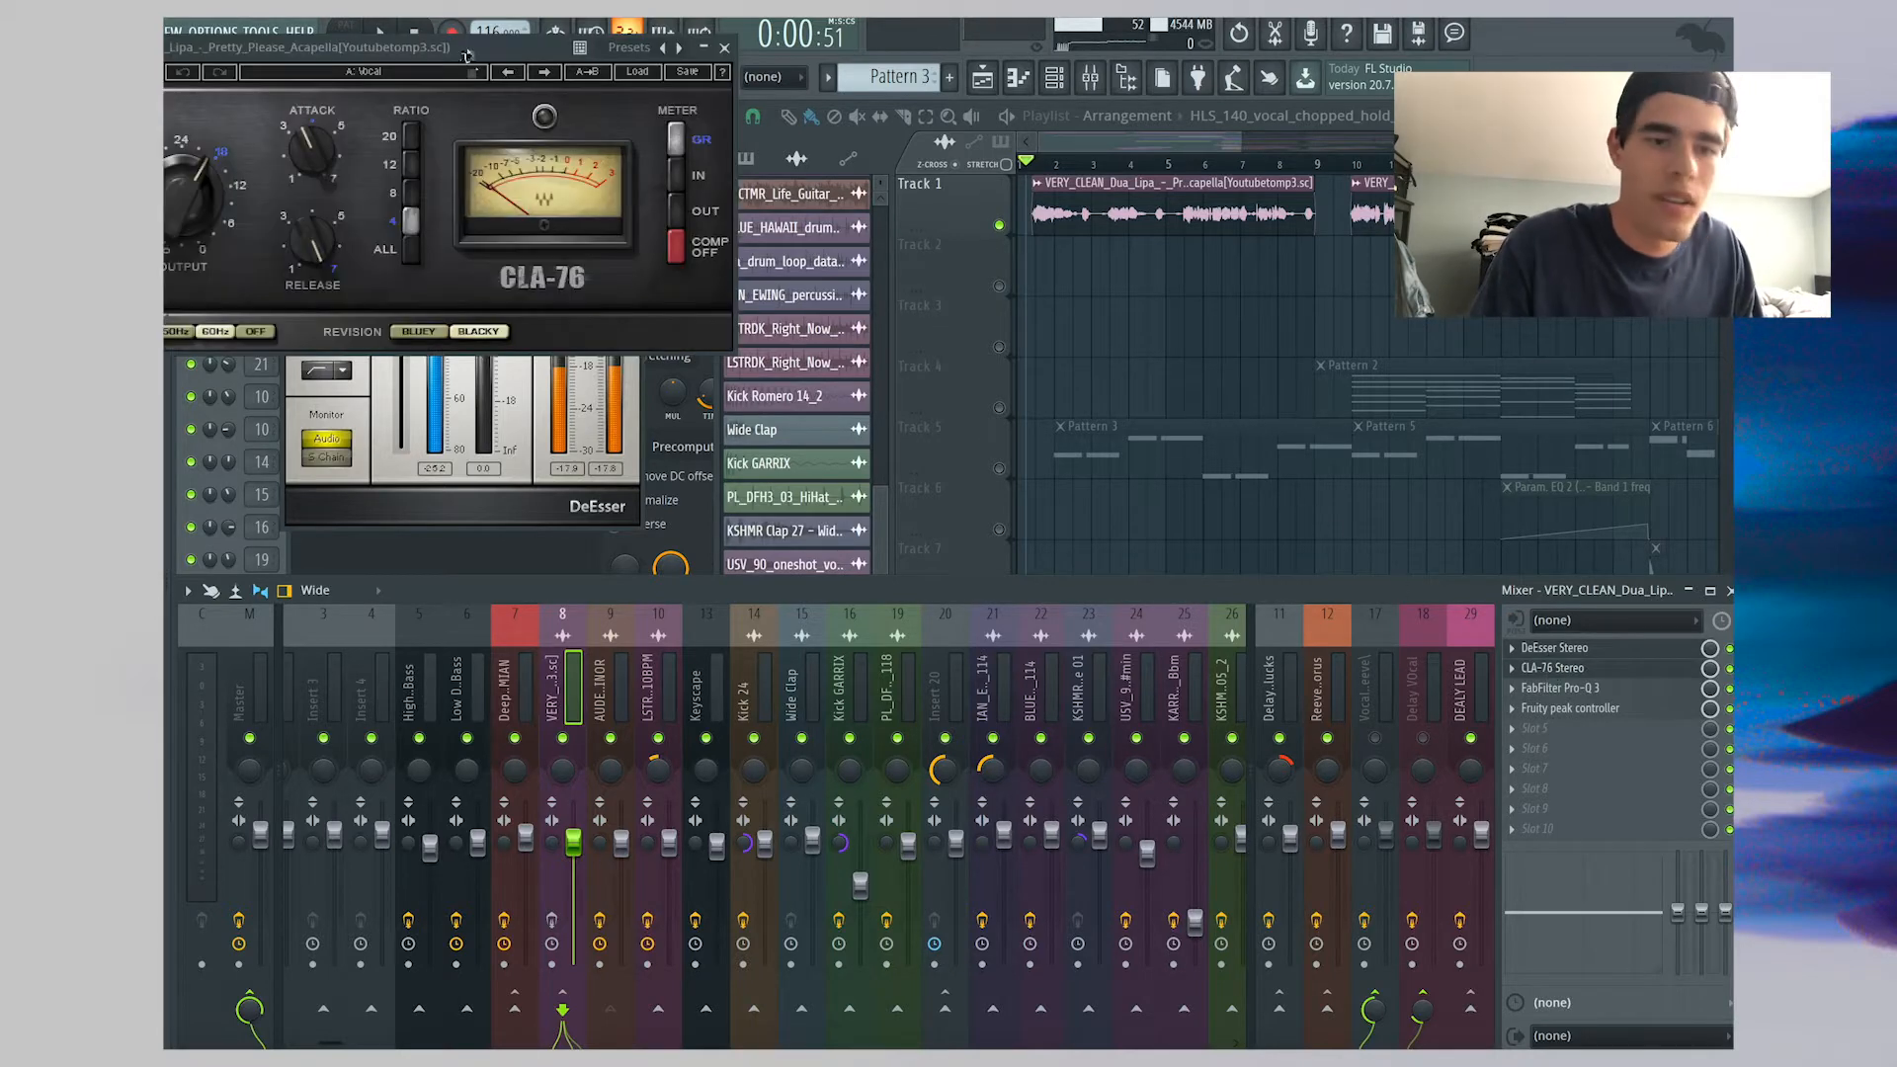
left_click_drag(463, 56, 726, 74)
left_click(1593, 686)
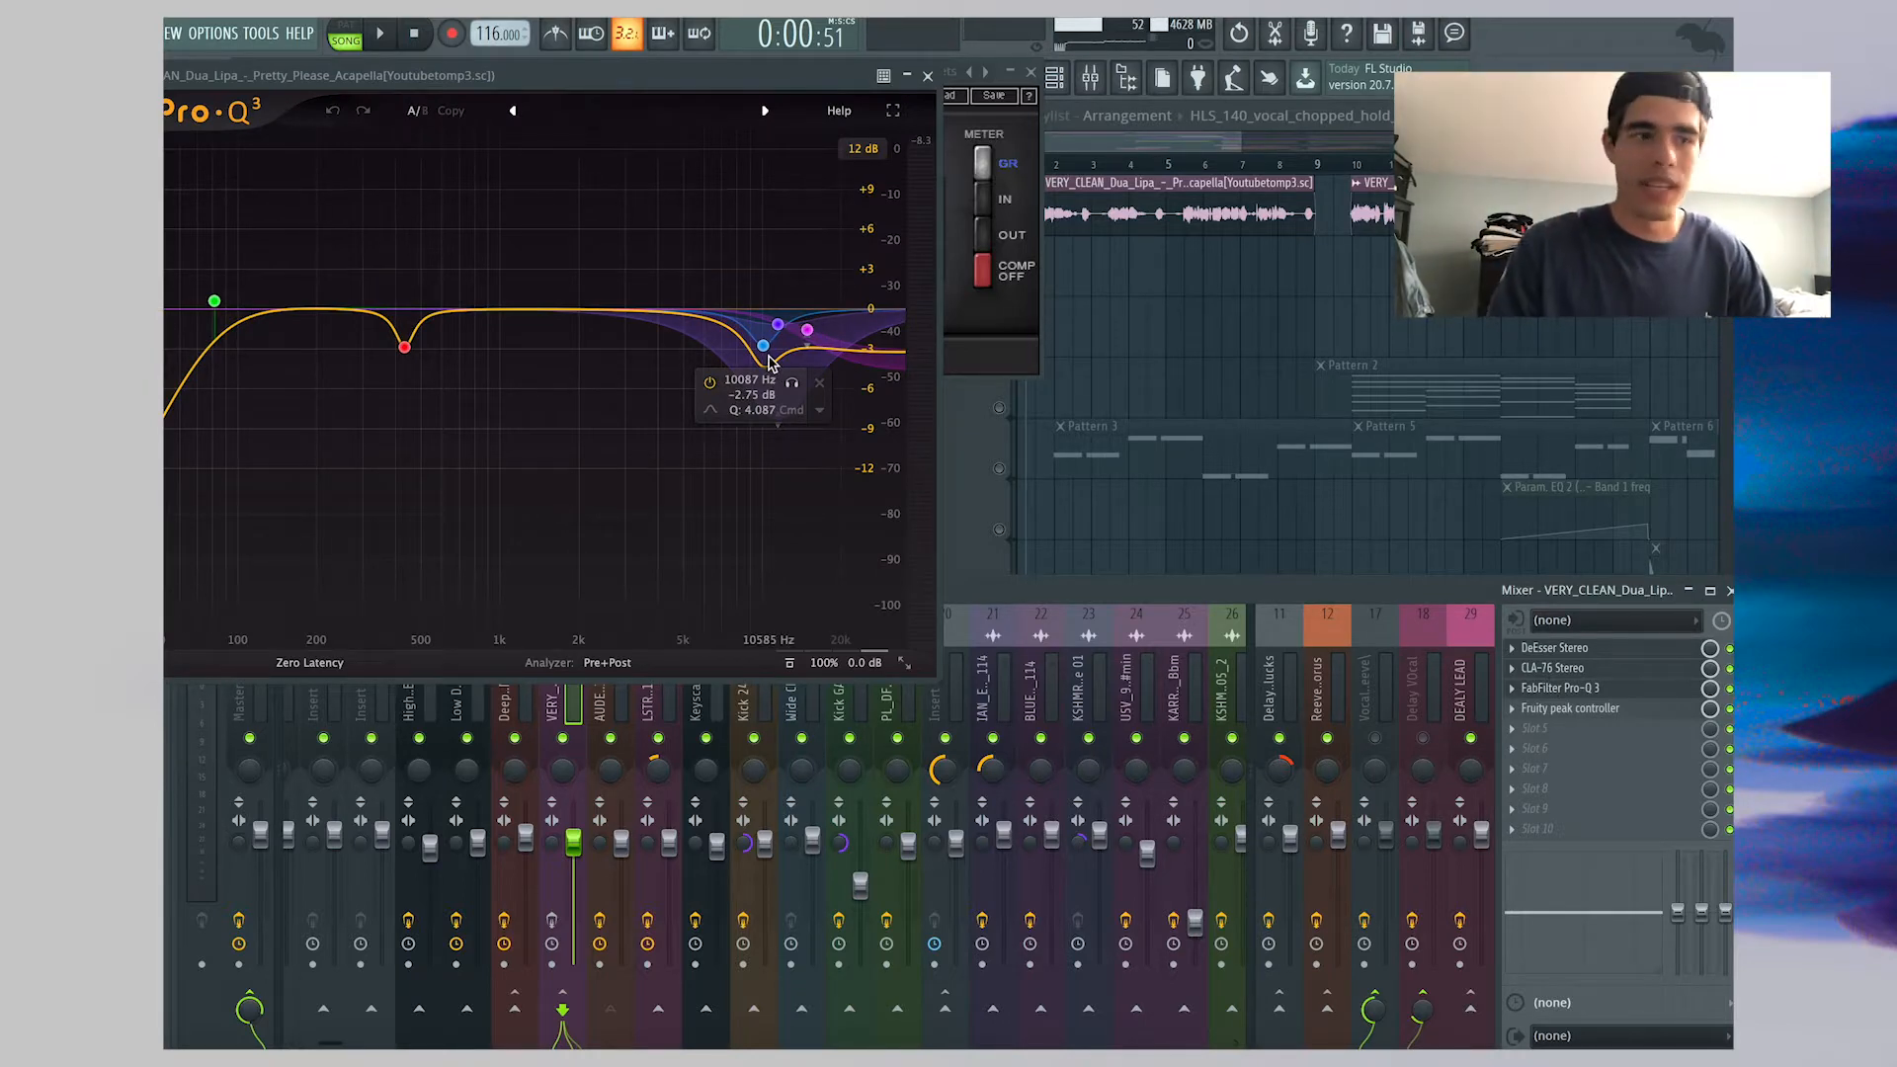
left_click_drag(593, 75, 766, 75)
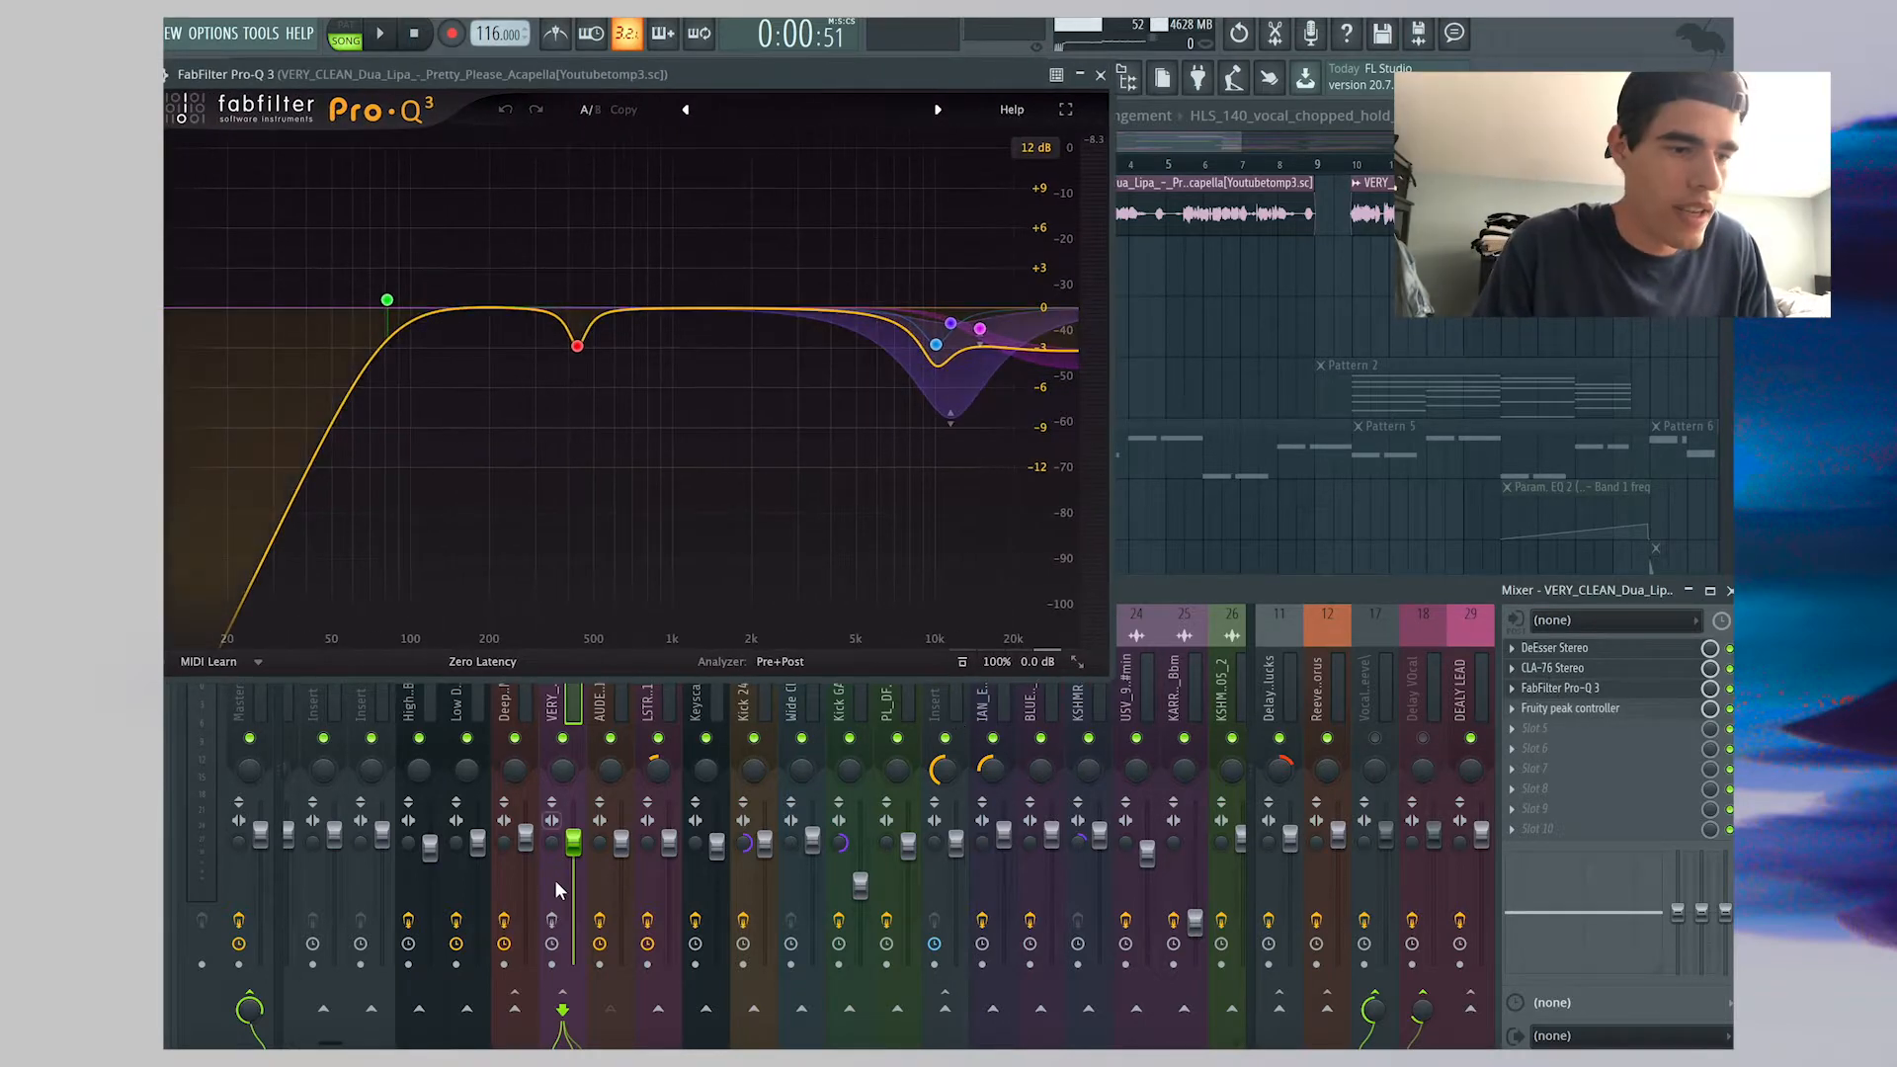
Play the vocal while examining its Pro-Q 3 curve, and select the Delay VOcal mixer track
left_click(553, 921)
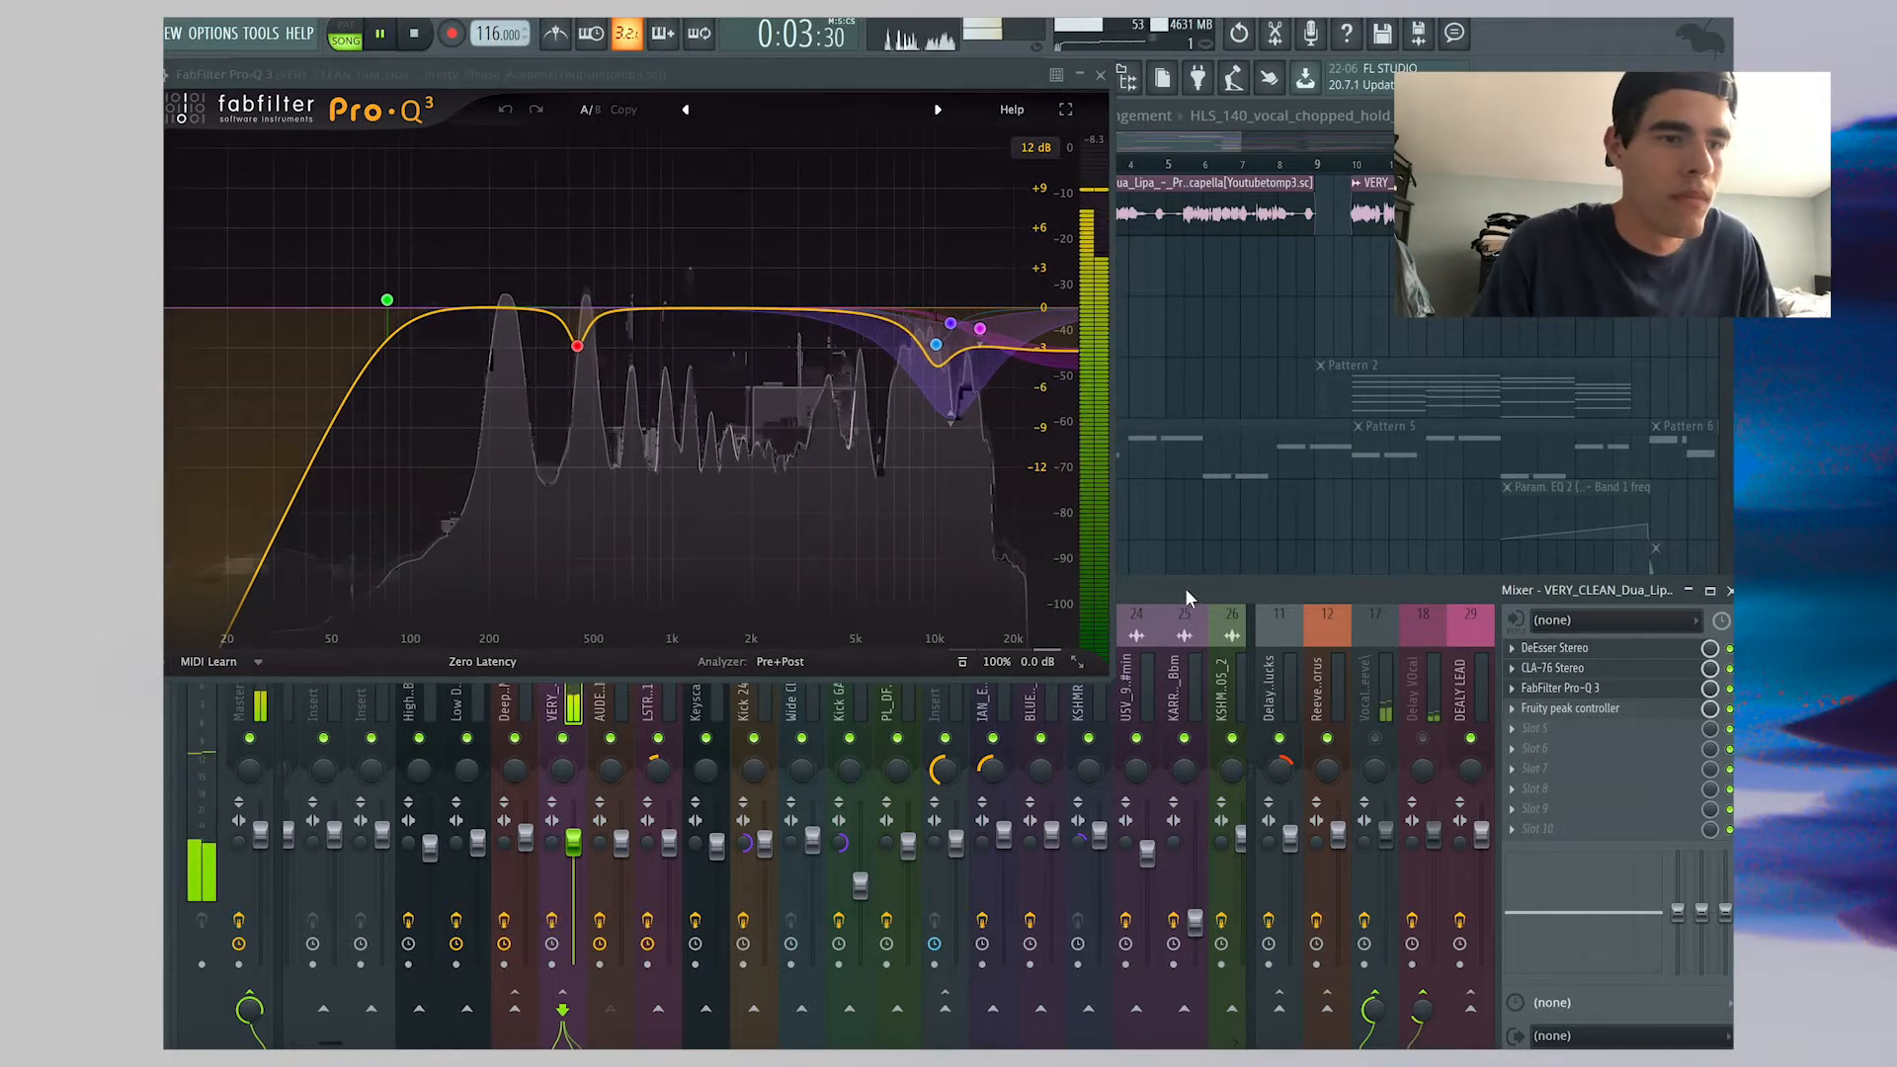
mouse_move(944, 367)
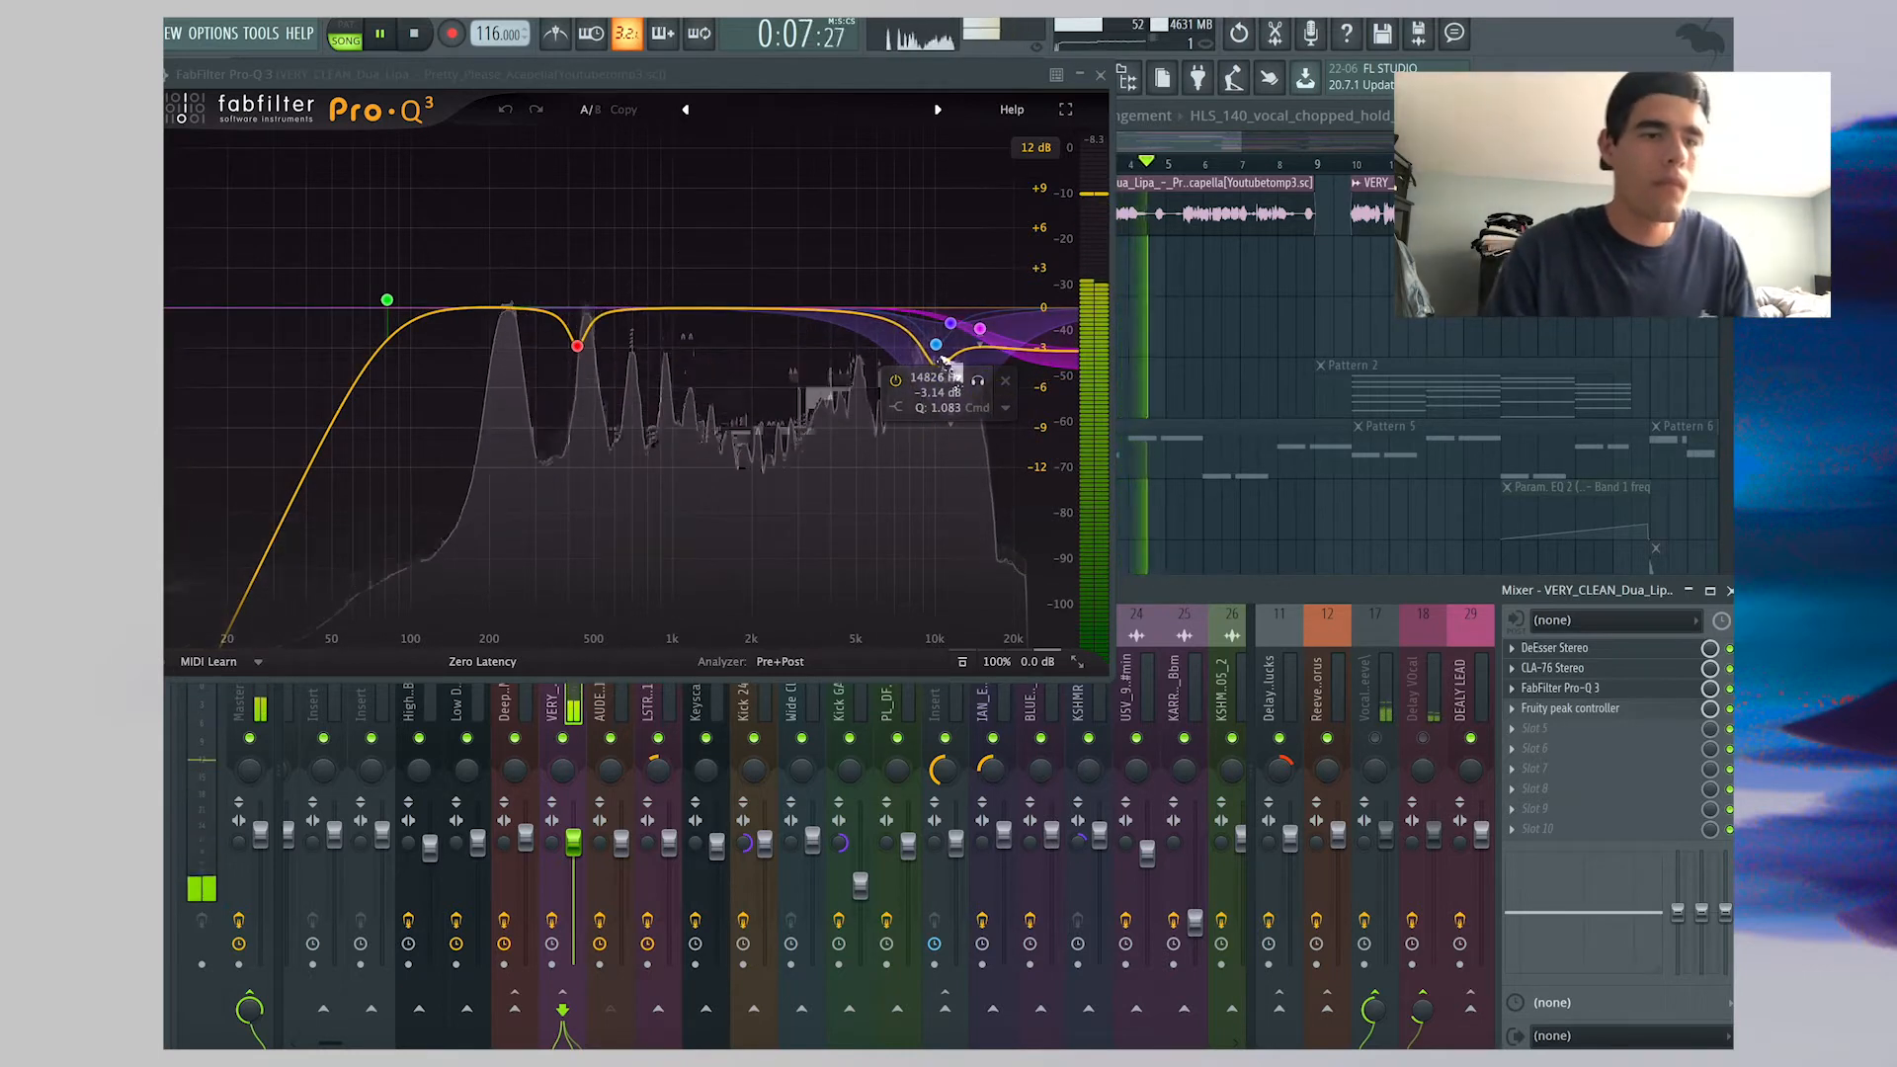
key("space")
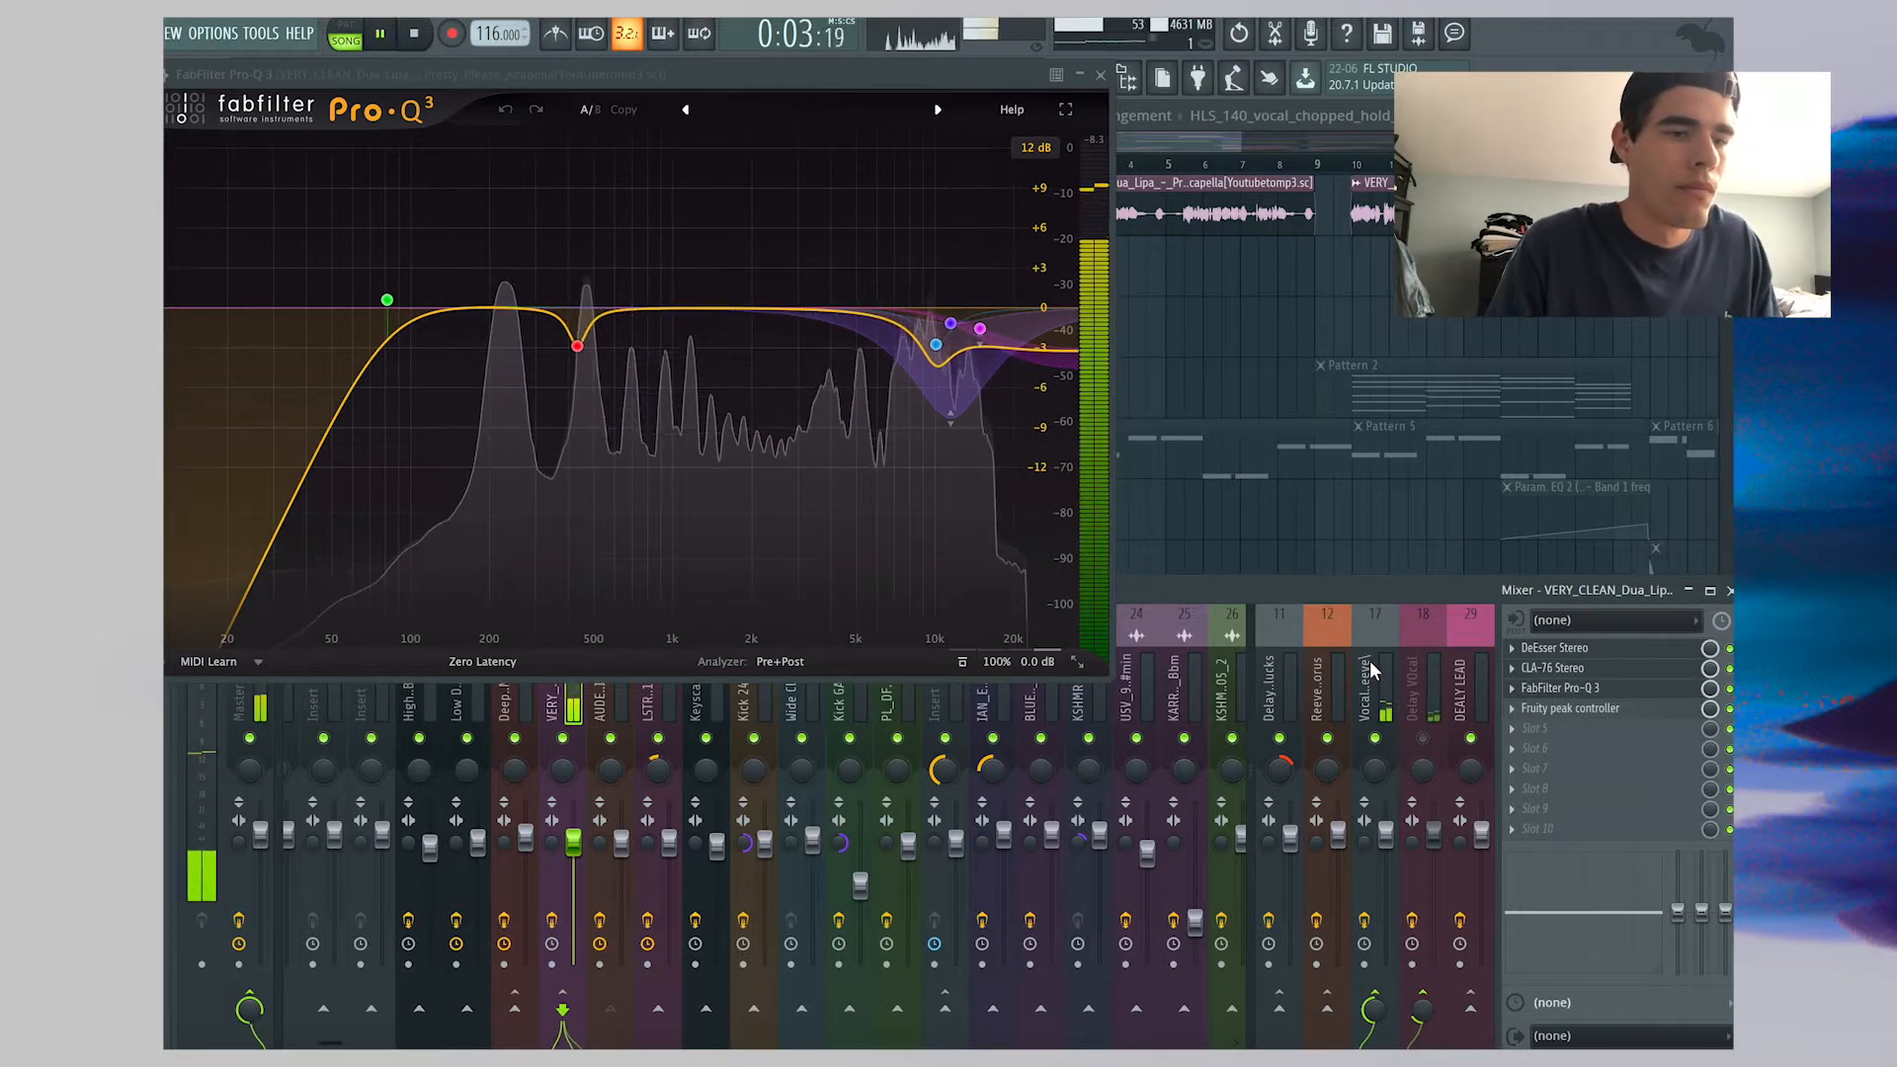
left_click(1431, 672)
key("space")
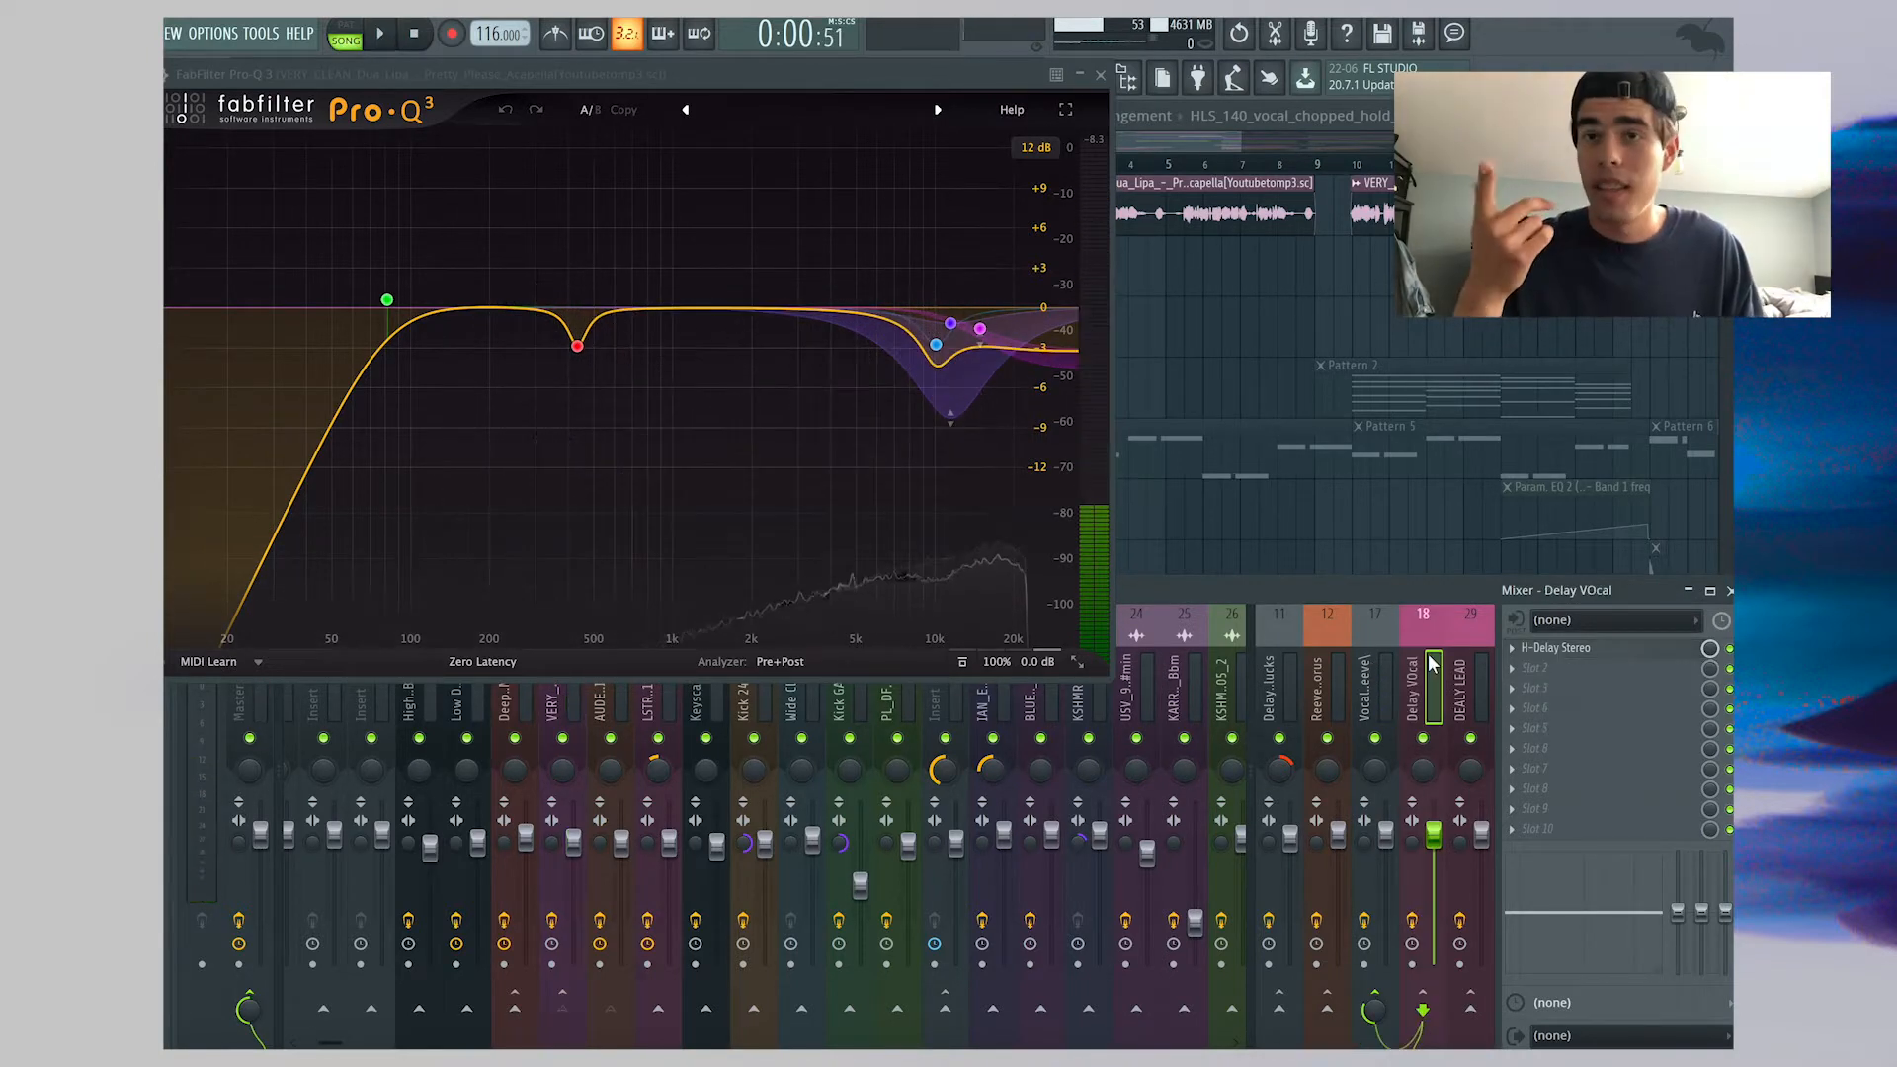
Play the vocal to examine the Fruity peak controller's response, and return to the Delay VOcal mixer track
key("space")
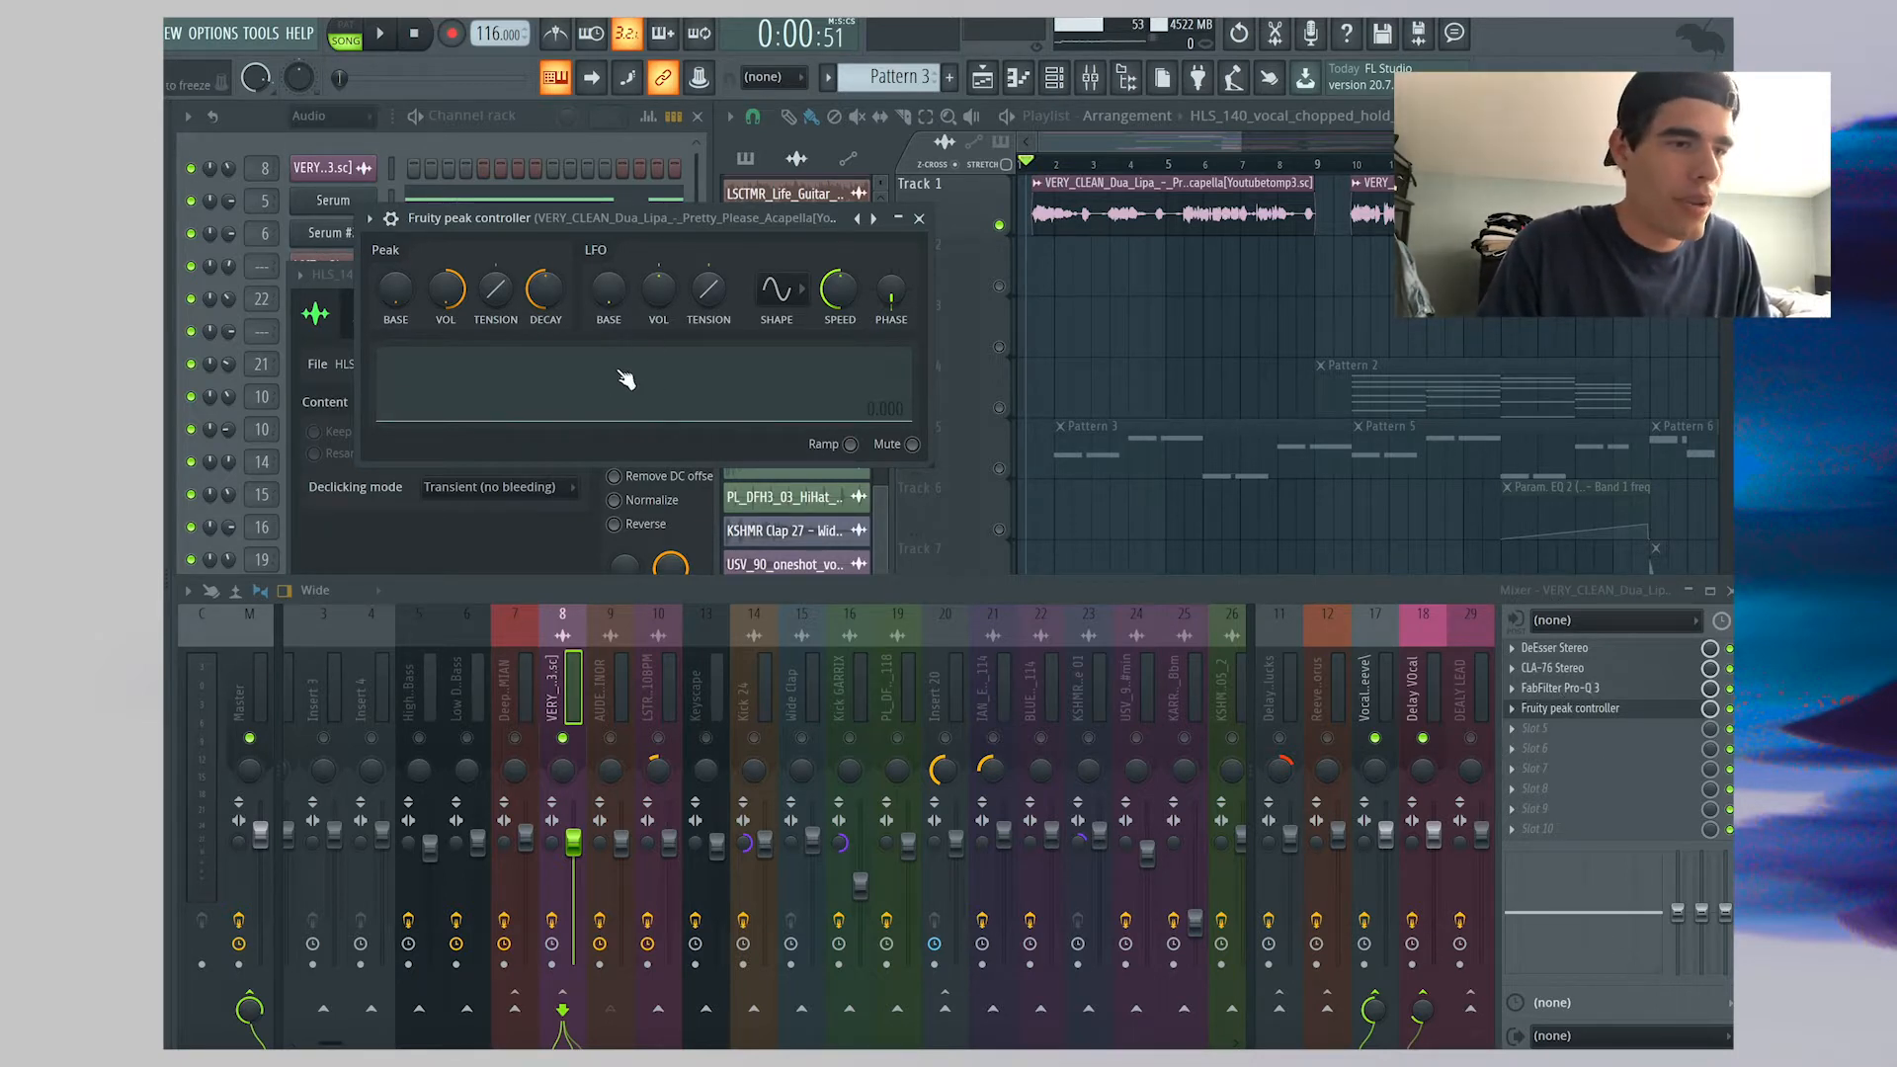
key("space")
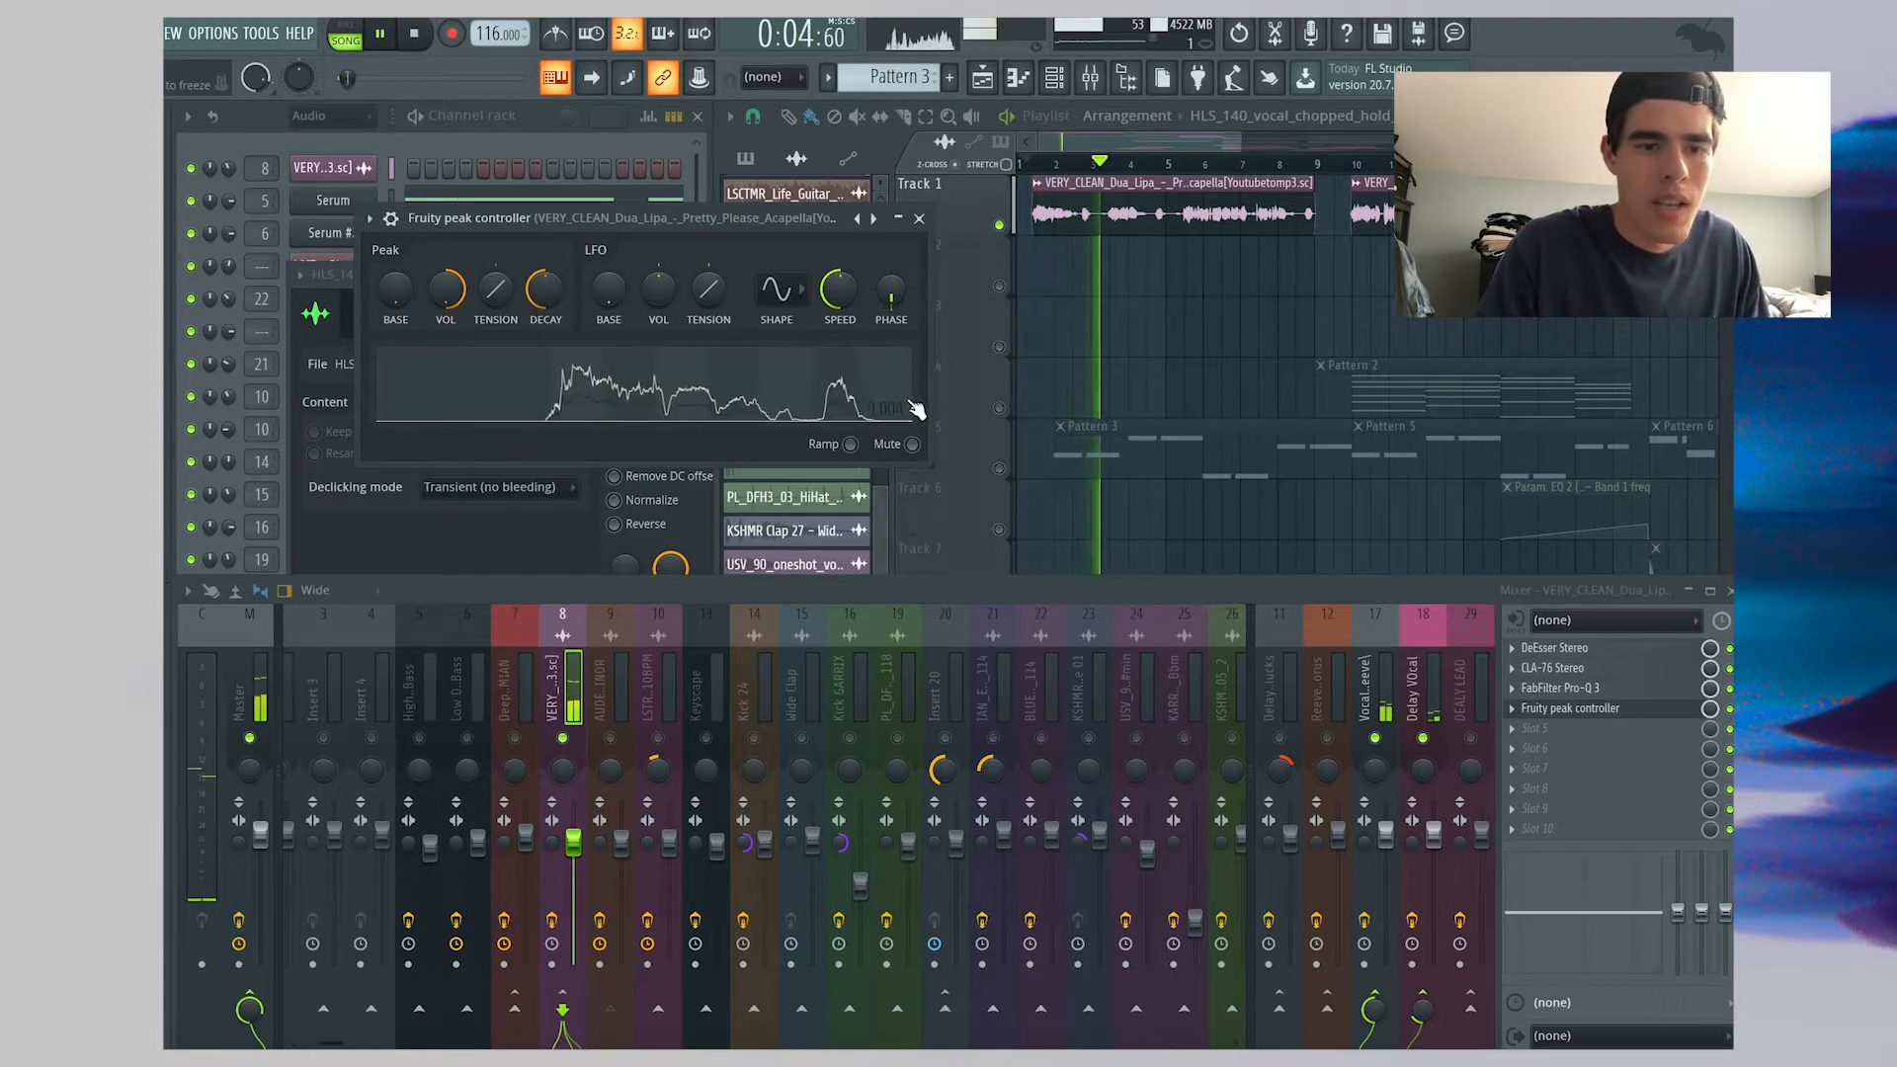
key("space")
left_click(1435, 662)
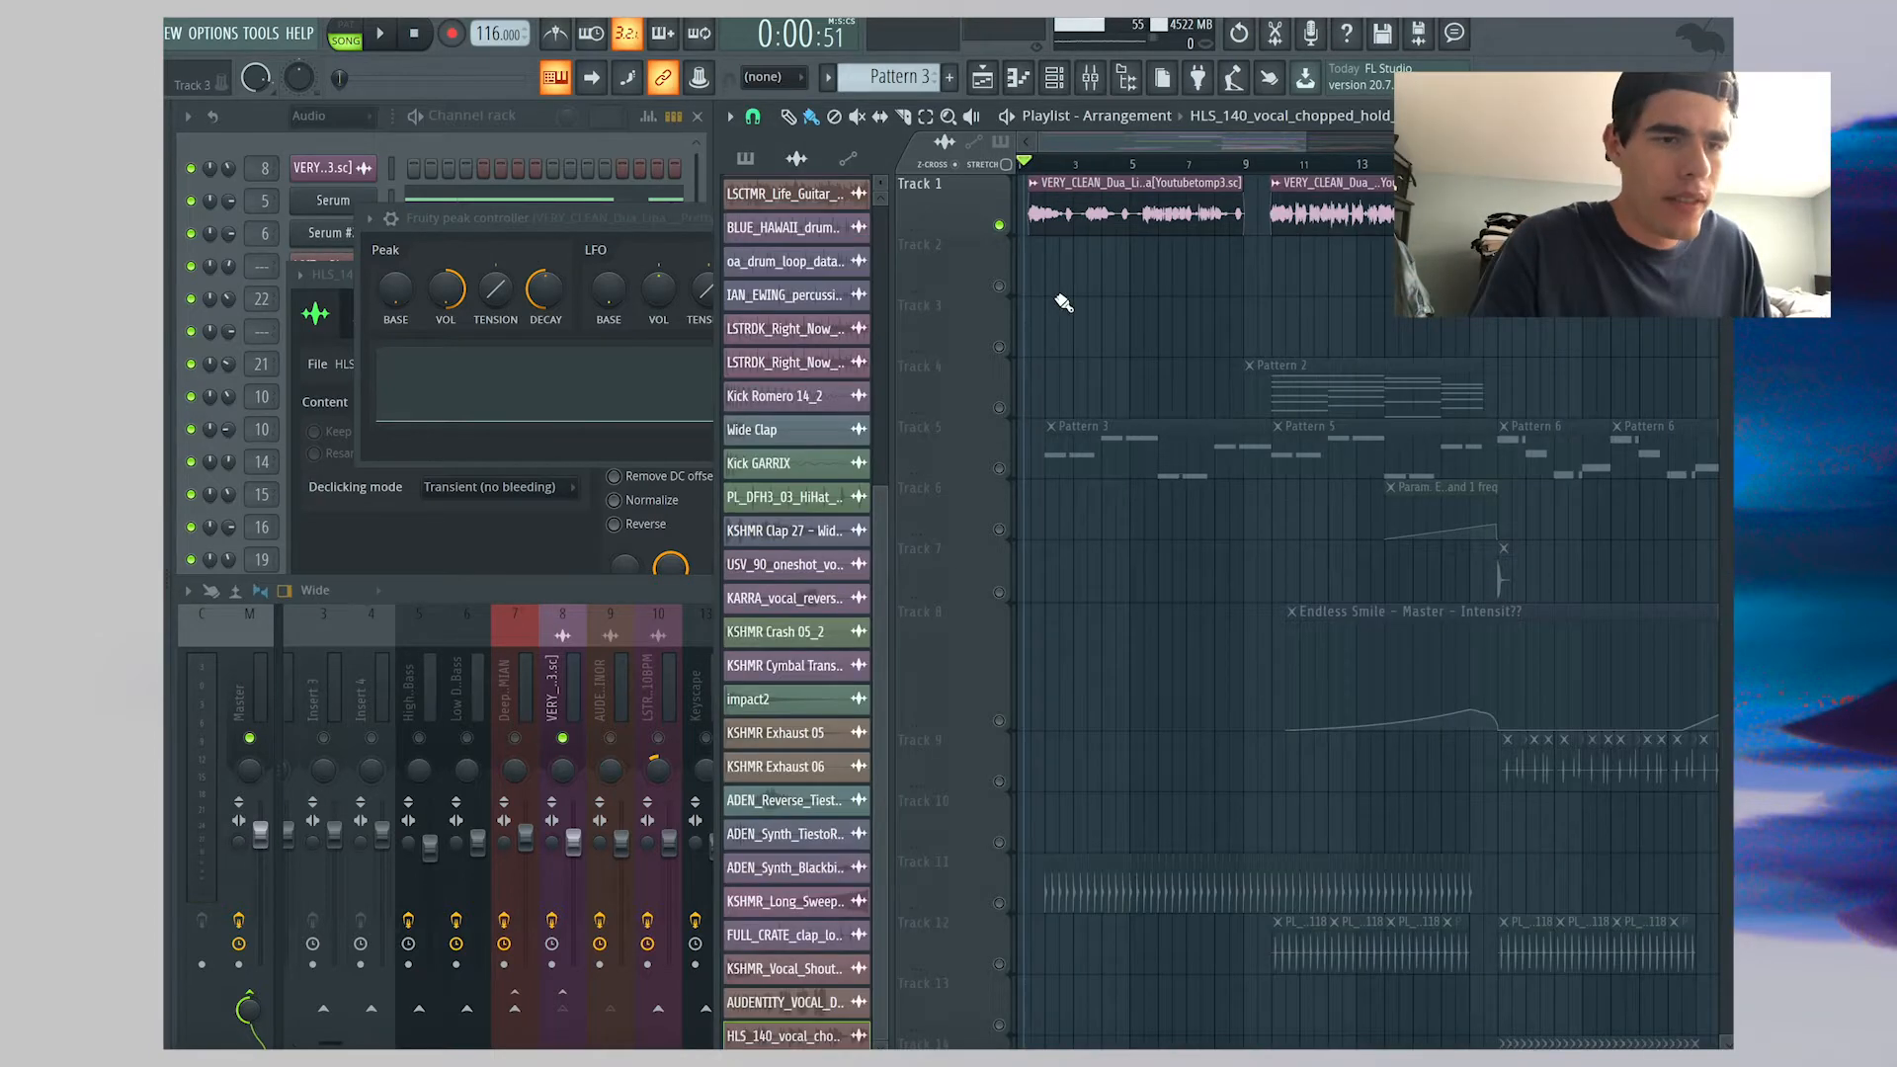
Solo Track 5 in the playlist and briefly play its patterns
right_click(1000, 469)
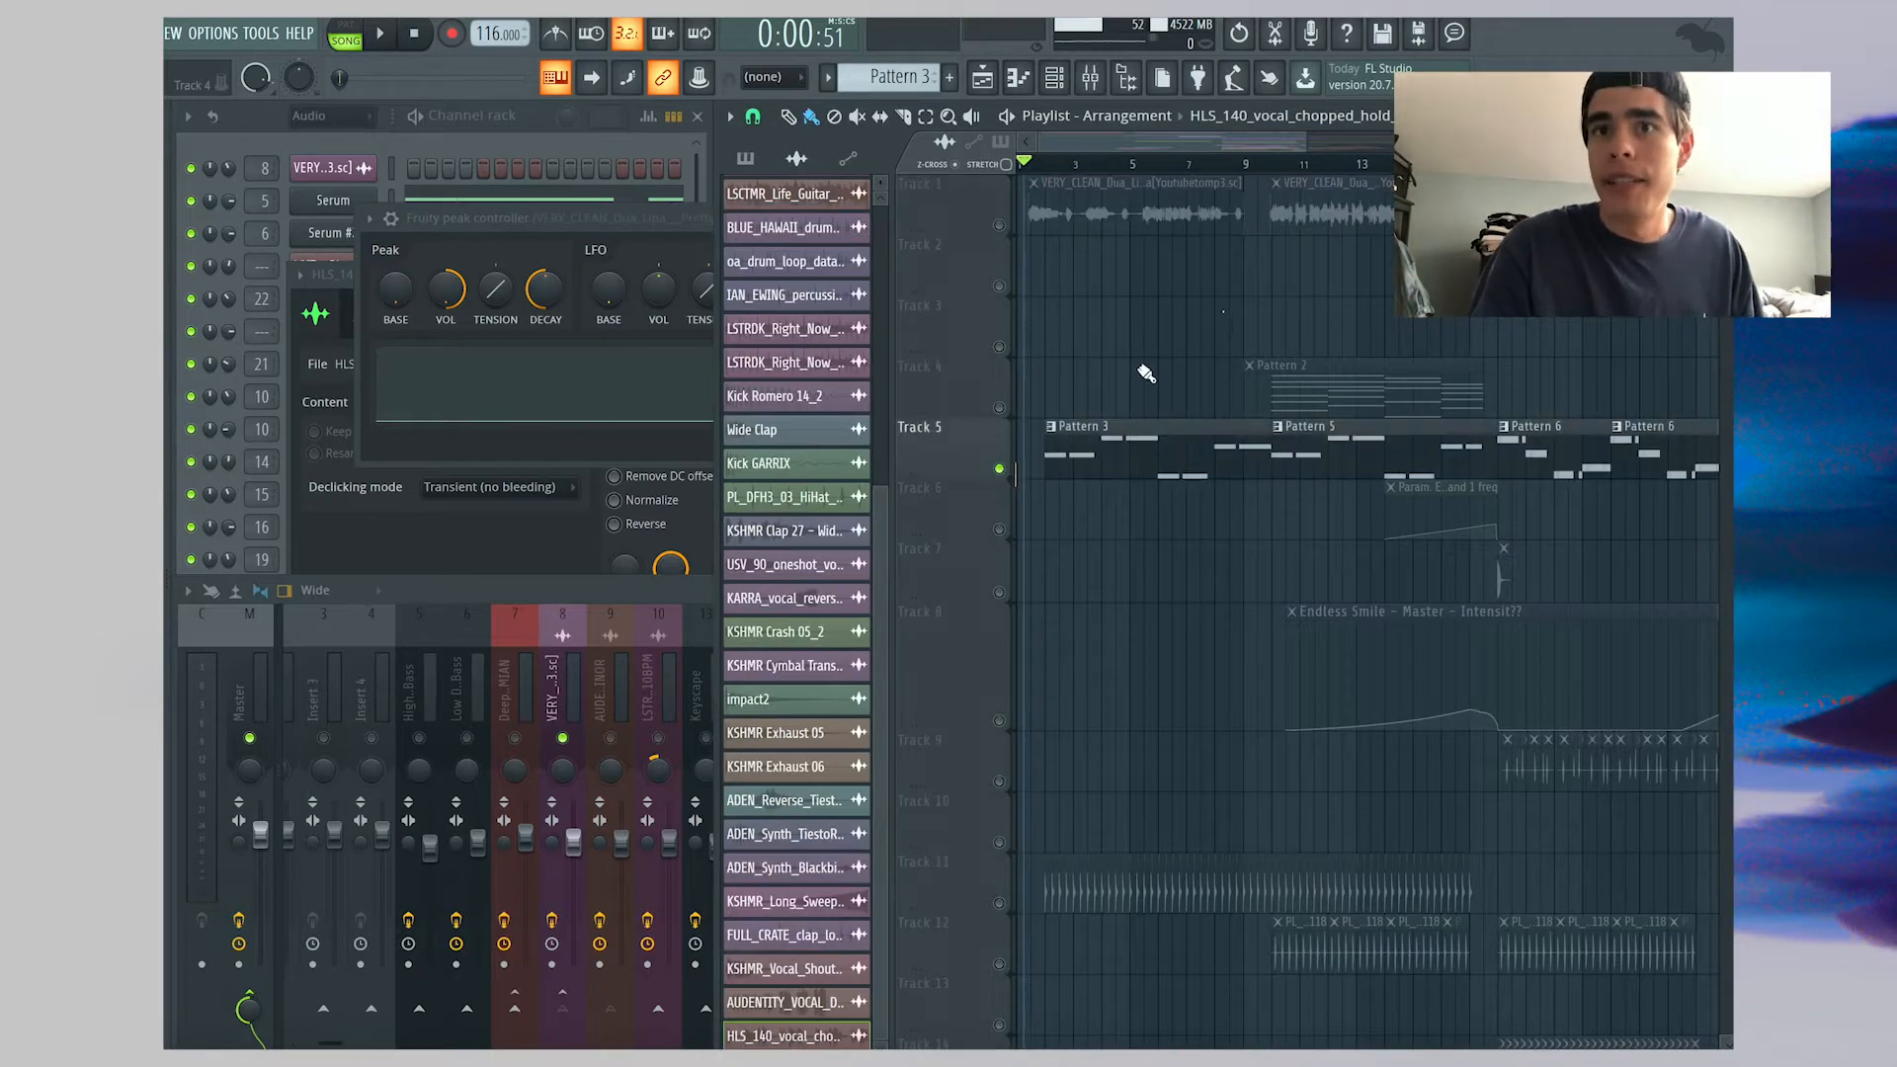
key("space")
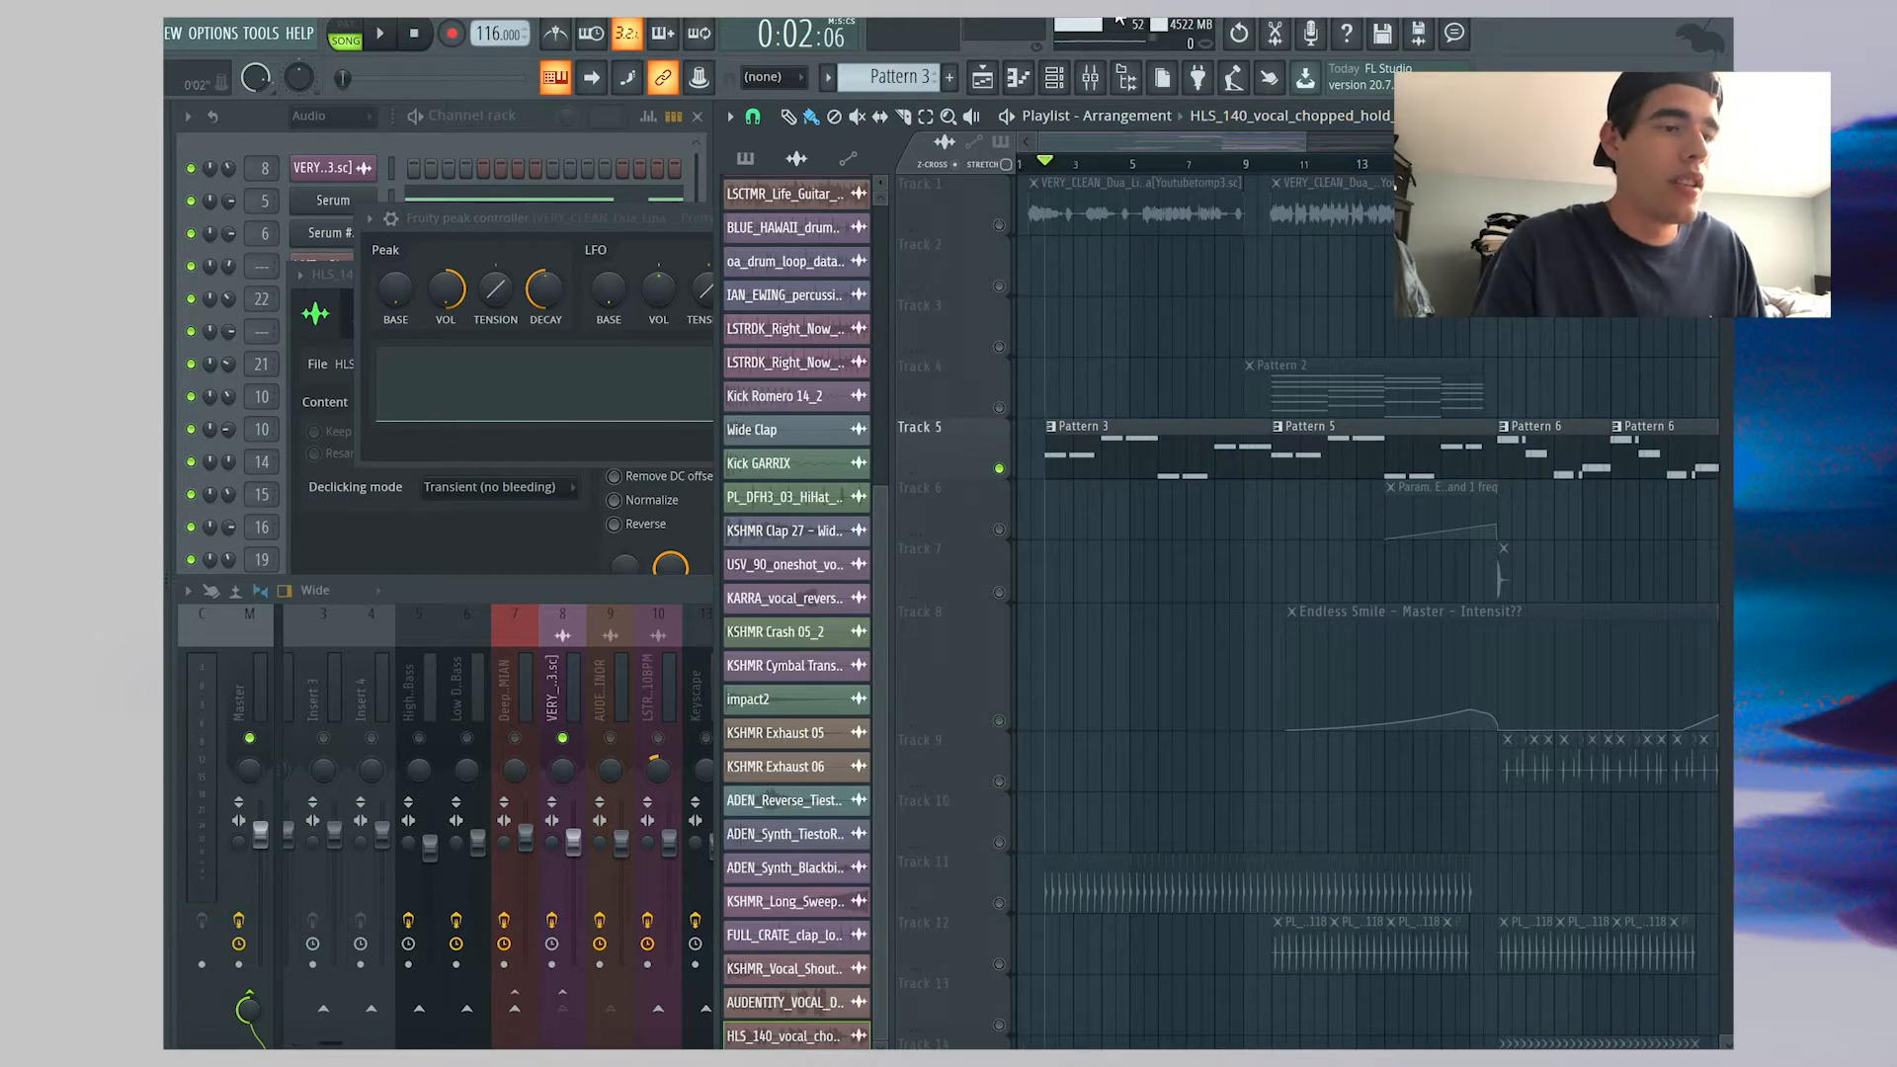
Audition the Serum and Serum #2 channels of Pattern 3 separately in the channel rack
left_click(537, 112)
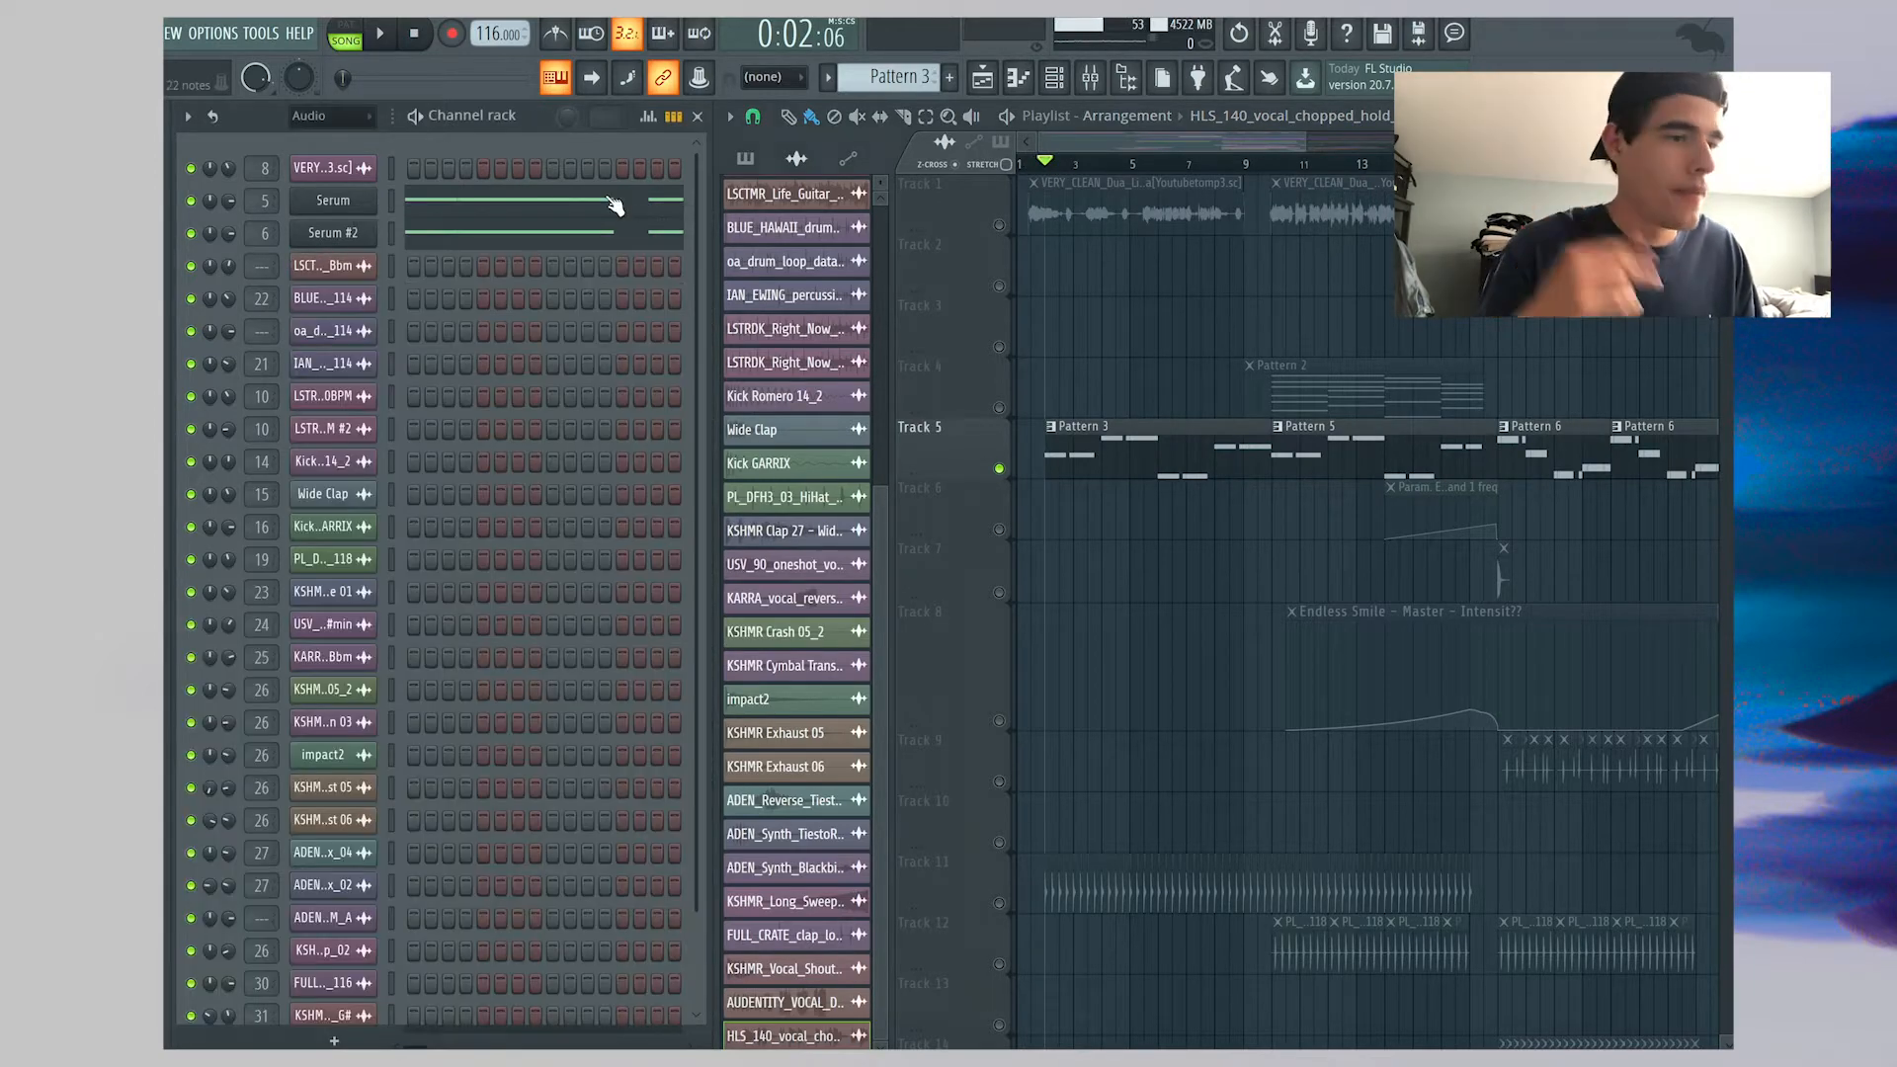
key("space")
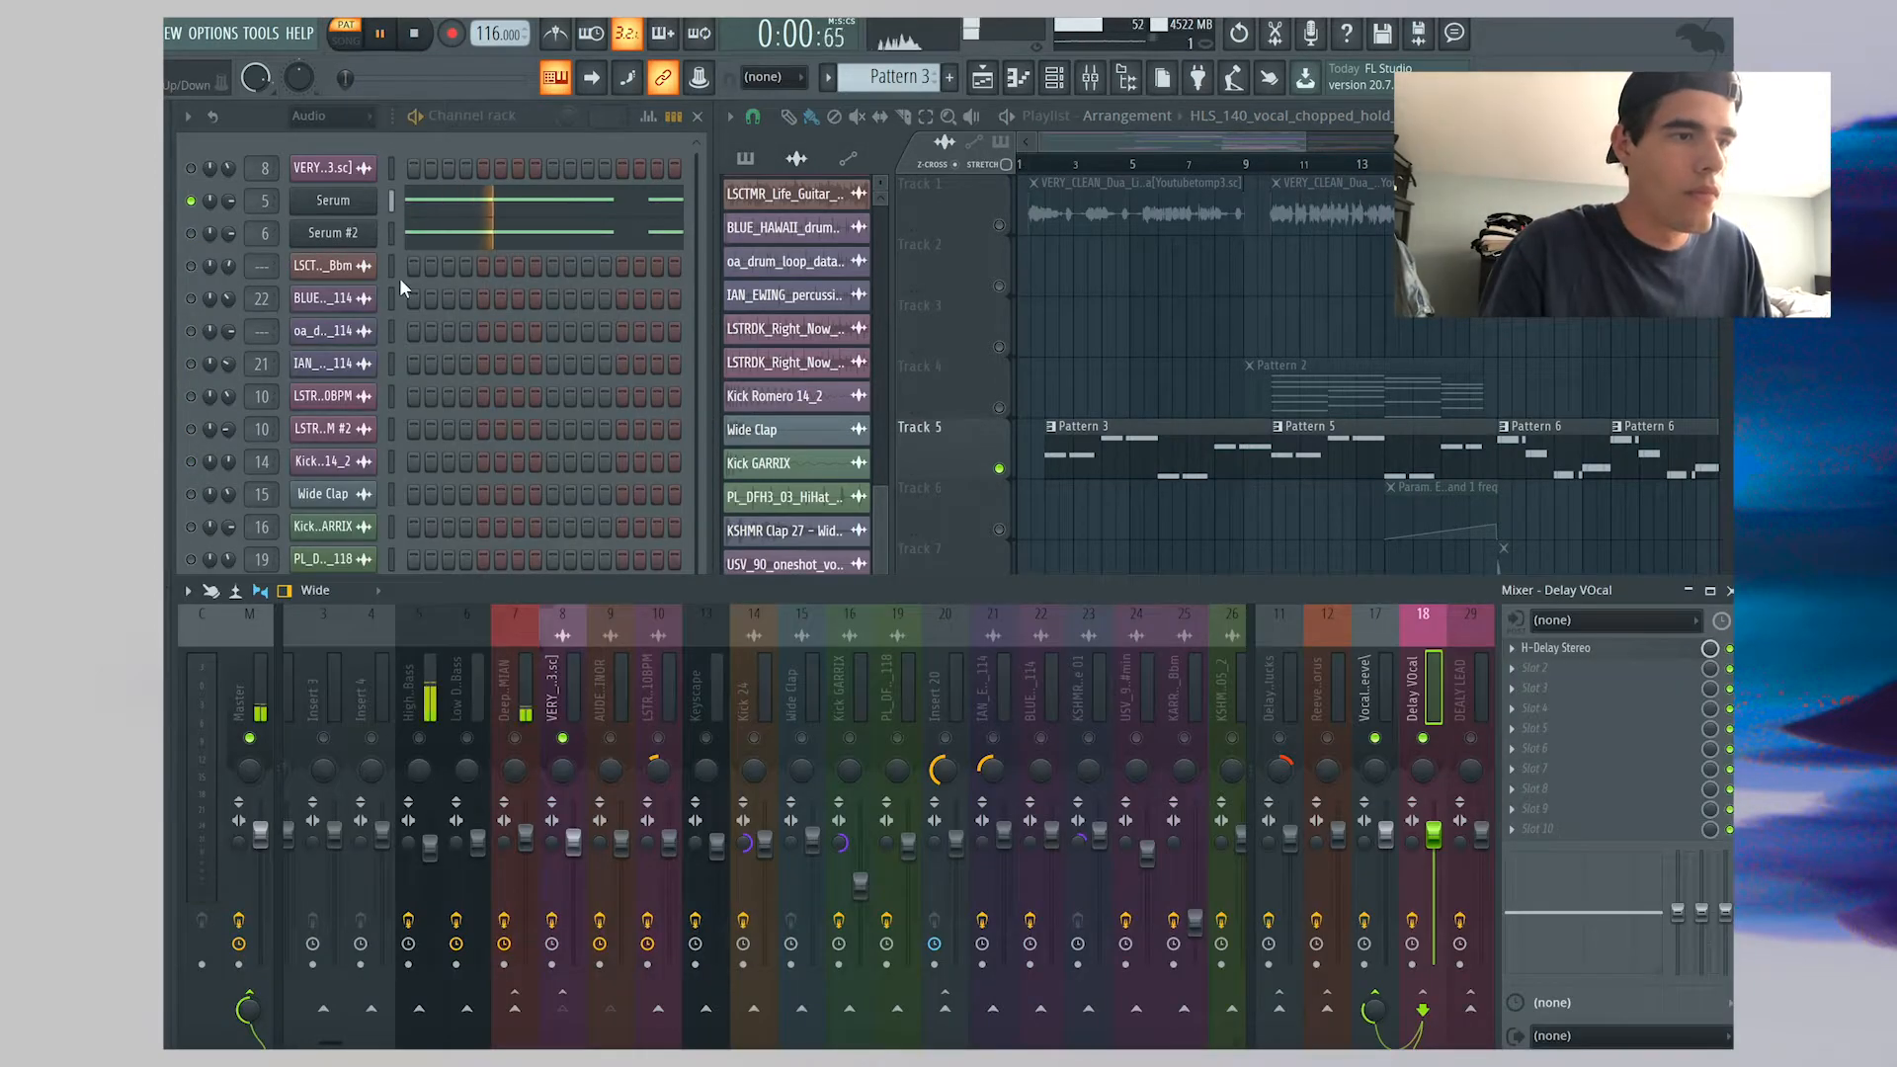
left_click(536, 111)
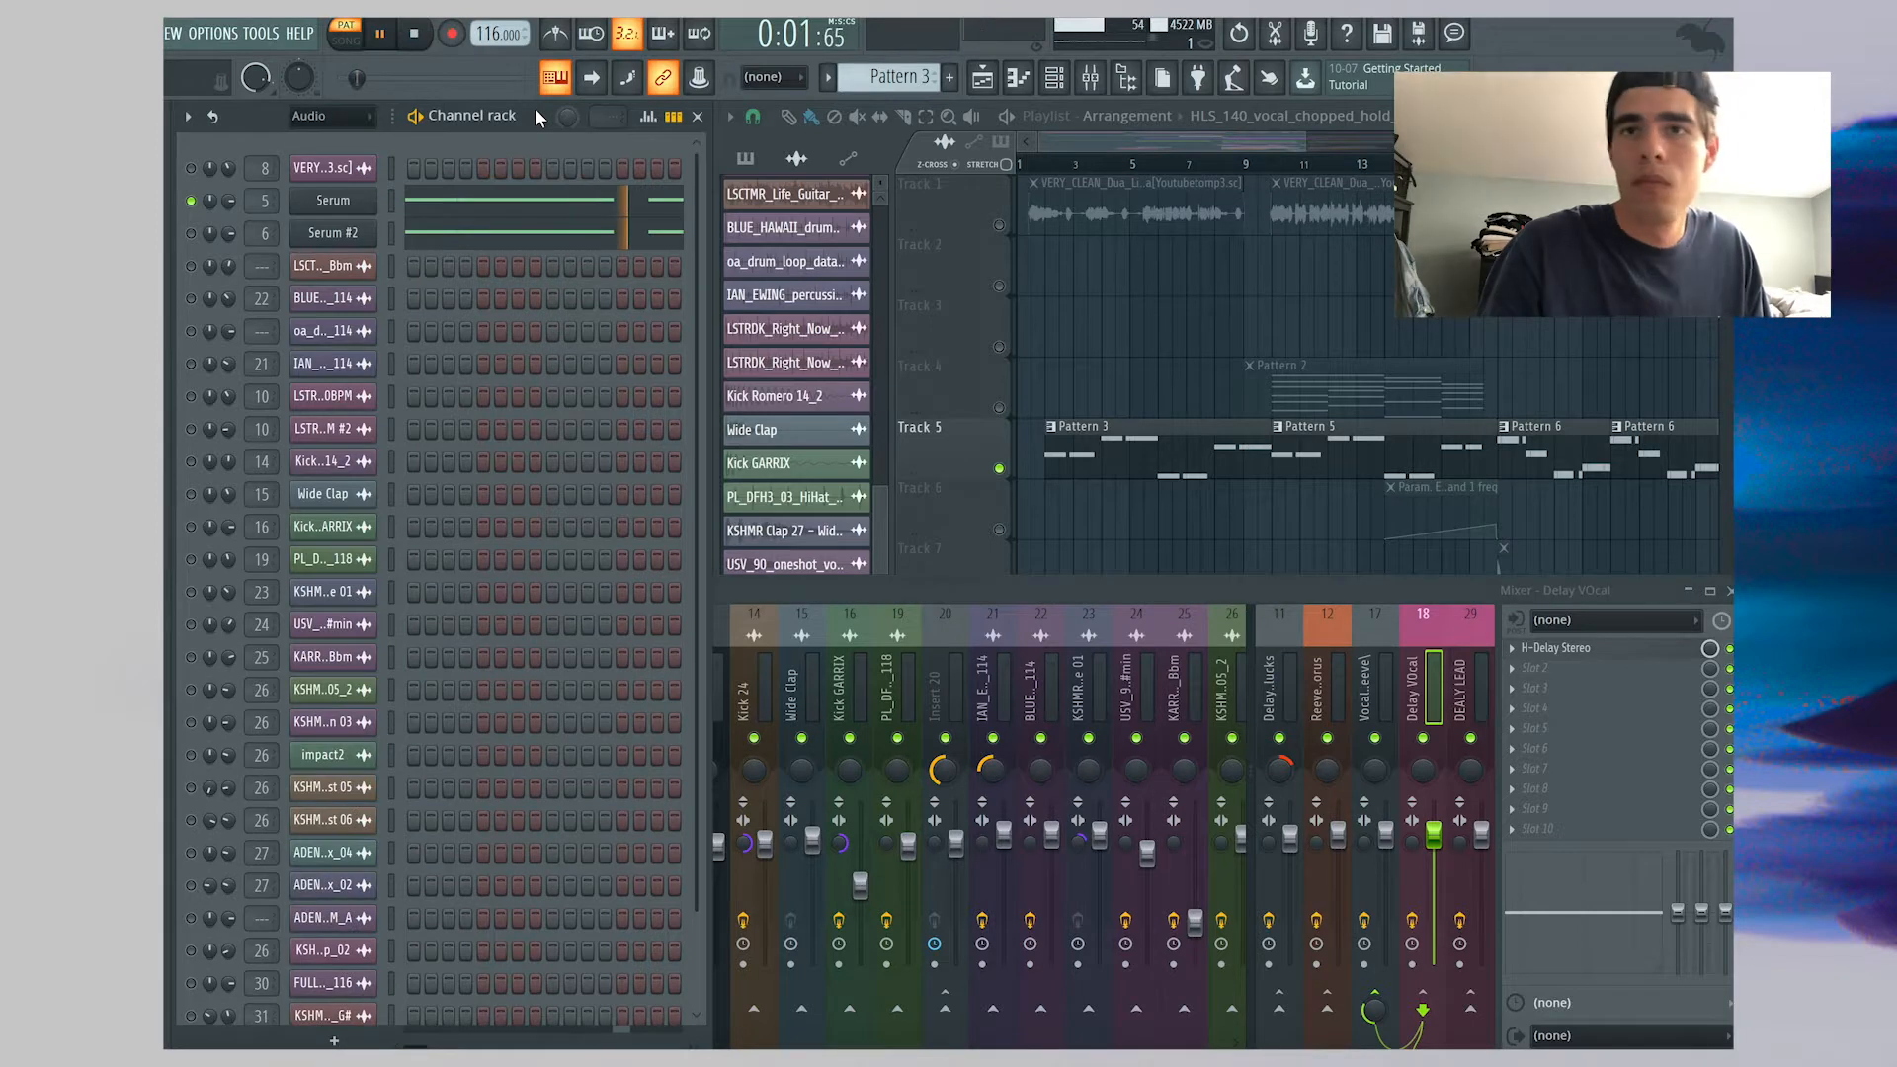
key("space")
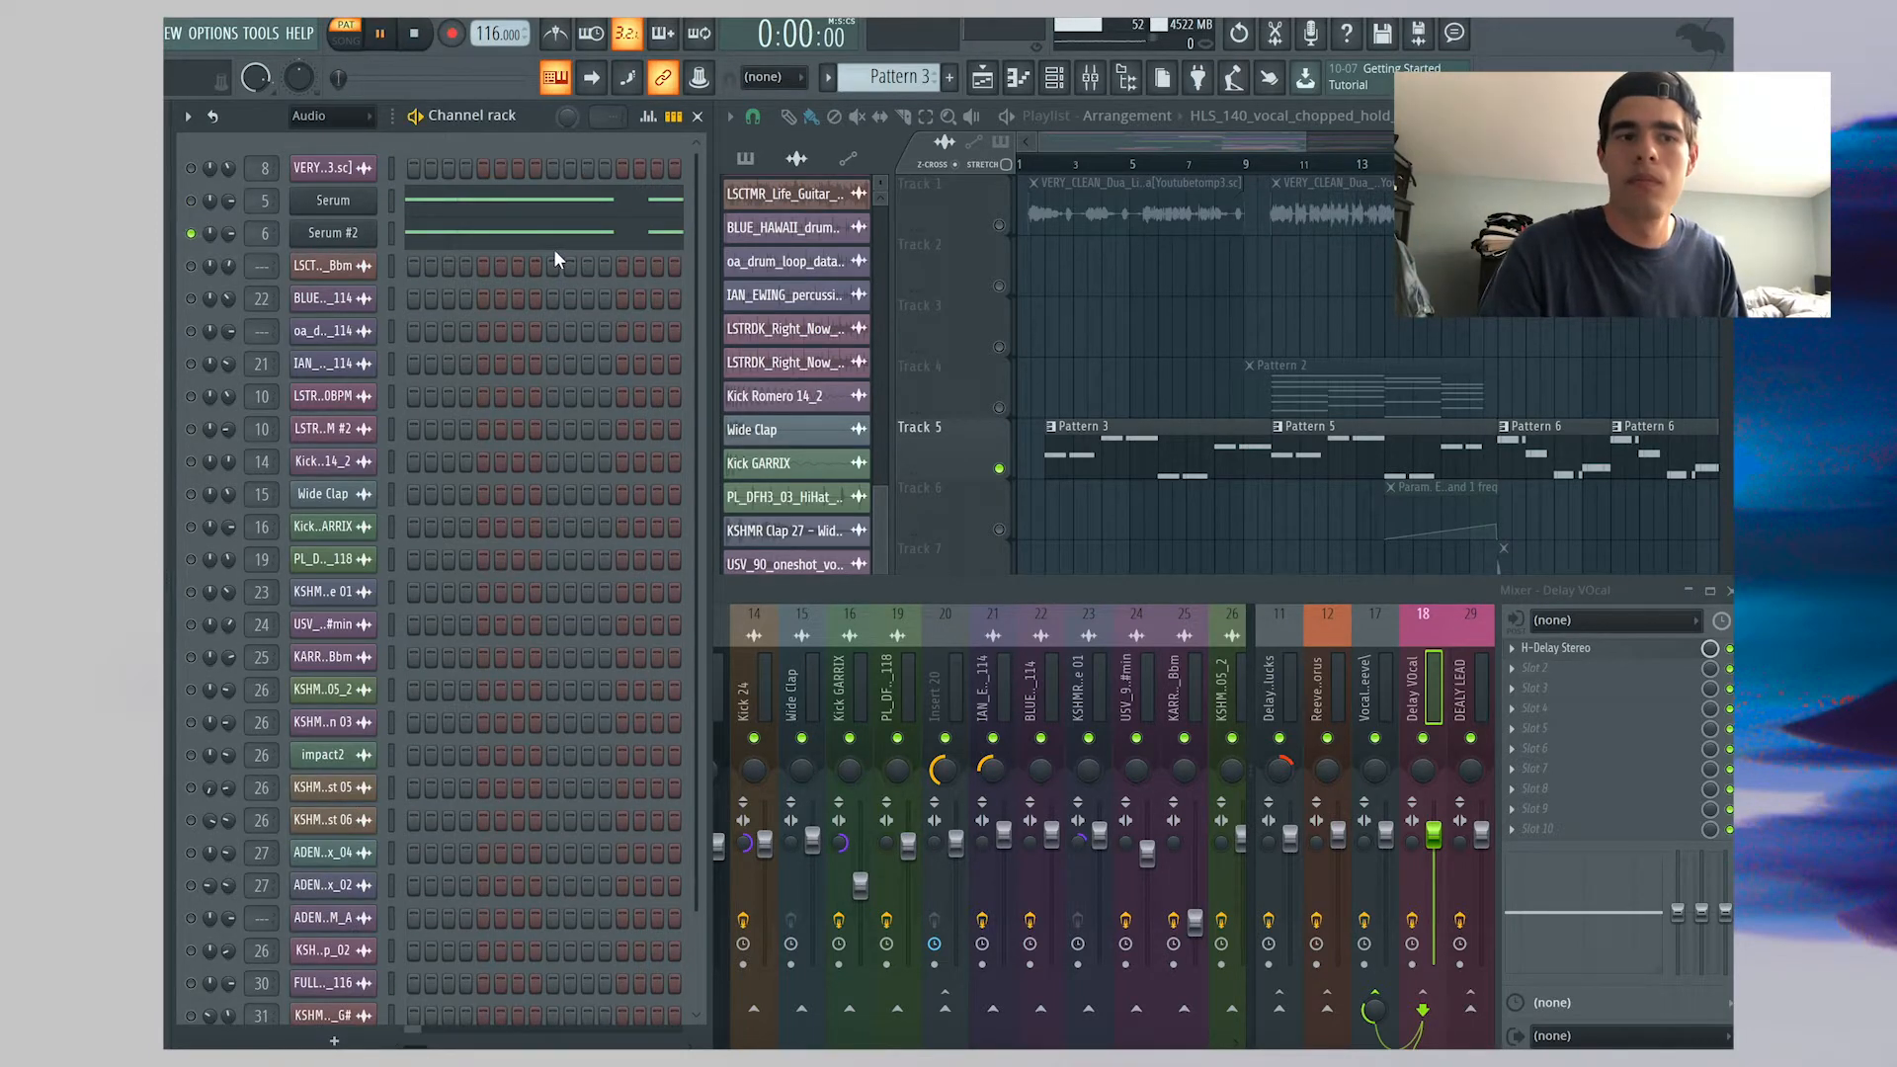
key("space")
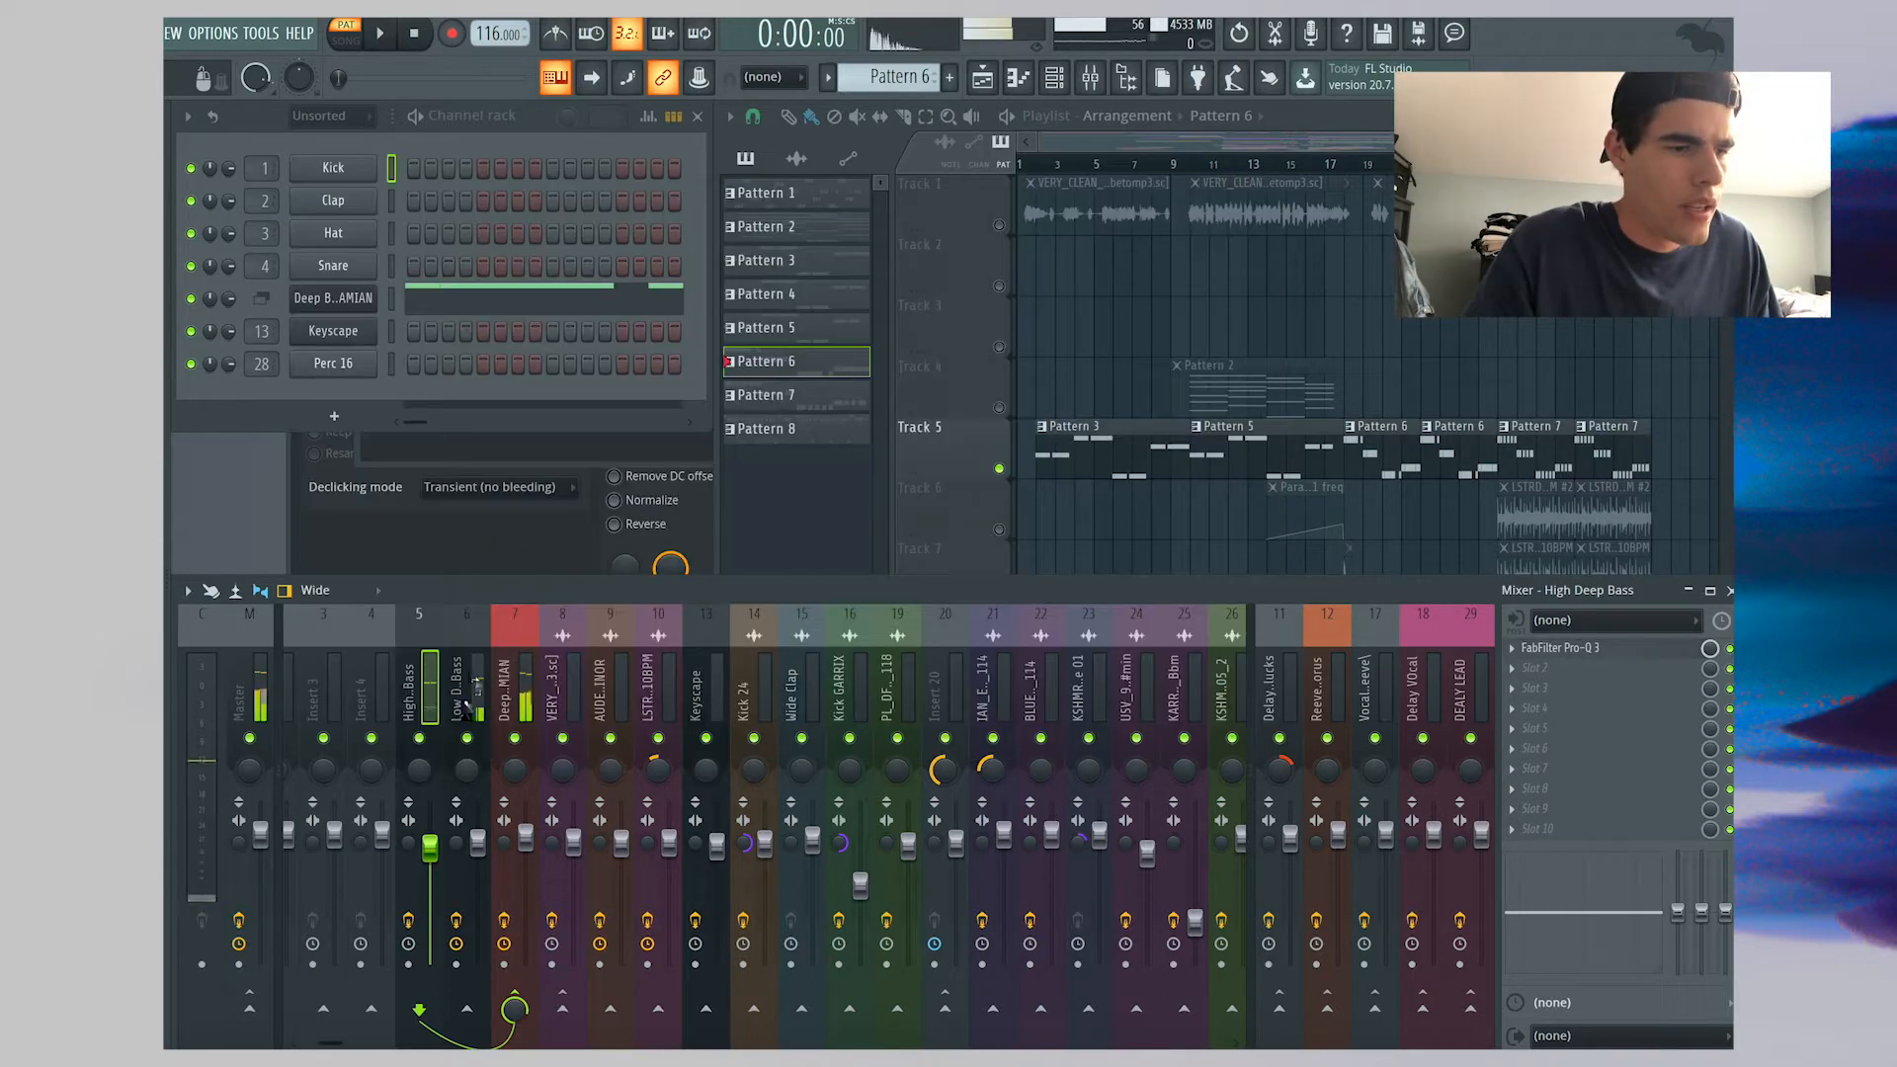
Examine the Pro-Q 3 curve on the Low Deep Bass mixer track while Pattern 6 plays
left_click(467, 703)
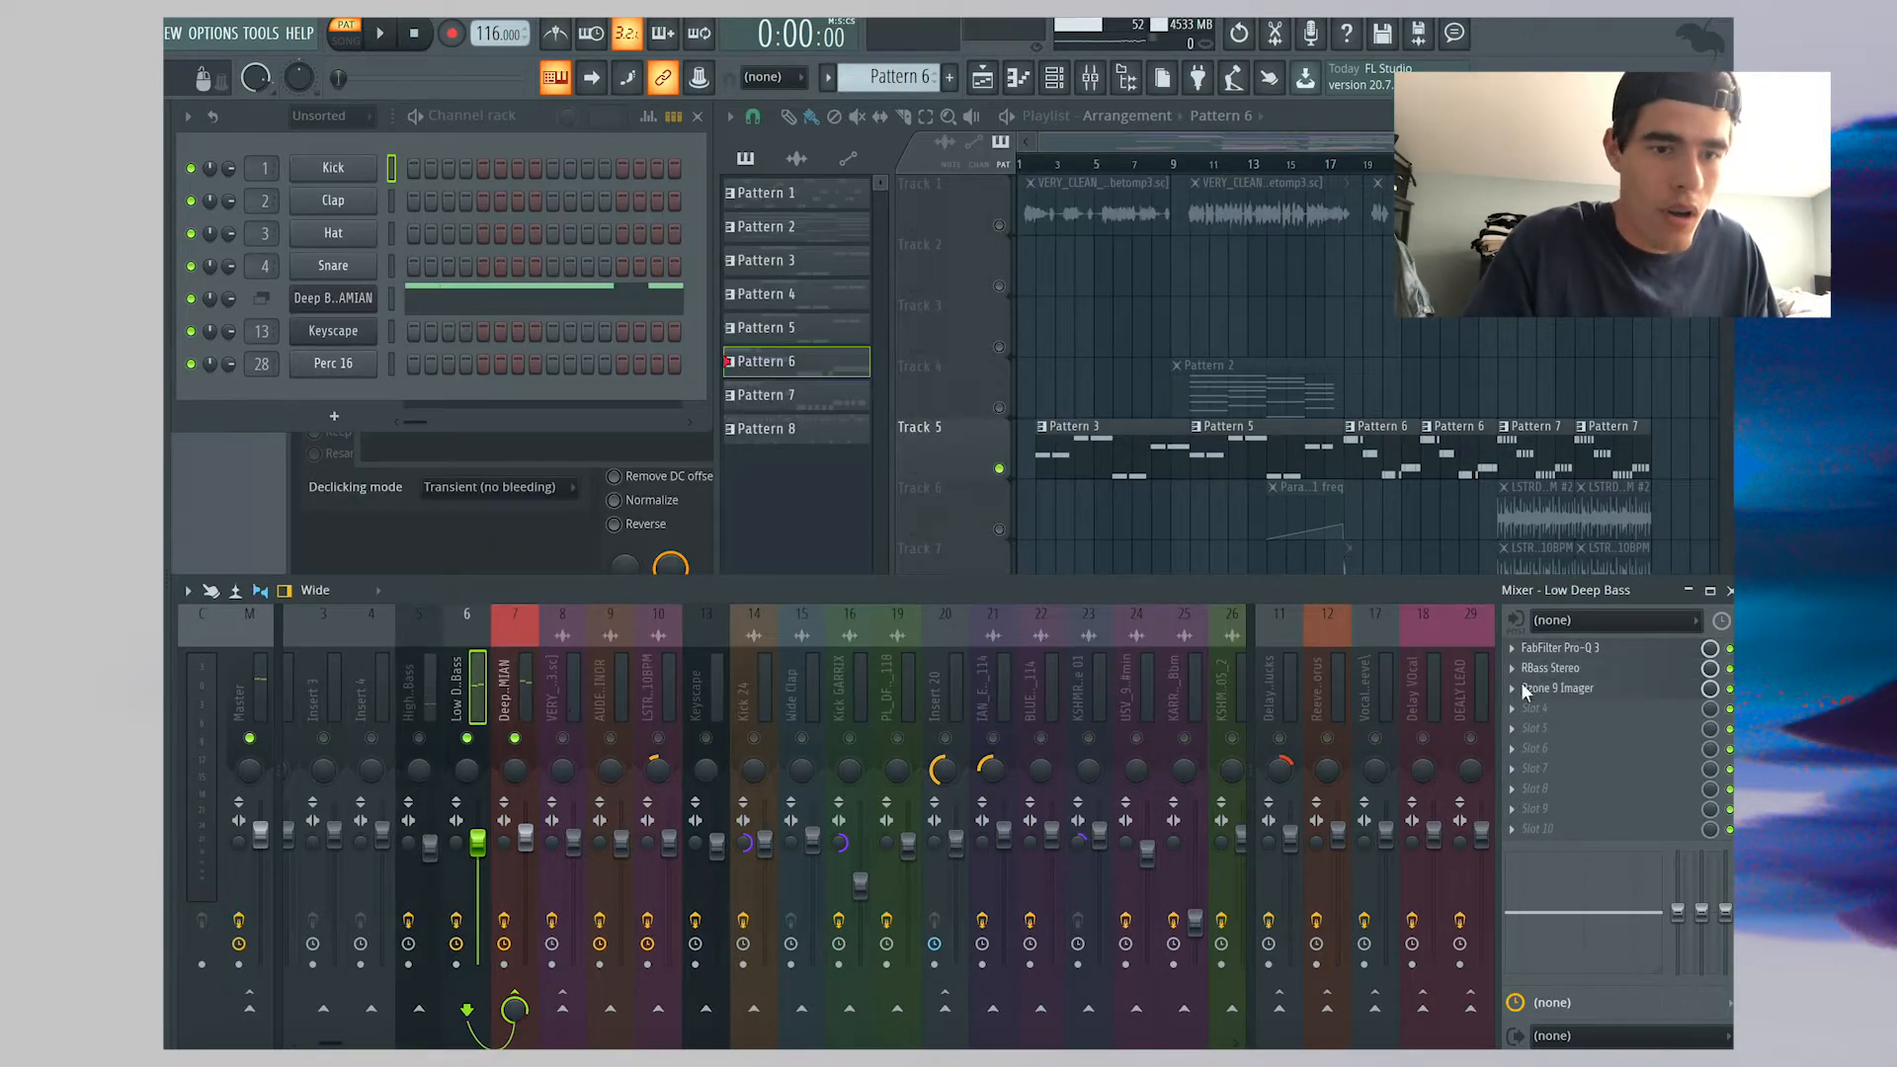
left_click(1603, 652)
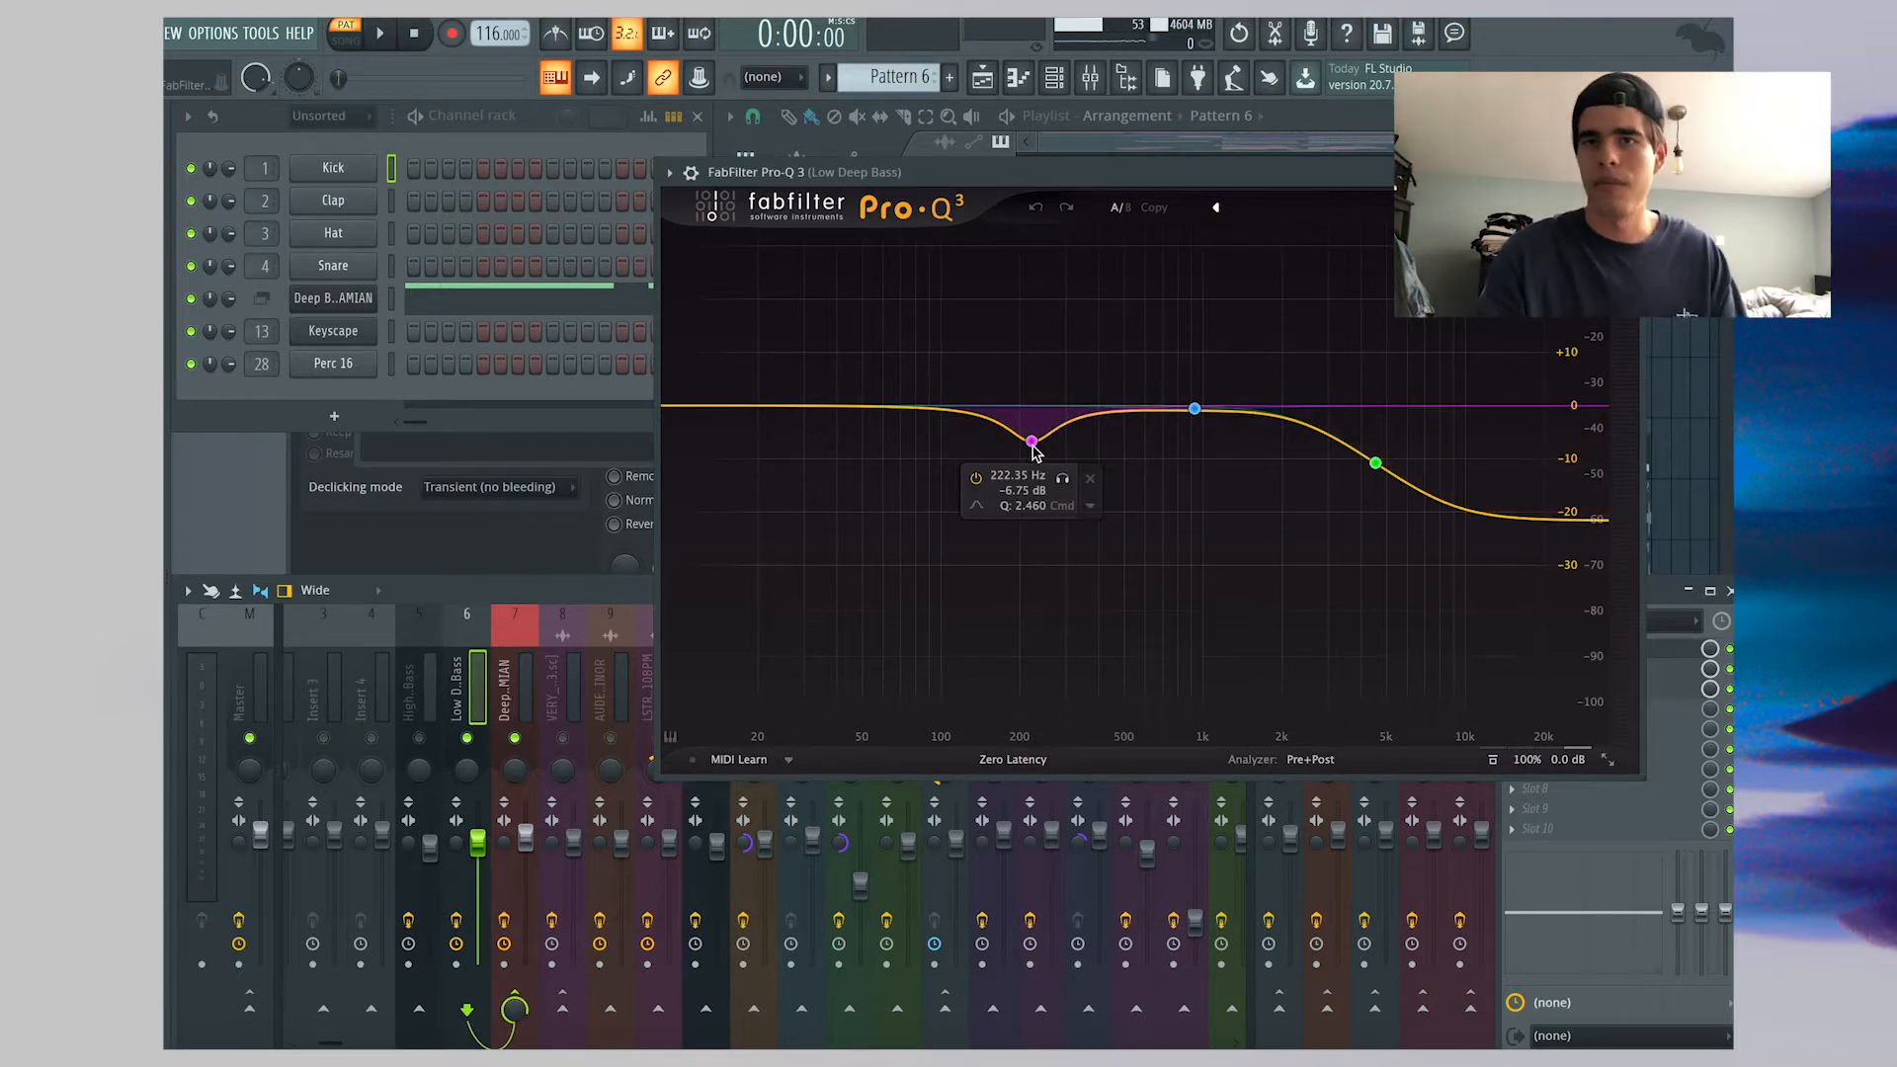
key("space")
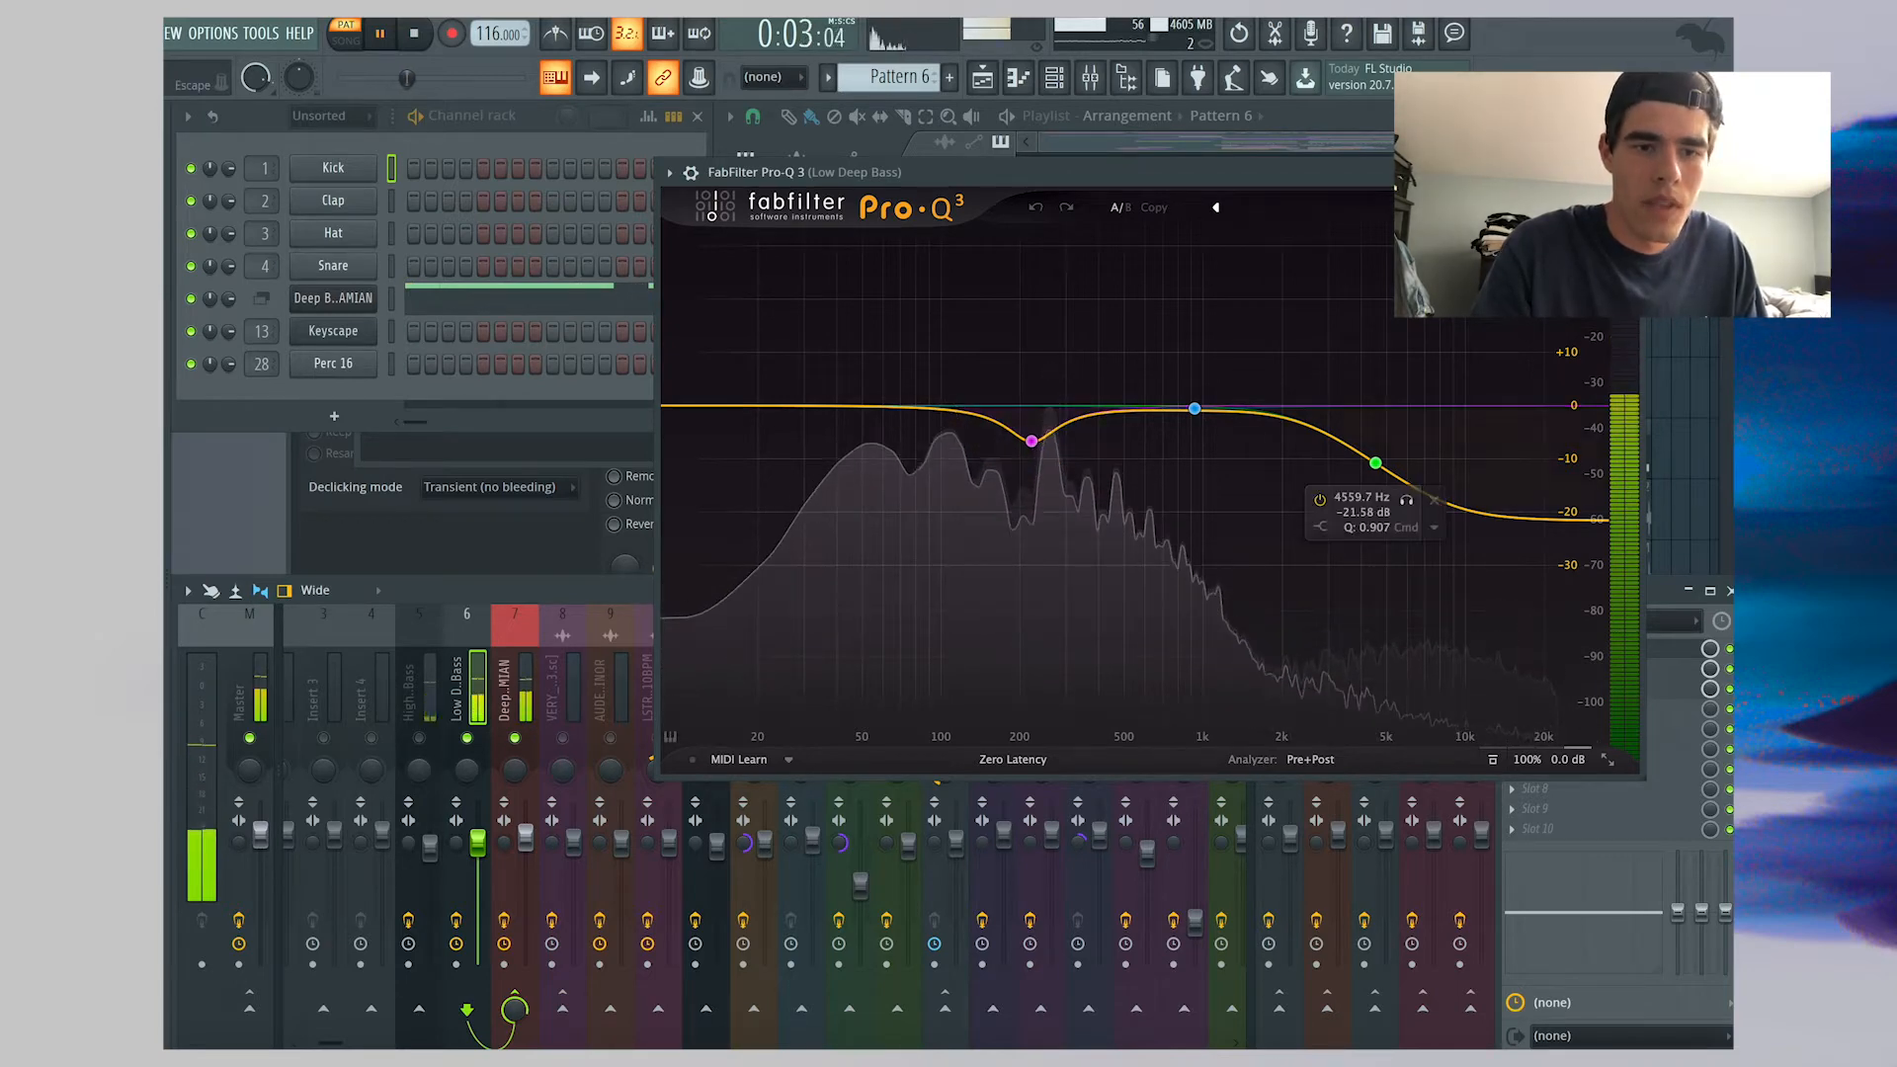
left_click(1629, 172)
key("space")
Inspect the RBass and Ozone 9 Imager settings on the Low Deep Bass mixer track
left_click(1553, 669)
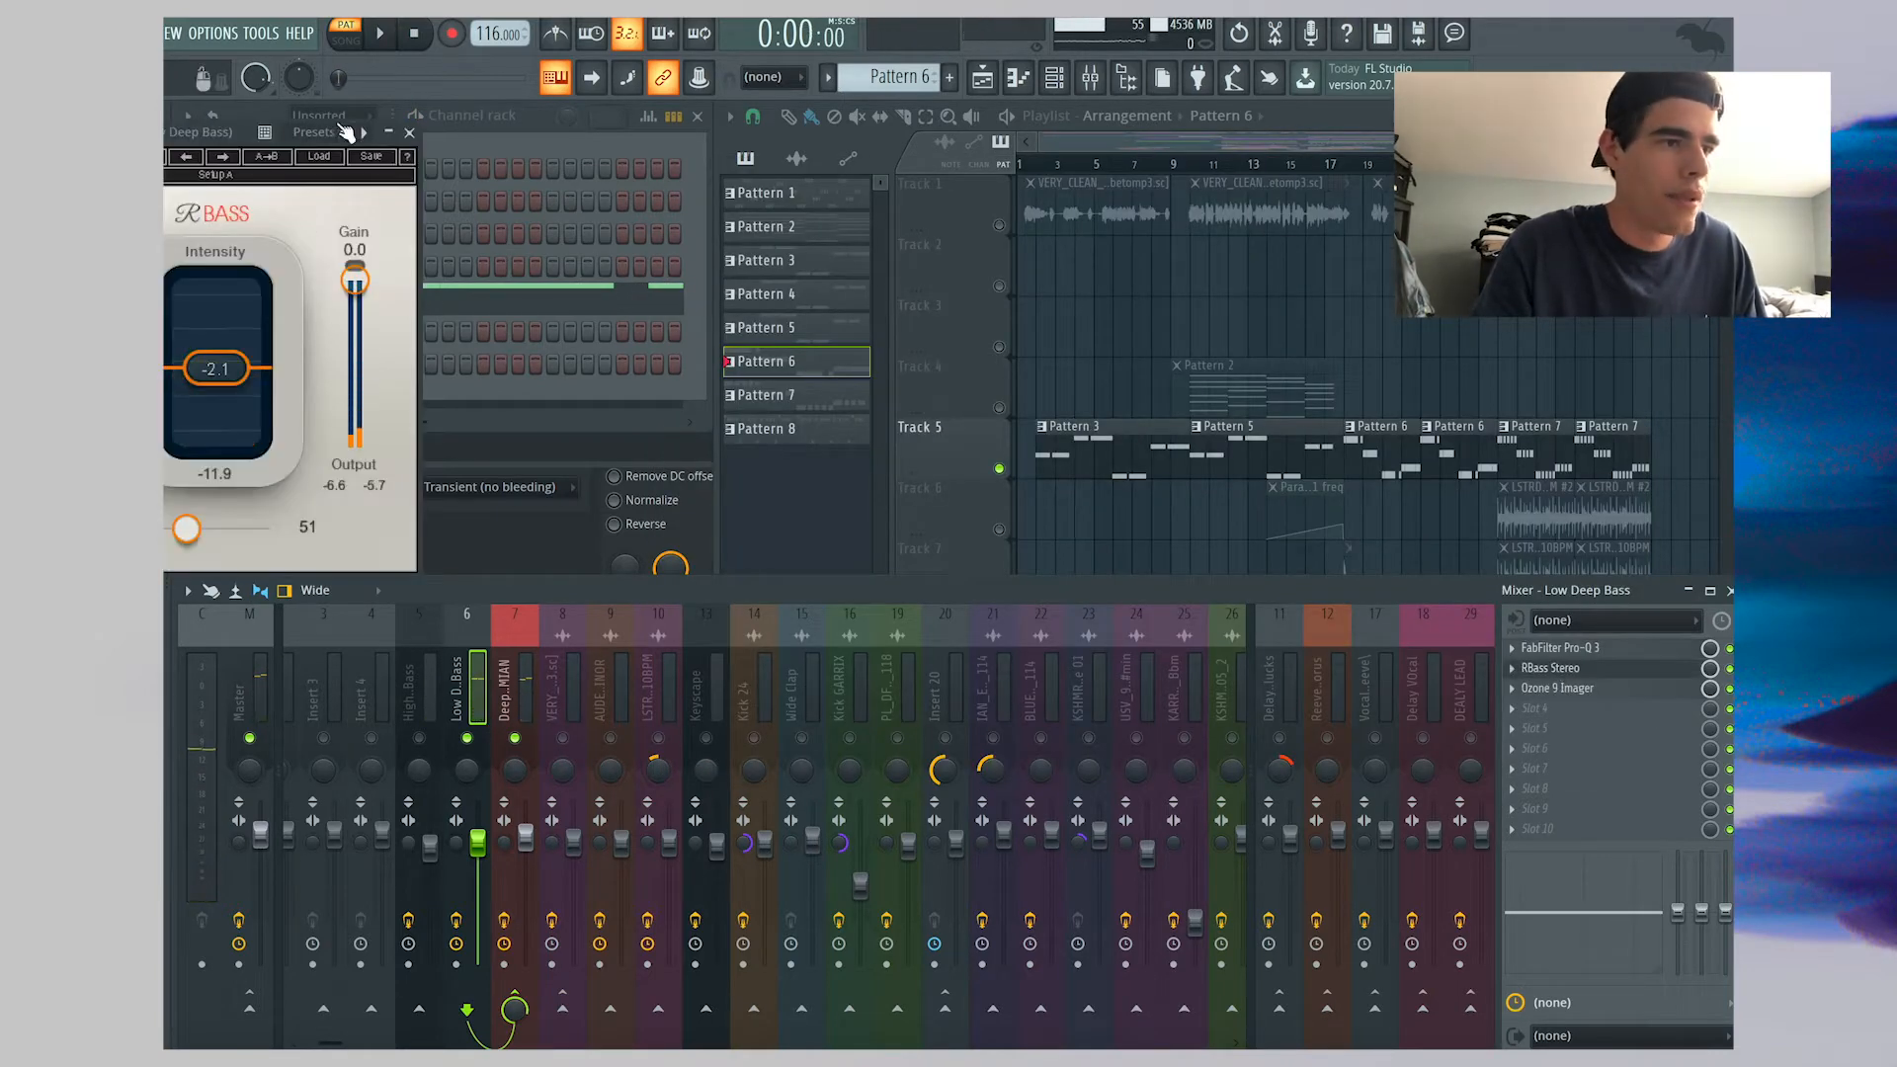
left_click_drag(208, 141, 792, 141)
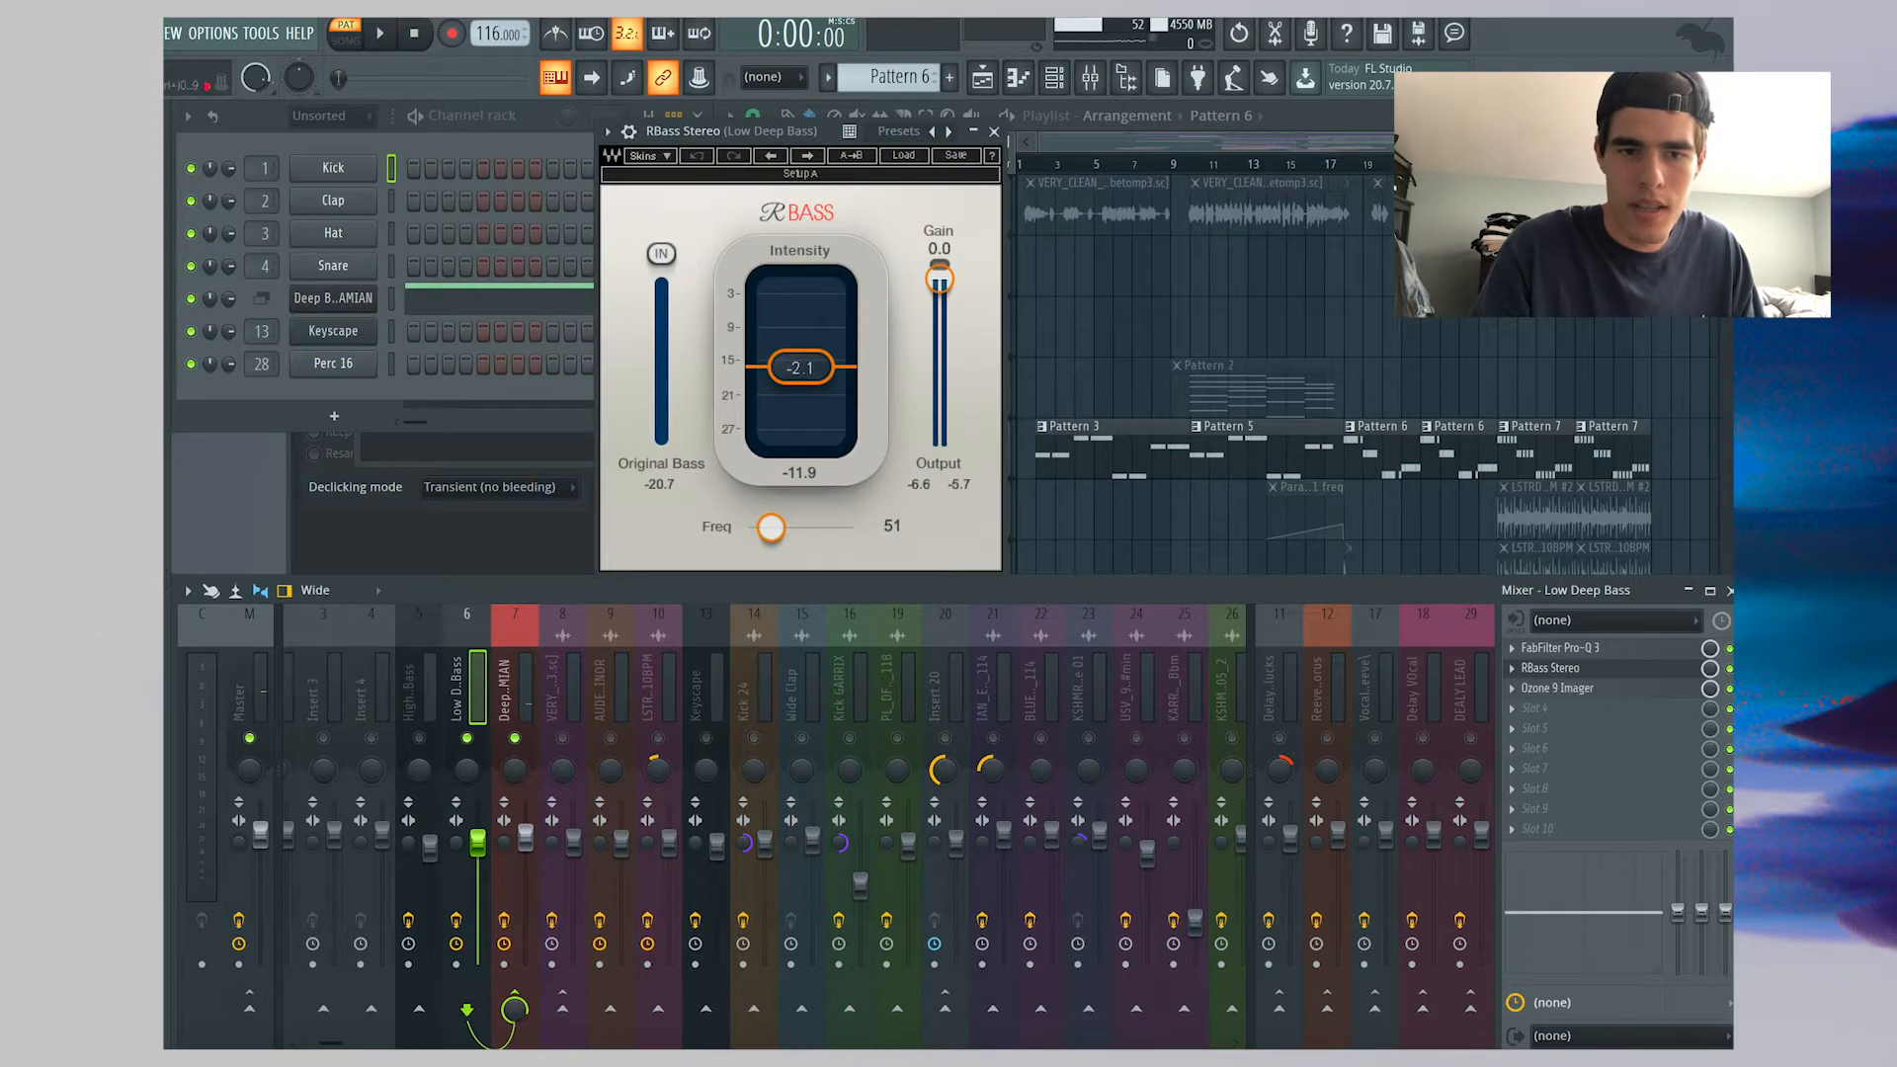
left_click(1558, 689)
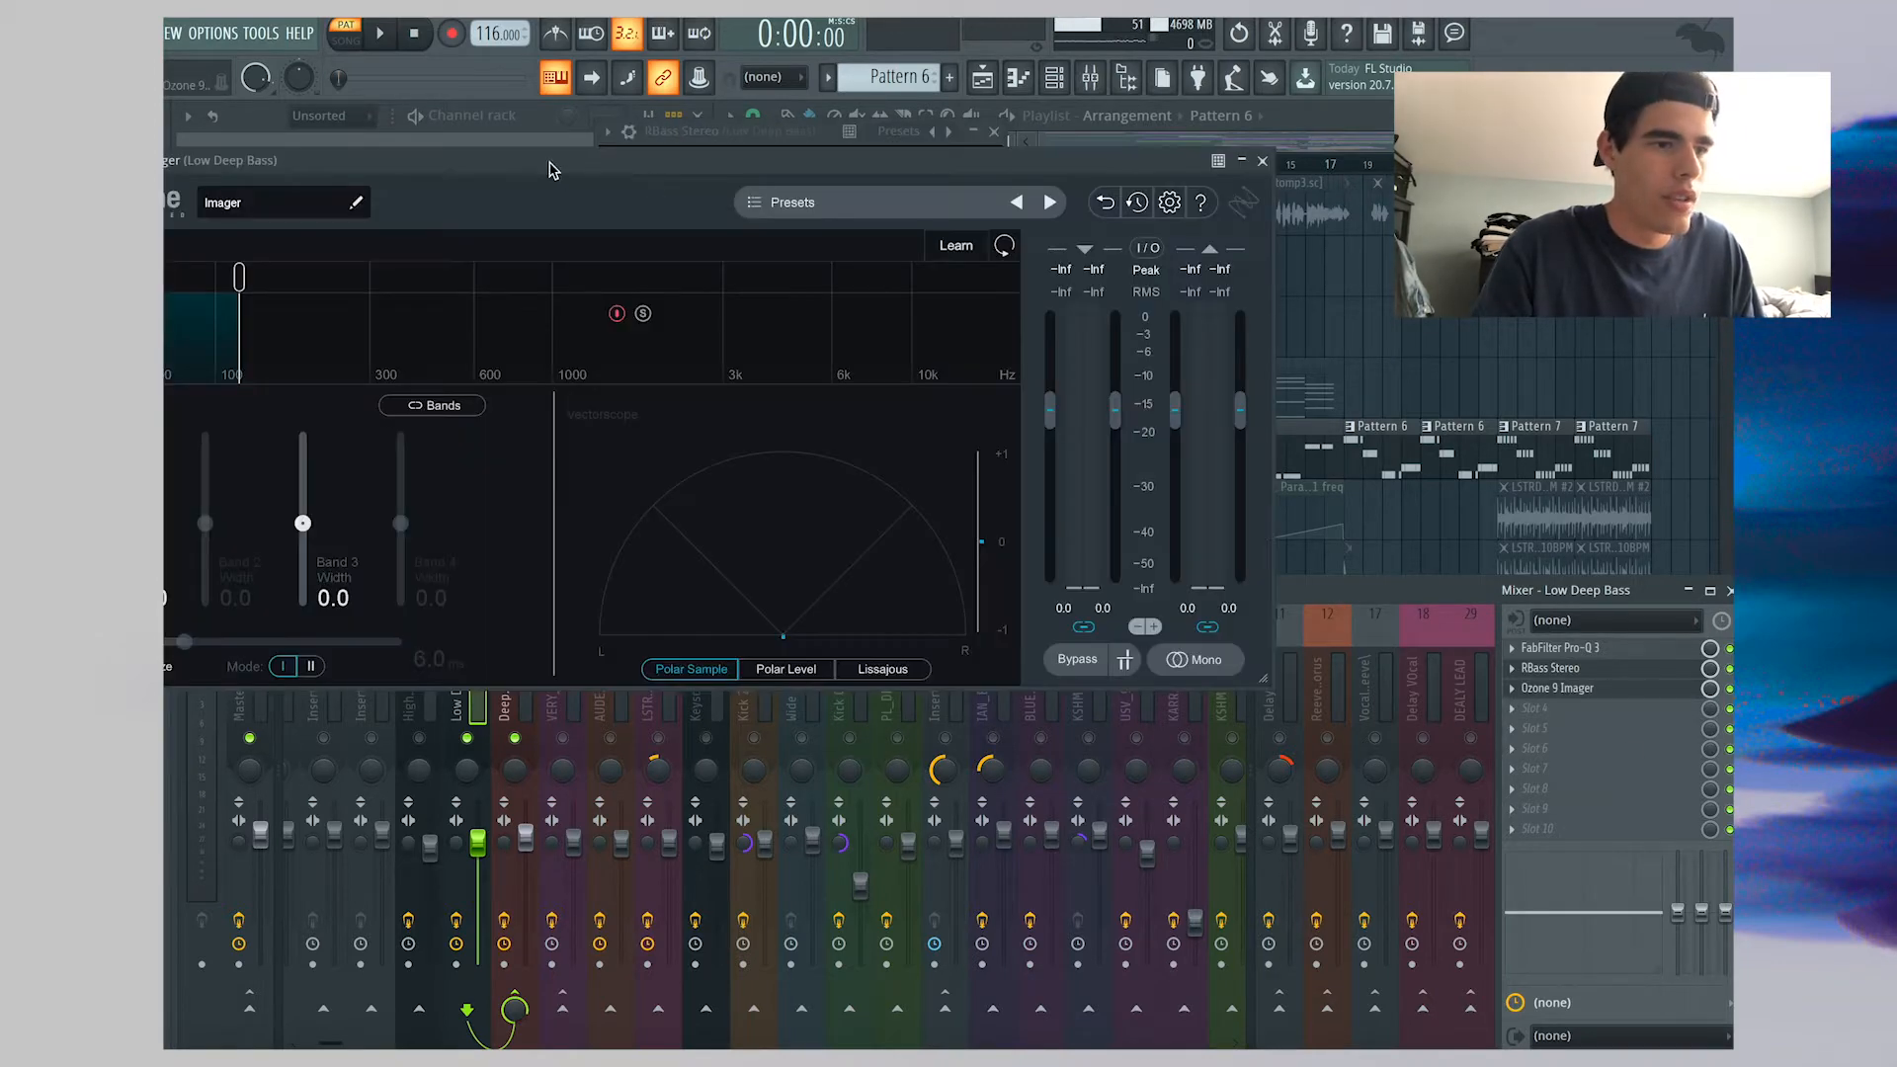
mouse_move(550, 168)
left_mouse_down()
mouse_move(928, 267)
mouse_move(808, 482)
left_mouse_up()
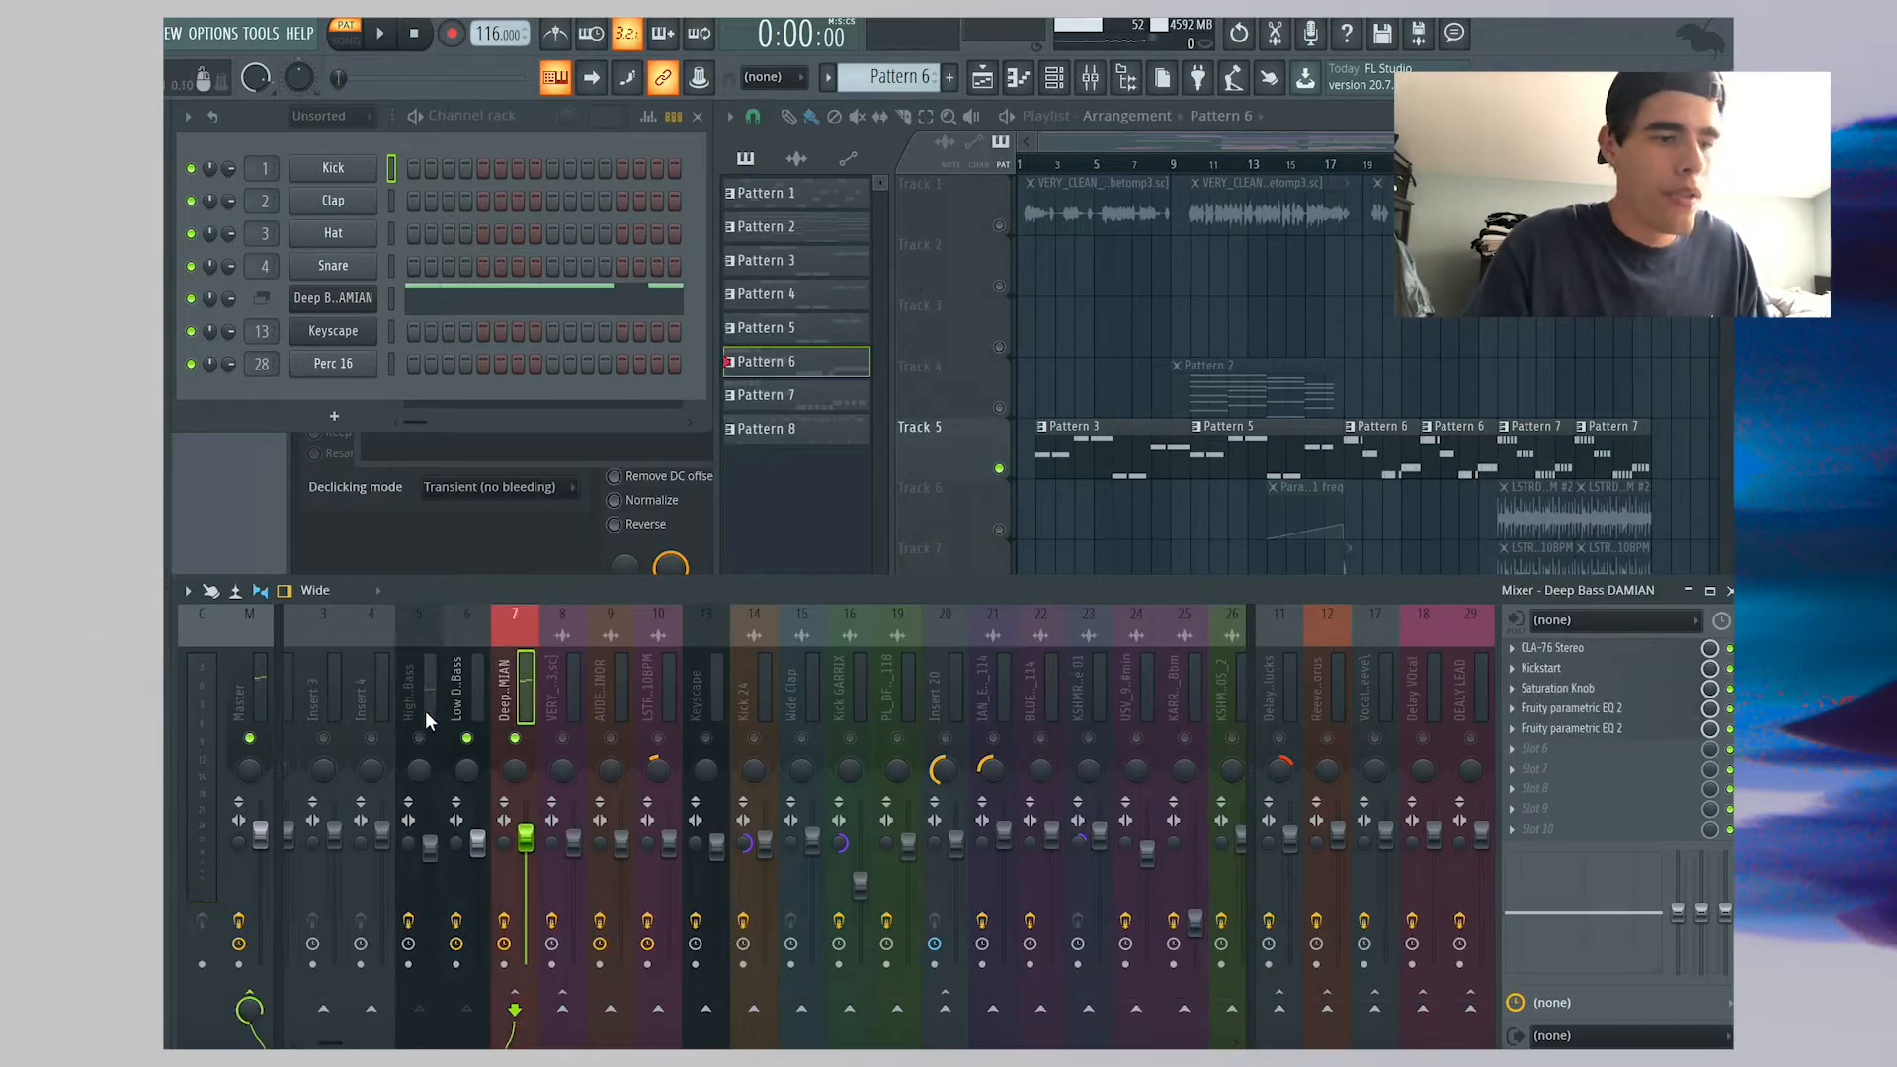
Unmute the High Deep Bass mixer track and inspect the CLA-76 compressor on Deep Bass DAMIAN
left_click(419, 738)
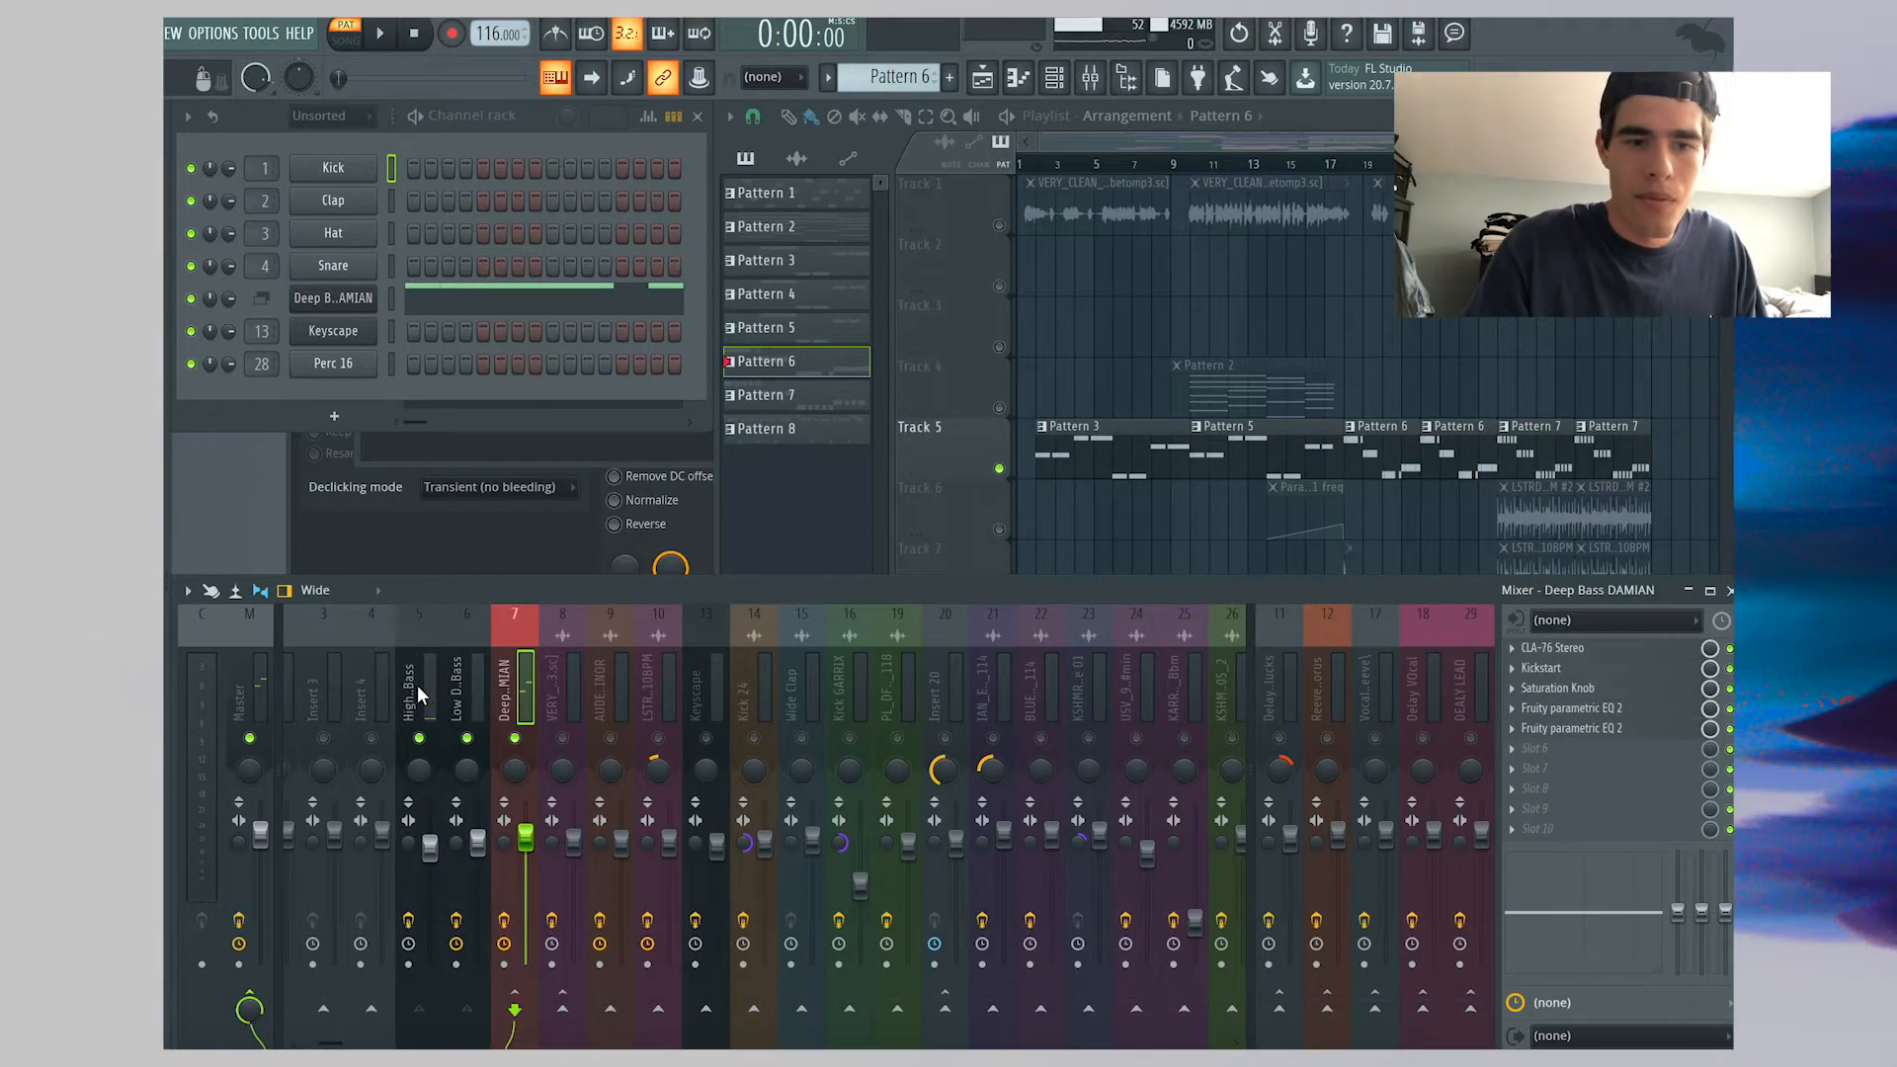
left_click(1606, 650)
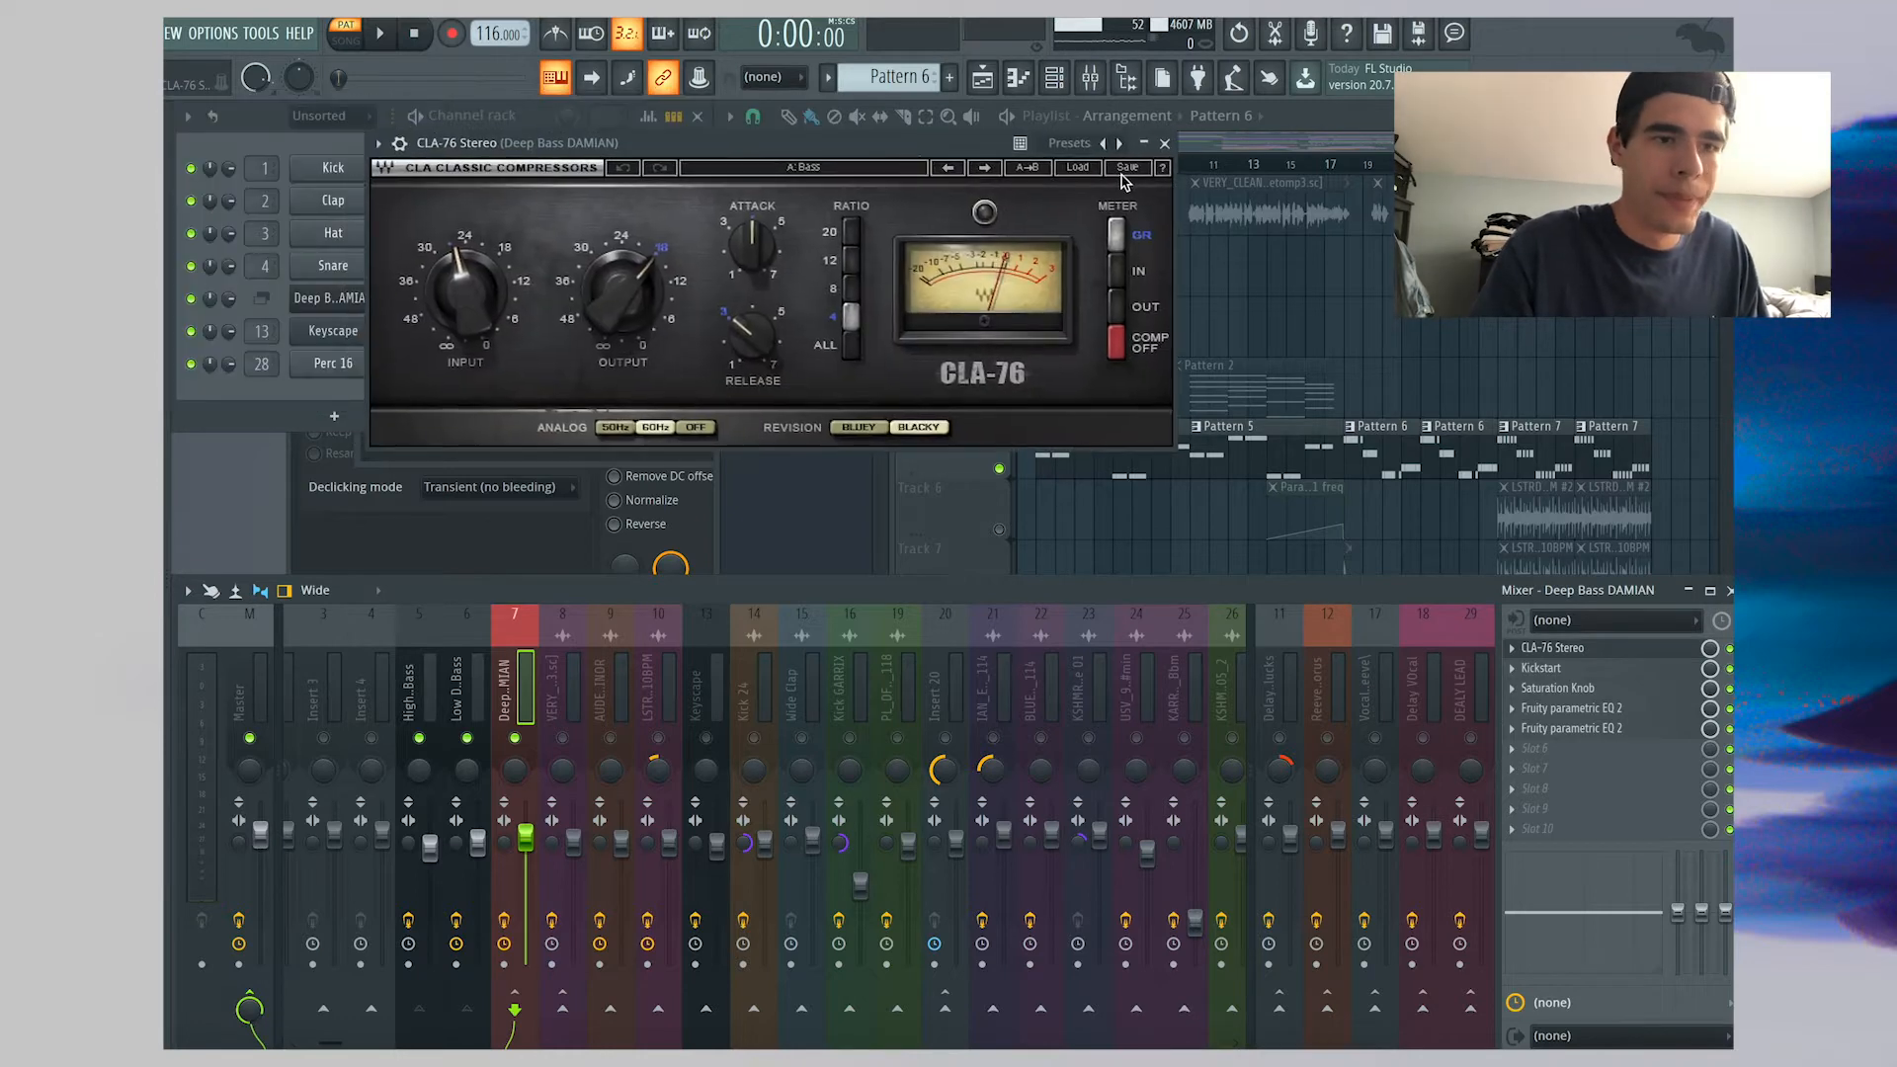
left_click(1165, 144)
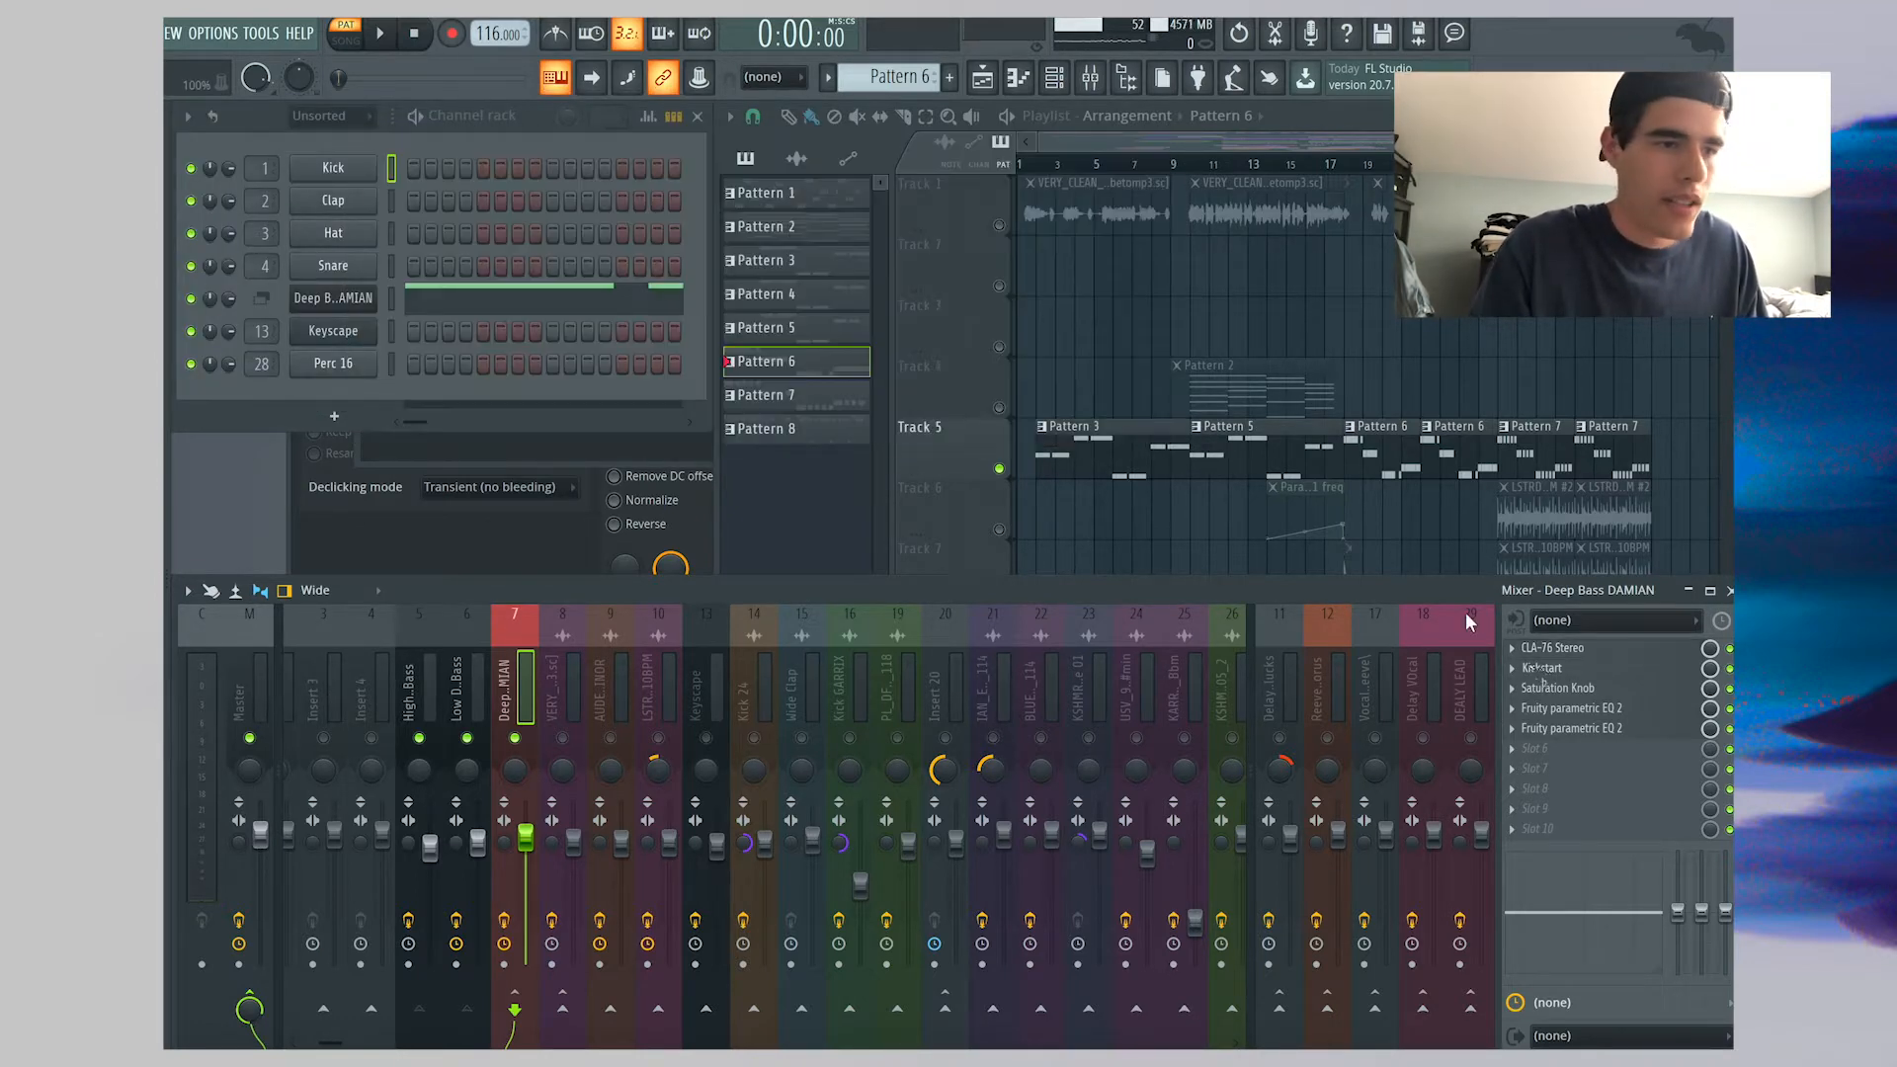
Inspect the Kickstart and Saturation Knob settings on the Deep Bass DAMIAN mixer track
left_click(1543, 668)
left_click_drag(445, 132, 856, 136)
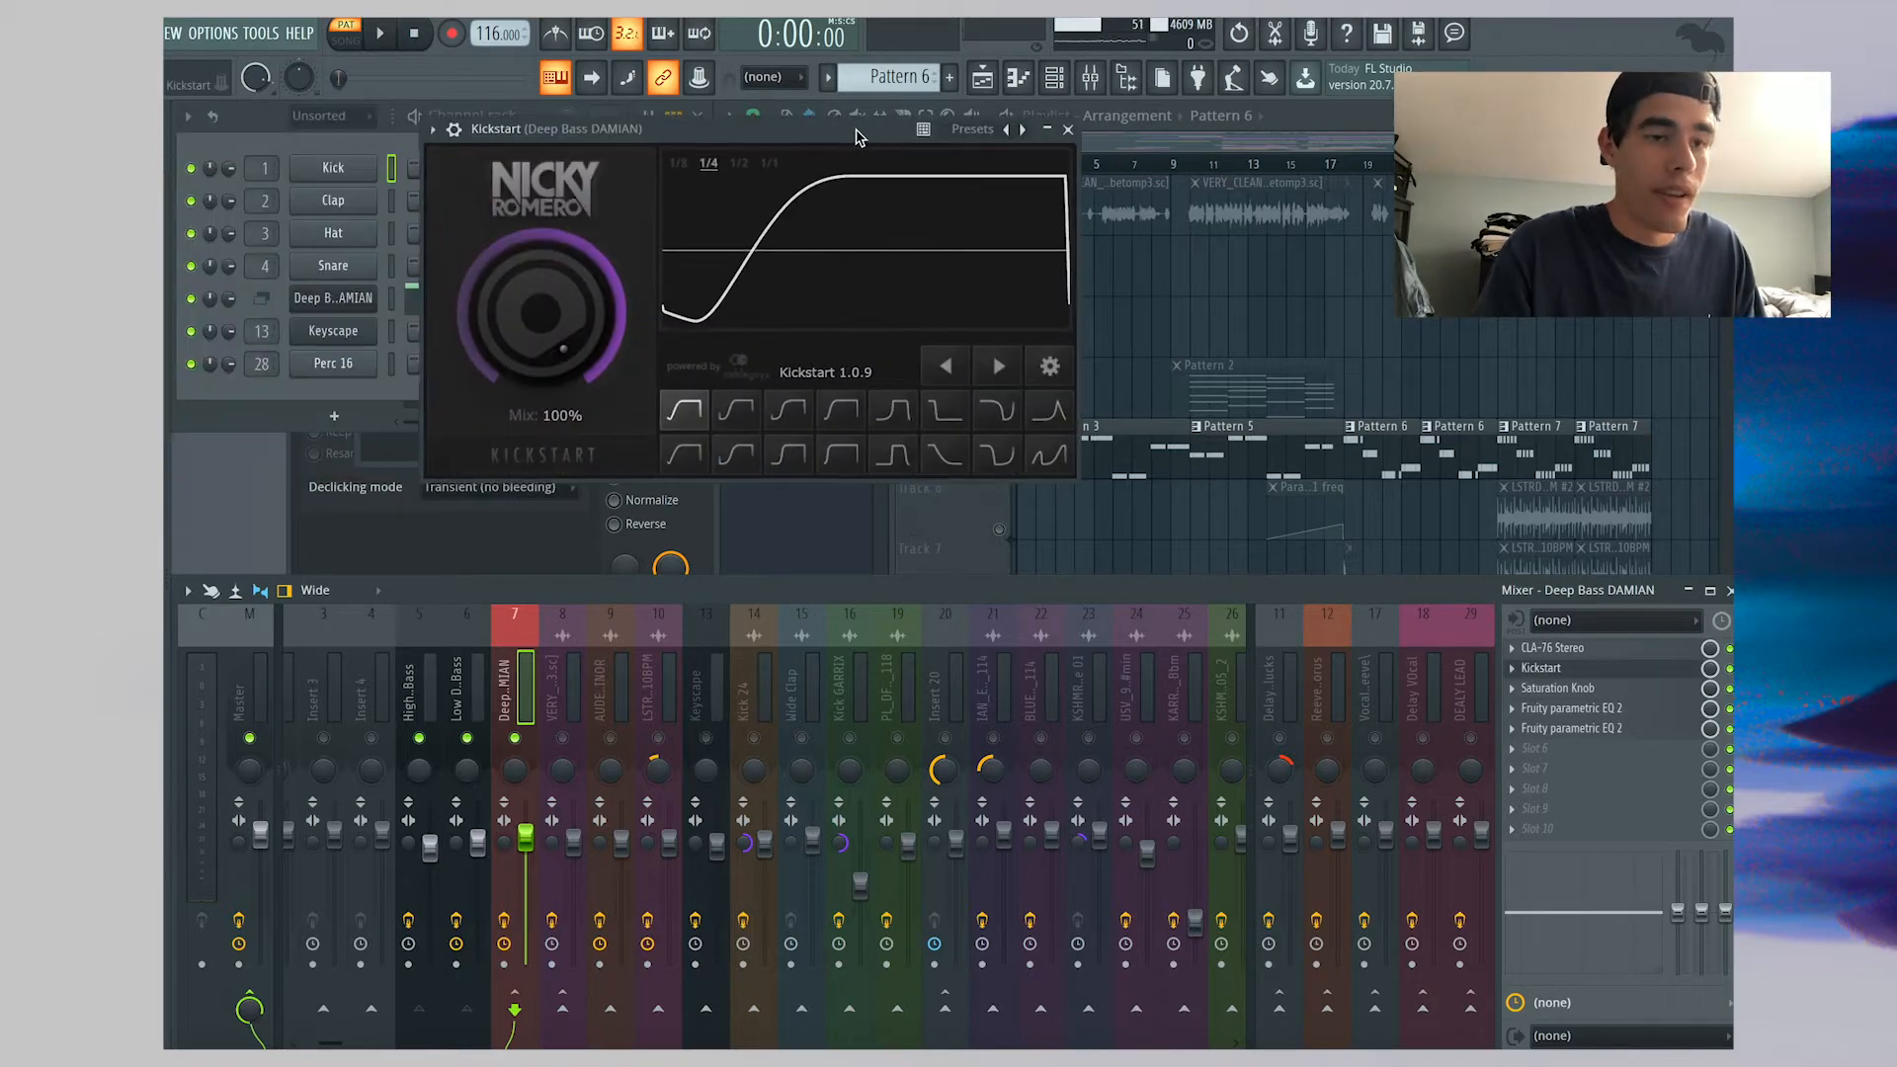
left_click(1069, 130)
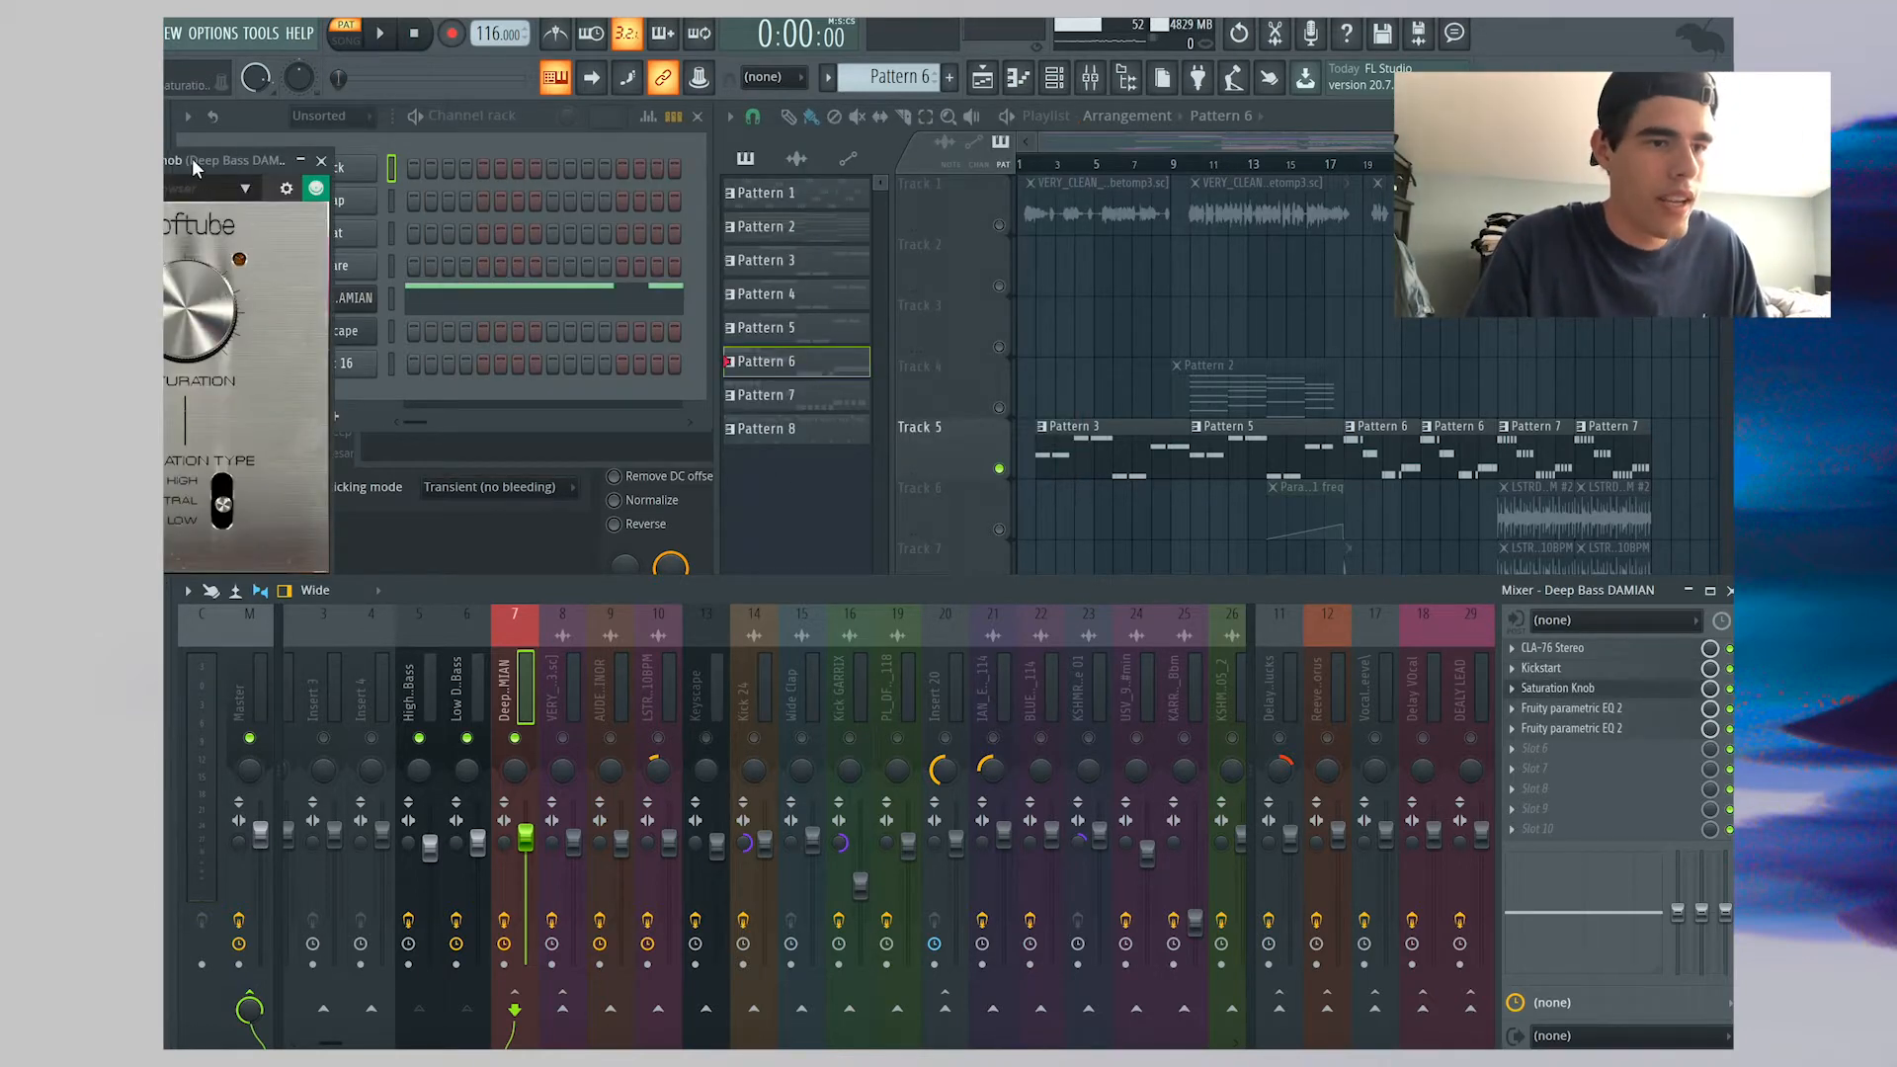
left_click_drag(192, 158, 791, 165)
left_click(916, 169)
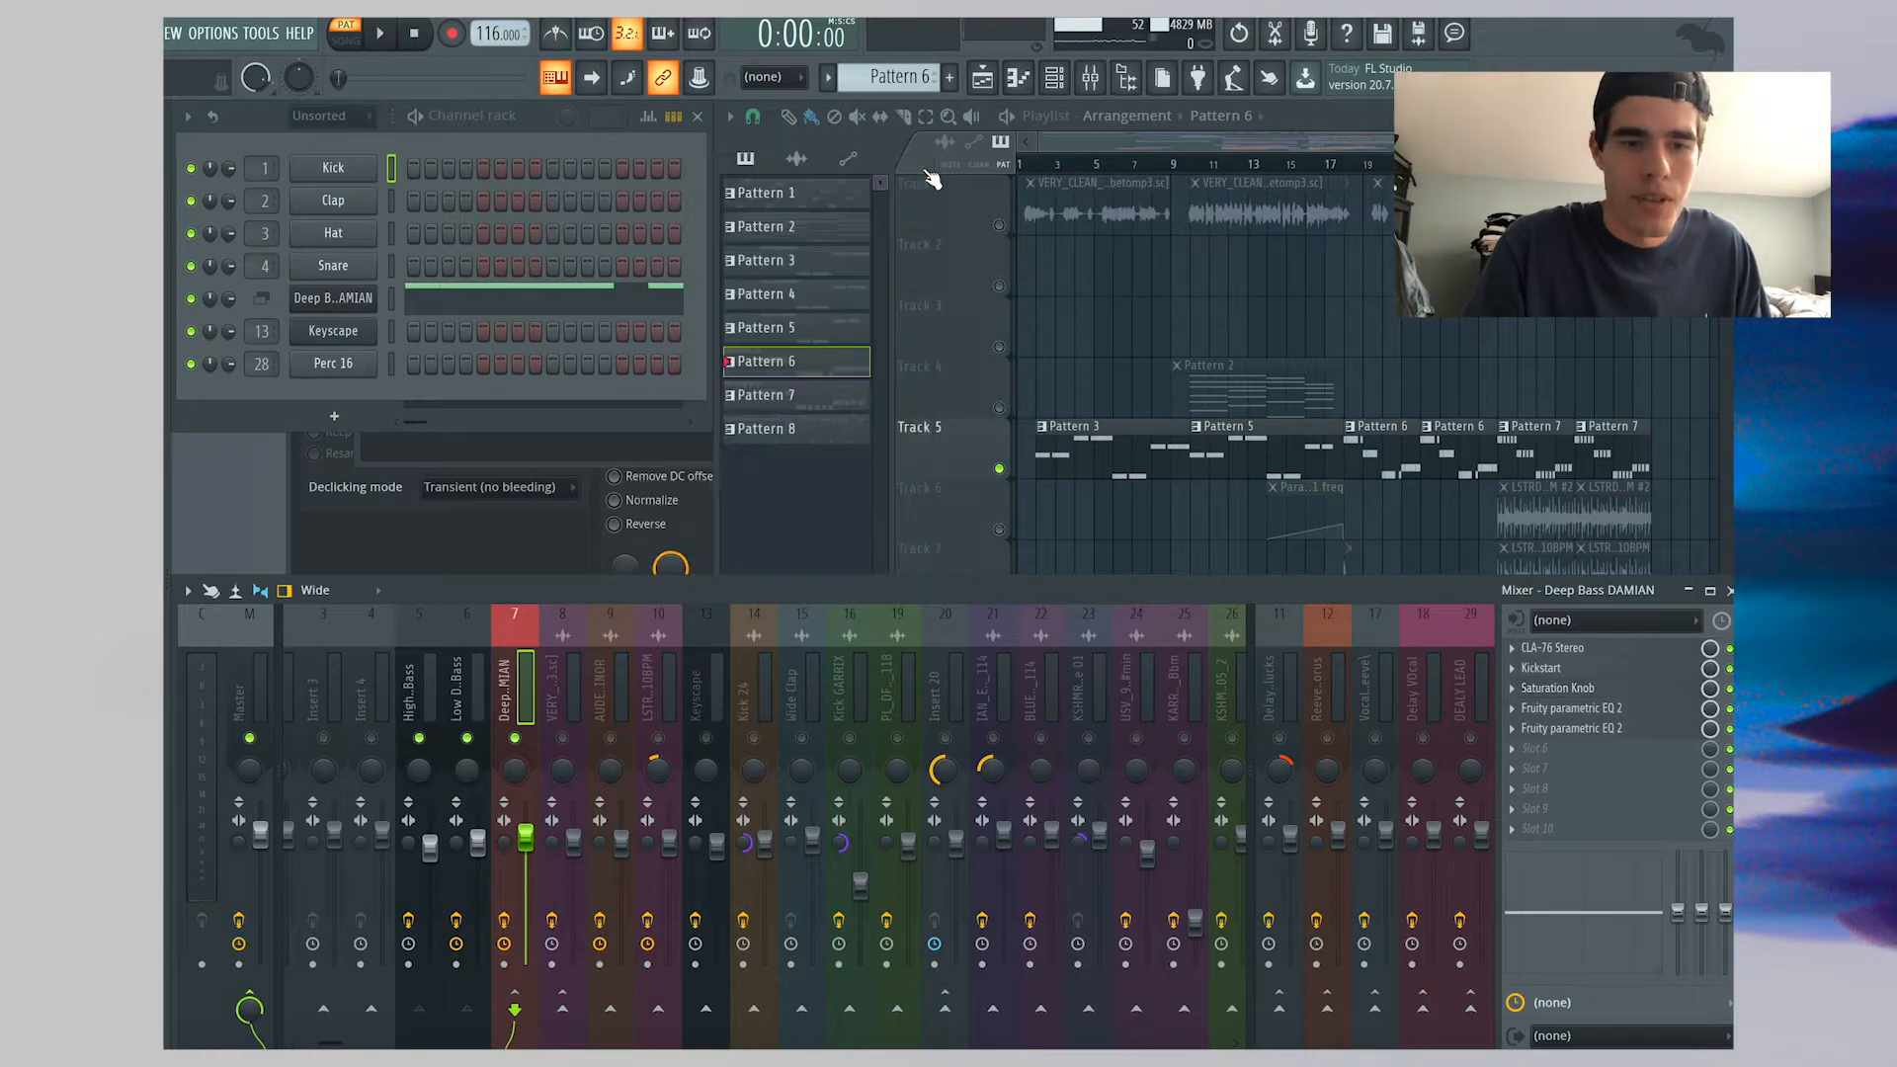
Inspect the Fruity parametric EQ 2 settings on the Deep Bass DAMIAN mixer track
left_click(1571, 713)
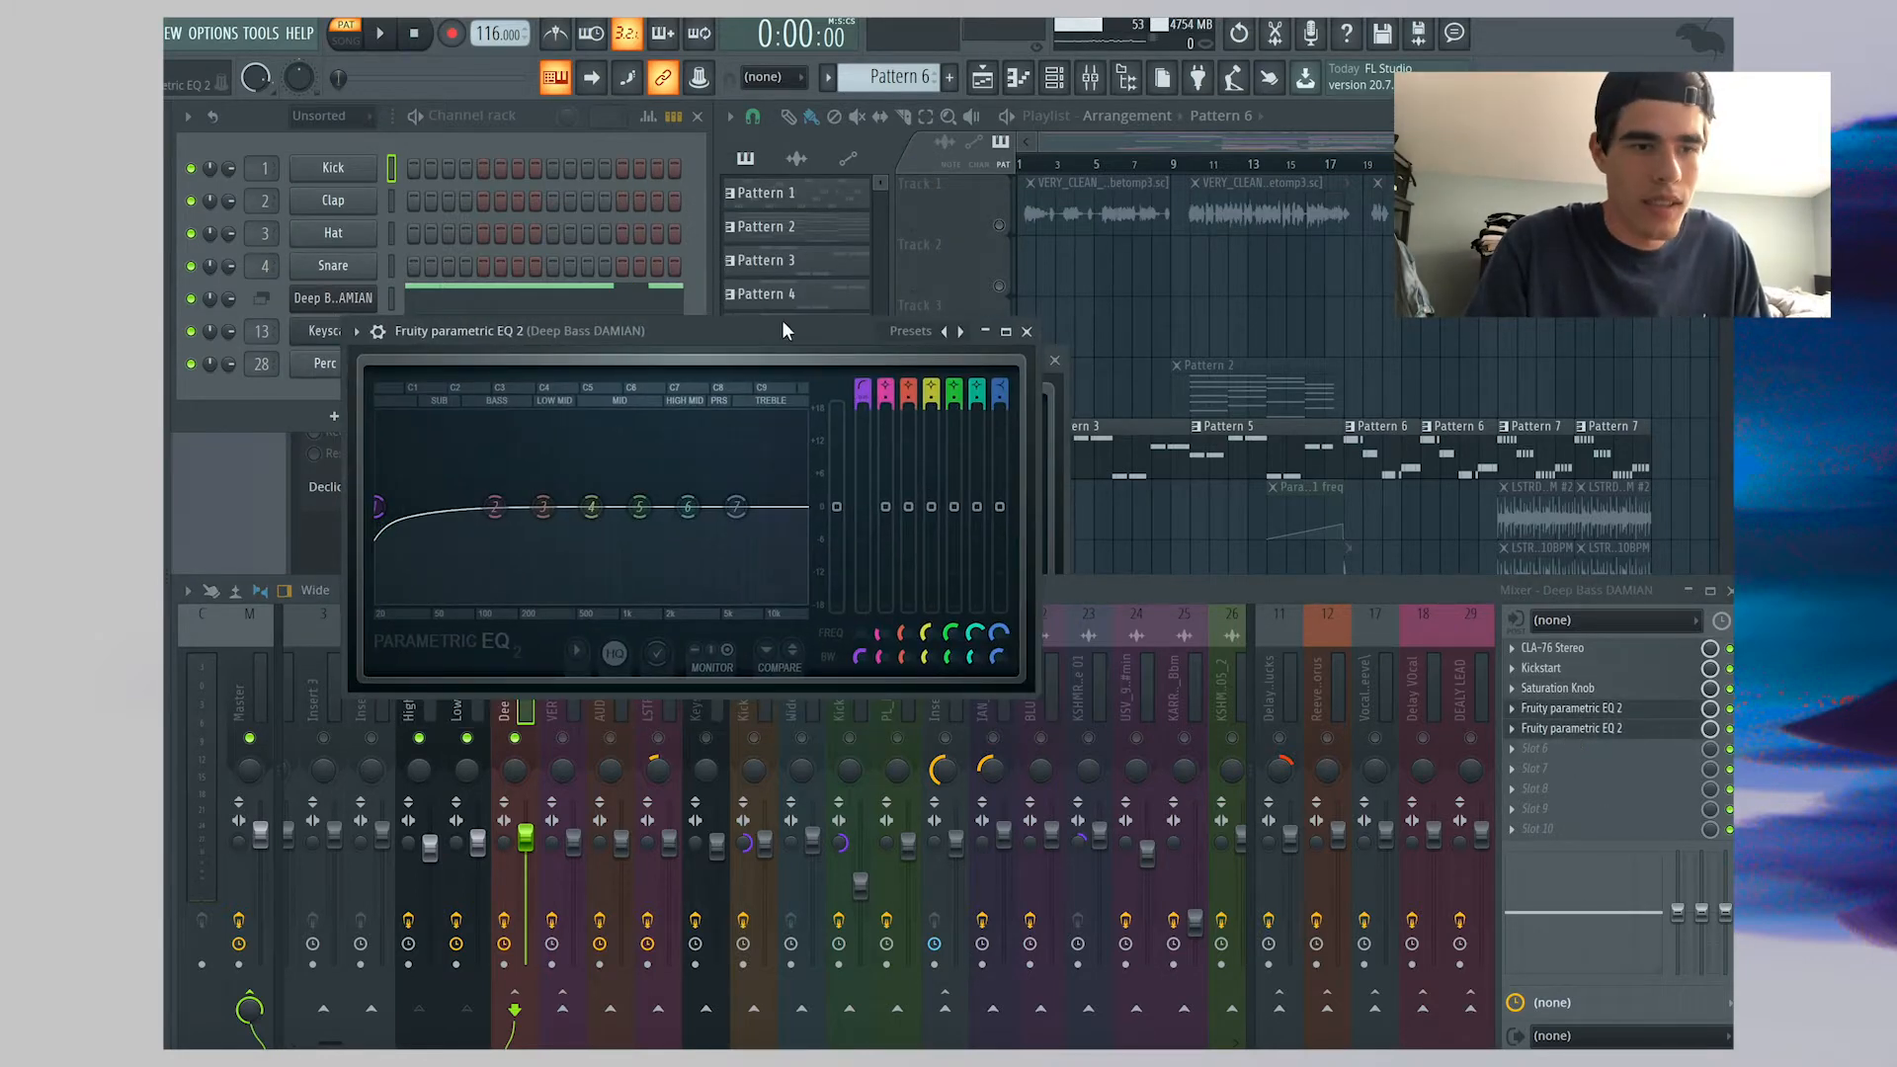
left_click_drag(783, 330, 1121, 290)
left_click_drag(637, 363, 555, 423)
key("Escape")
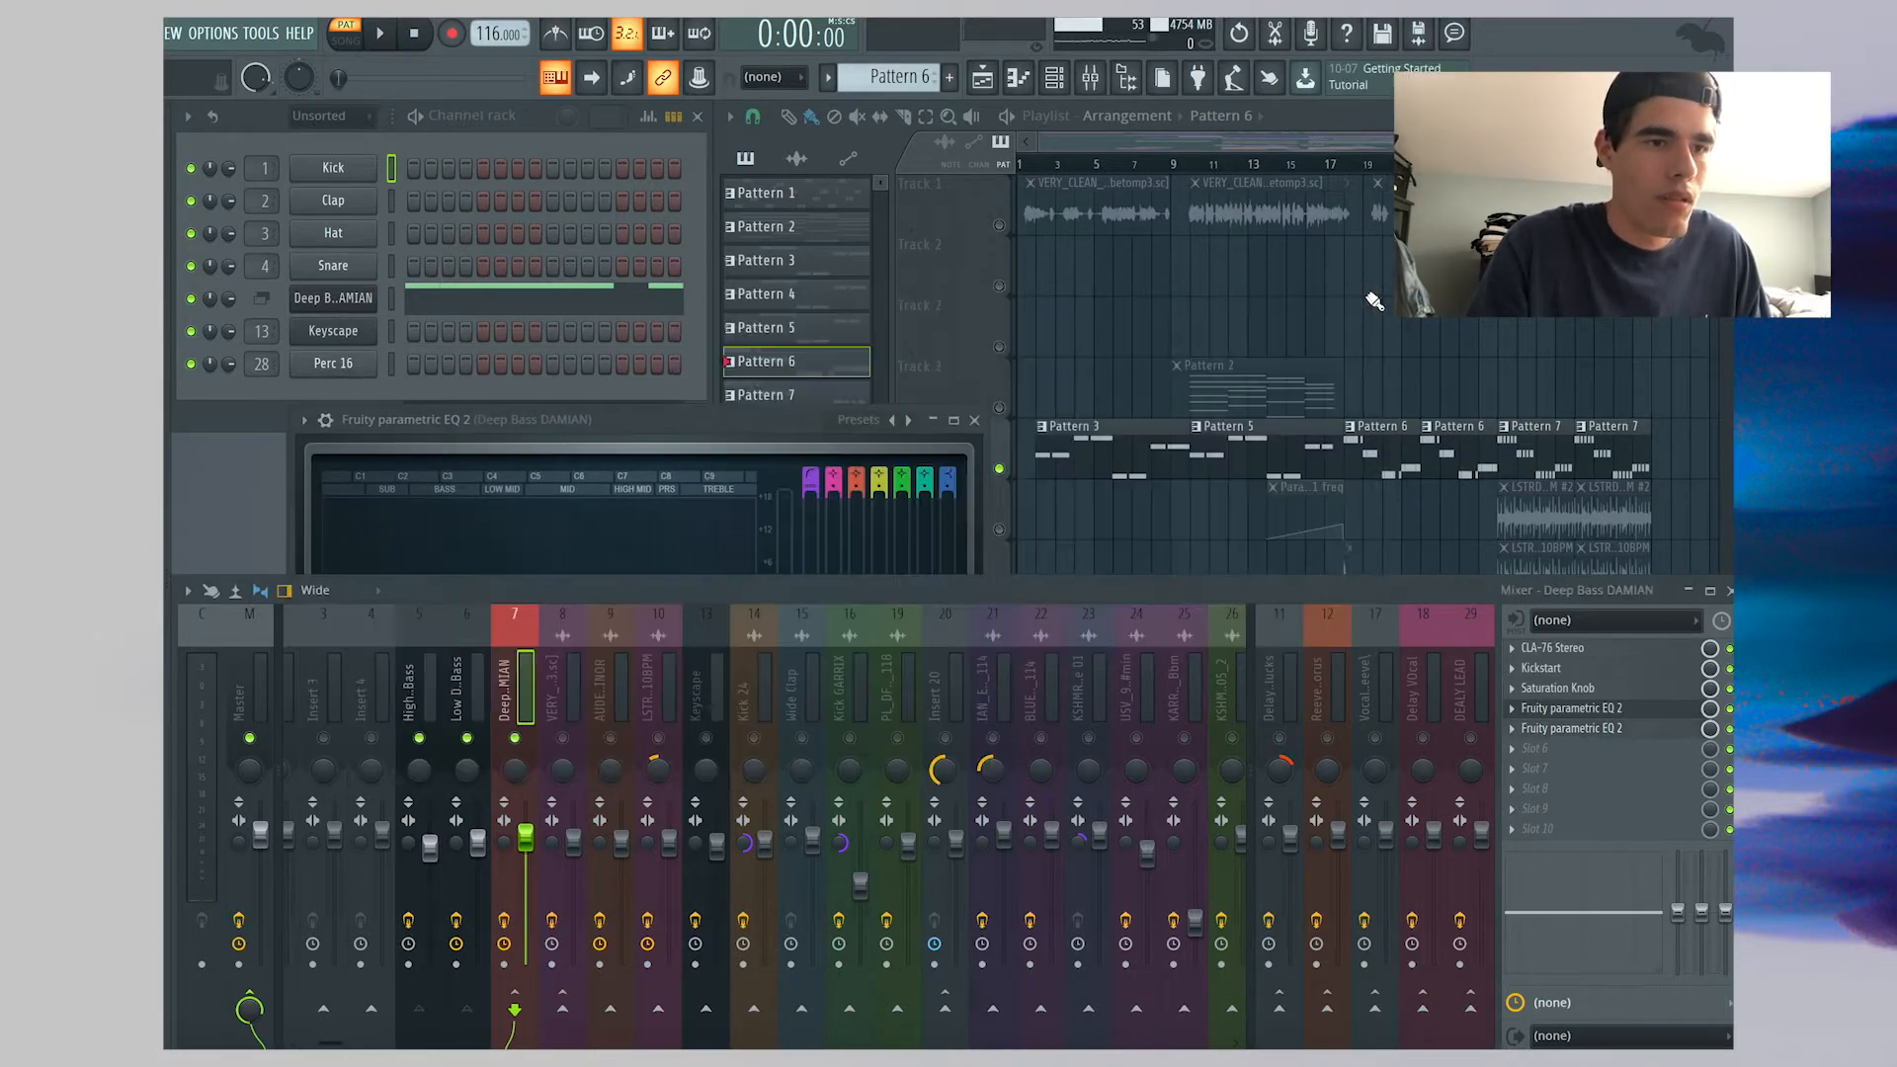
Play the song from the start of Pattern 3 on Track 5 with the mixer in view
left_click(1035, 162)
scroll(1044, 208, "up", 3)
scroll(1066, 440, "down", 3)
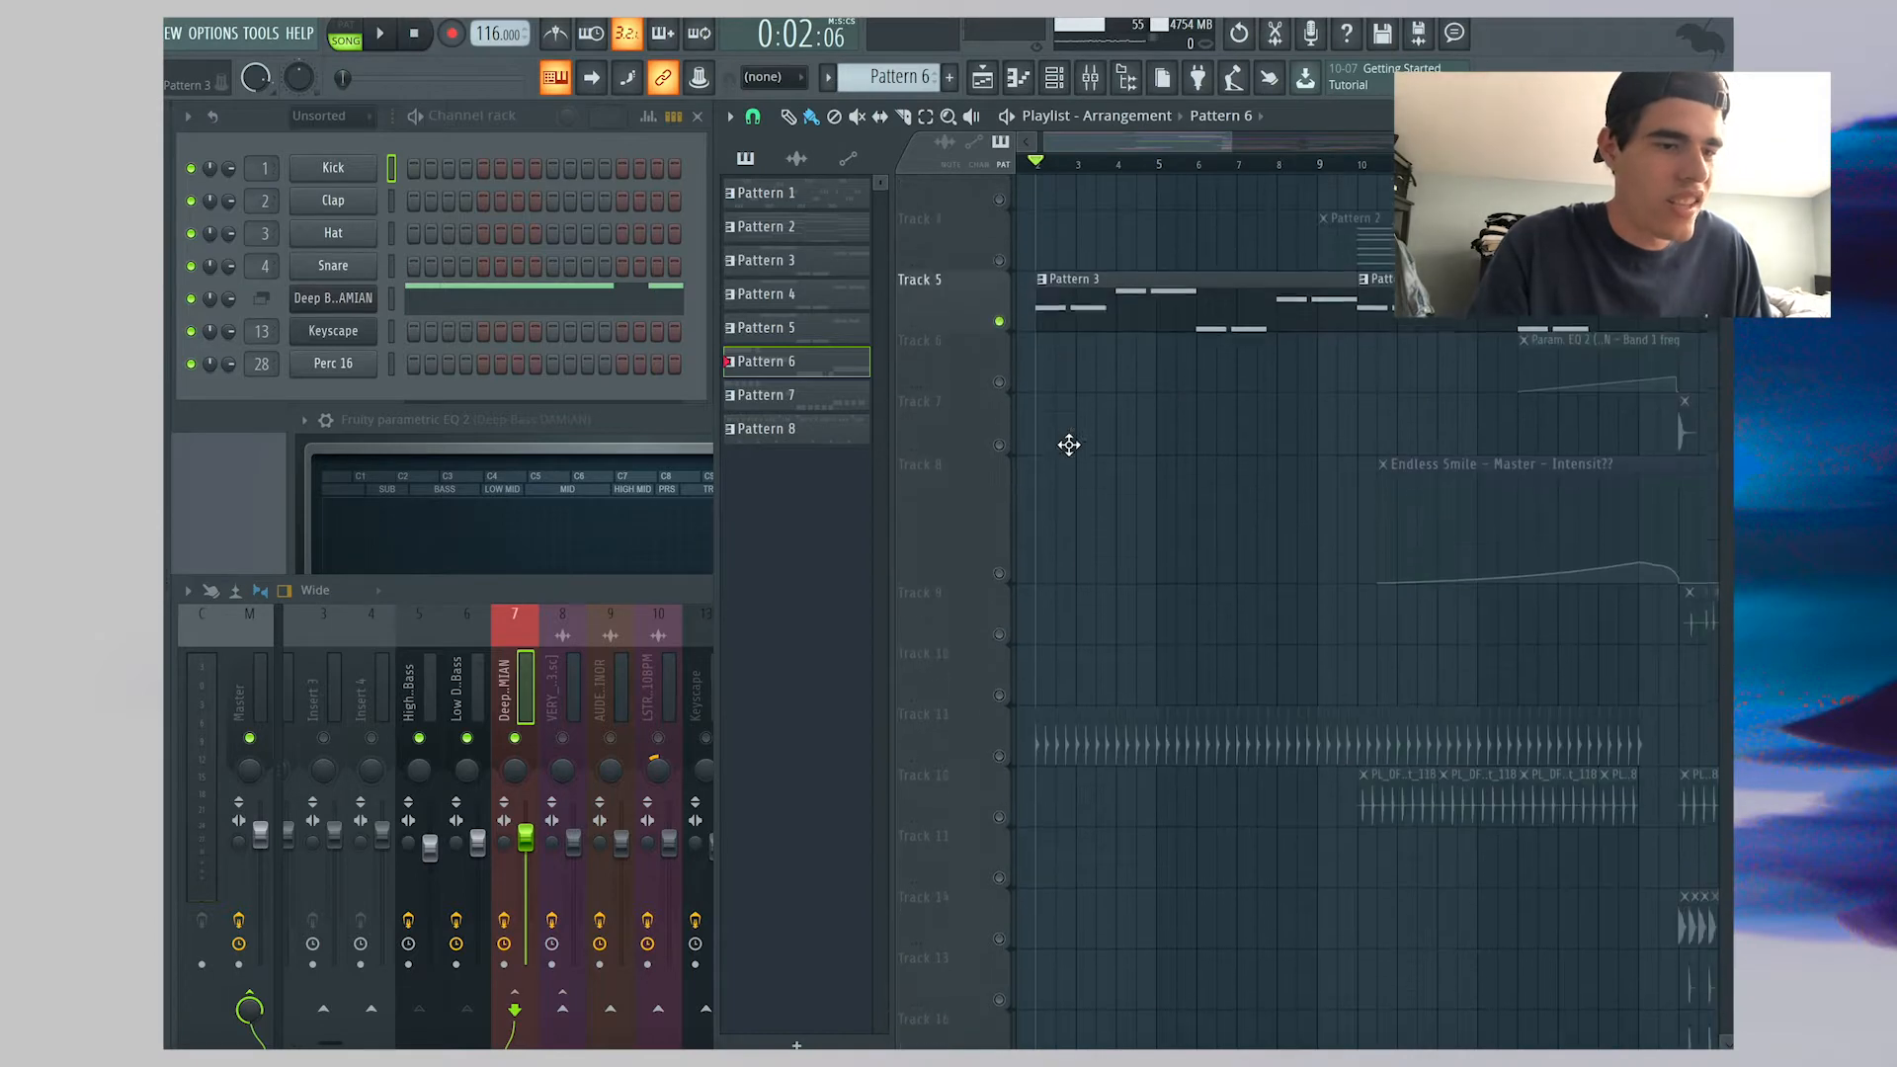
key("F9")
key("space")
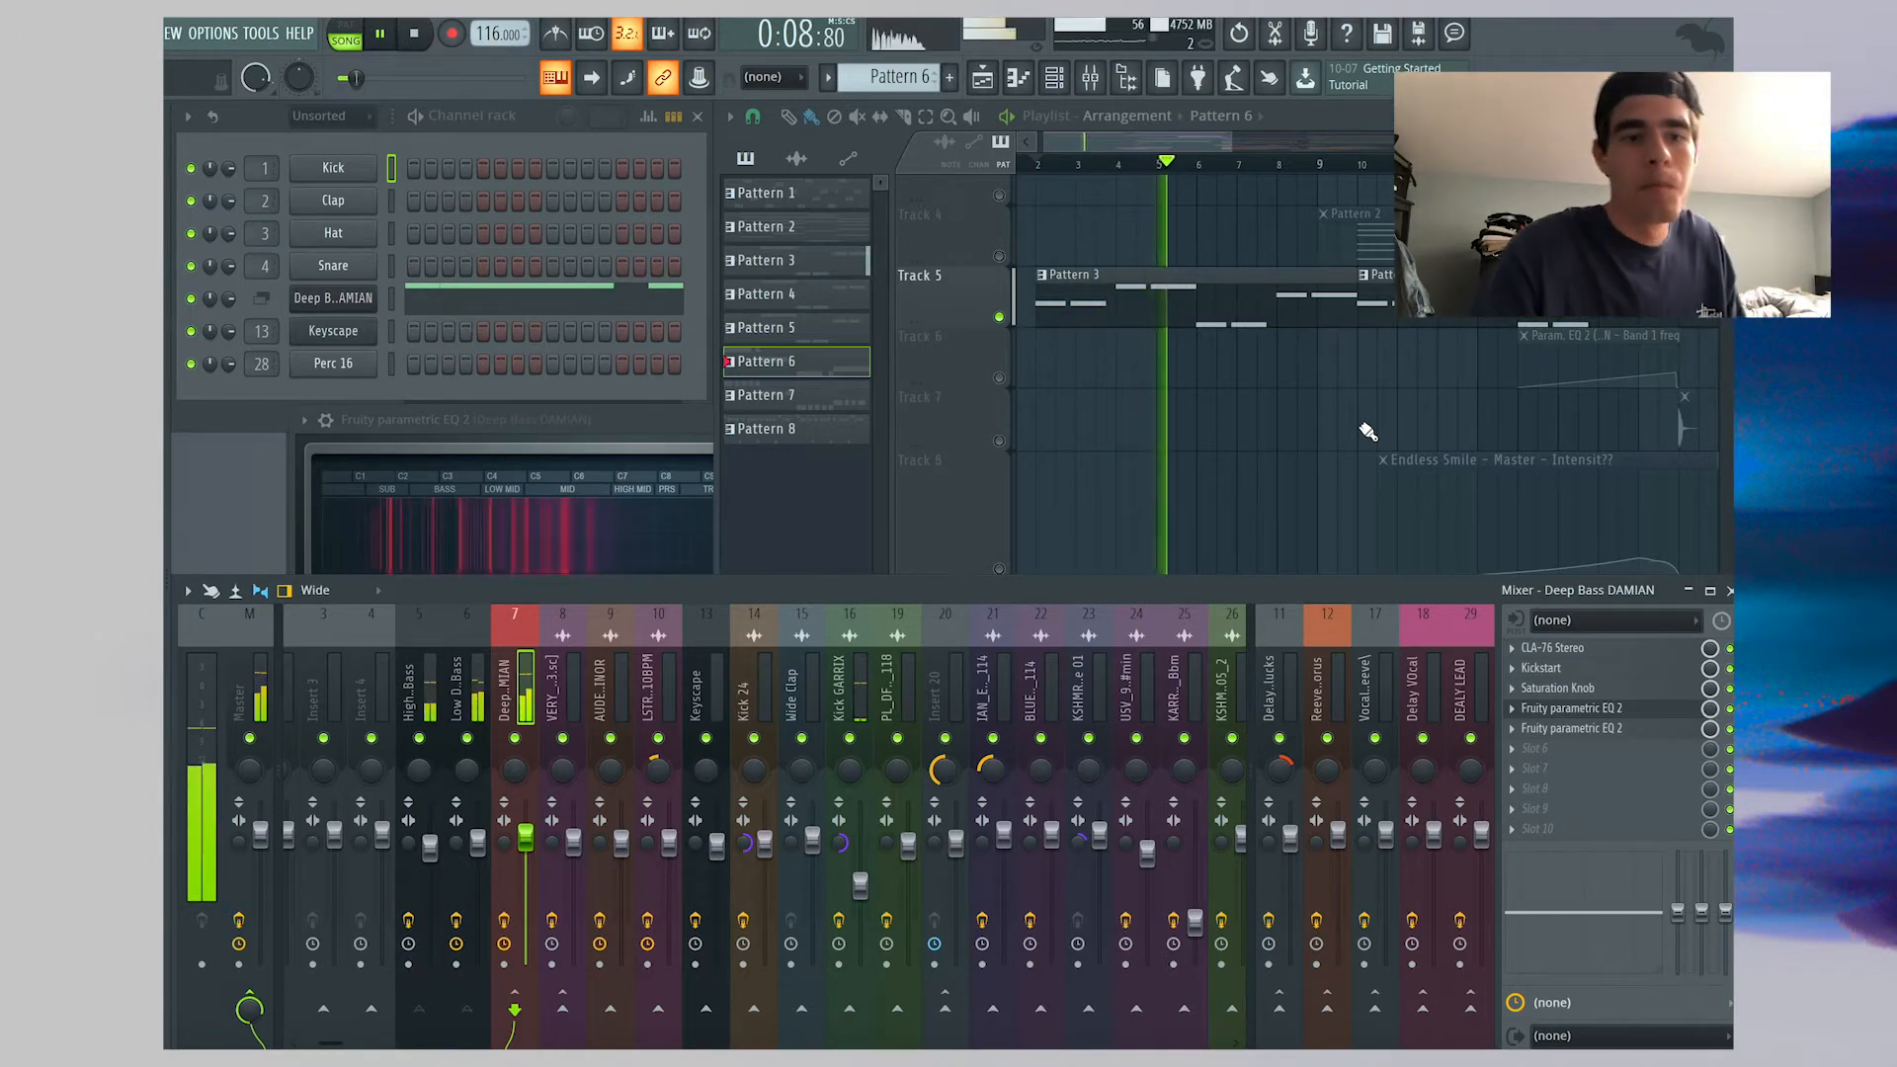
Stop playback, then solo Track 4 in the playlist with the playback position at bar 10
key("F5")
scroll(1367, 432, "right", 5)
scroll(1368, 428, "up", 2)
key("space")
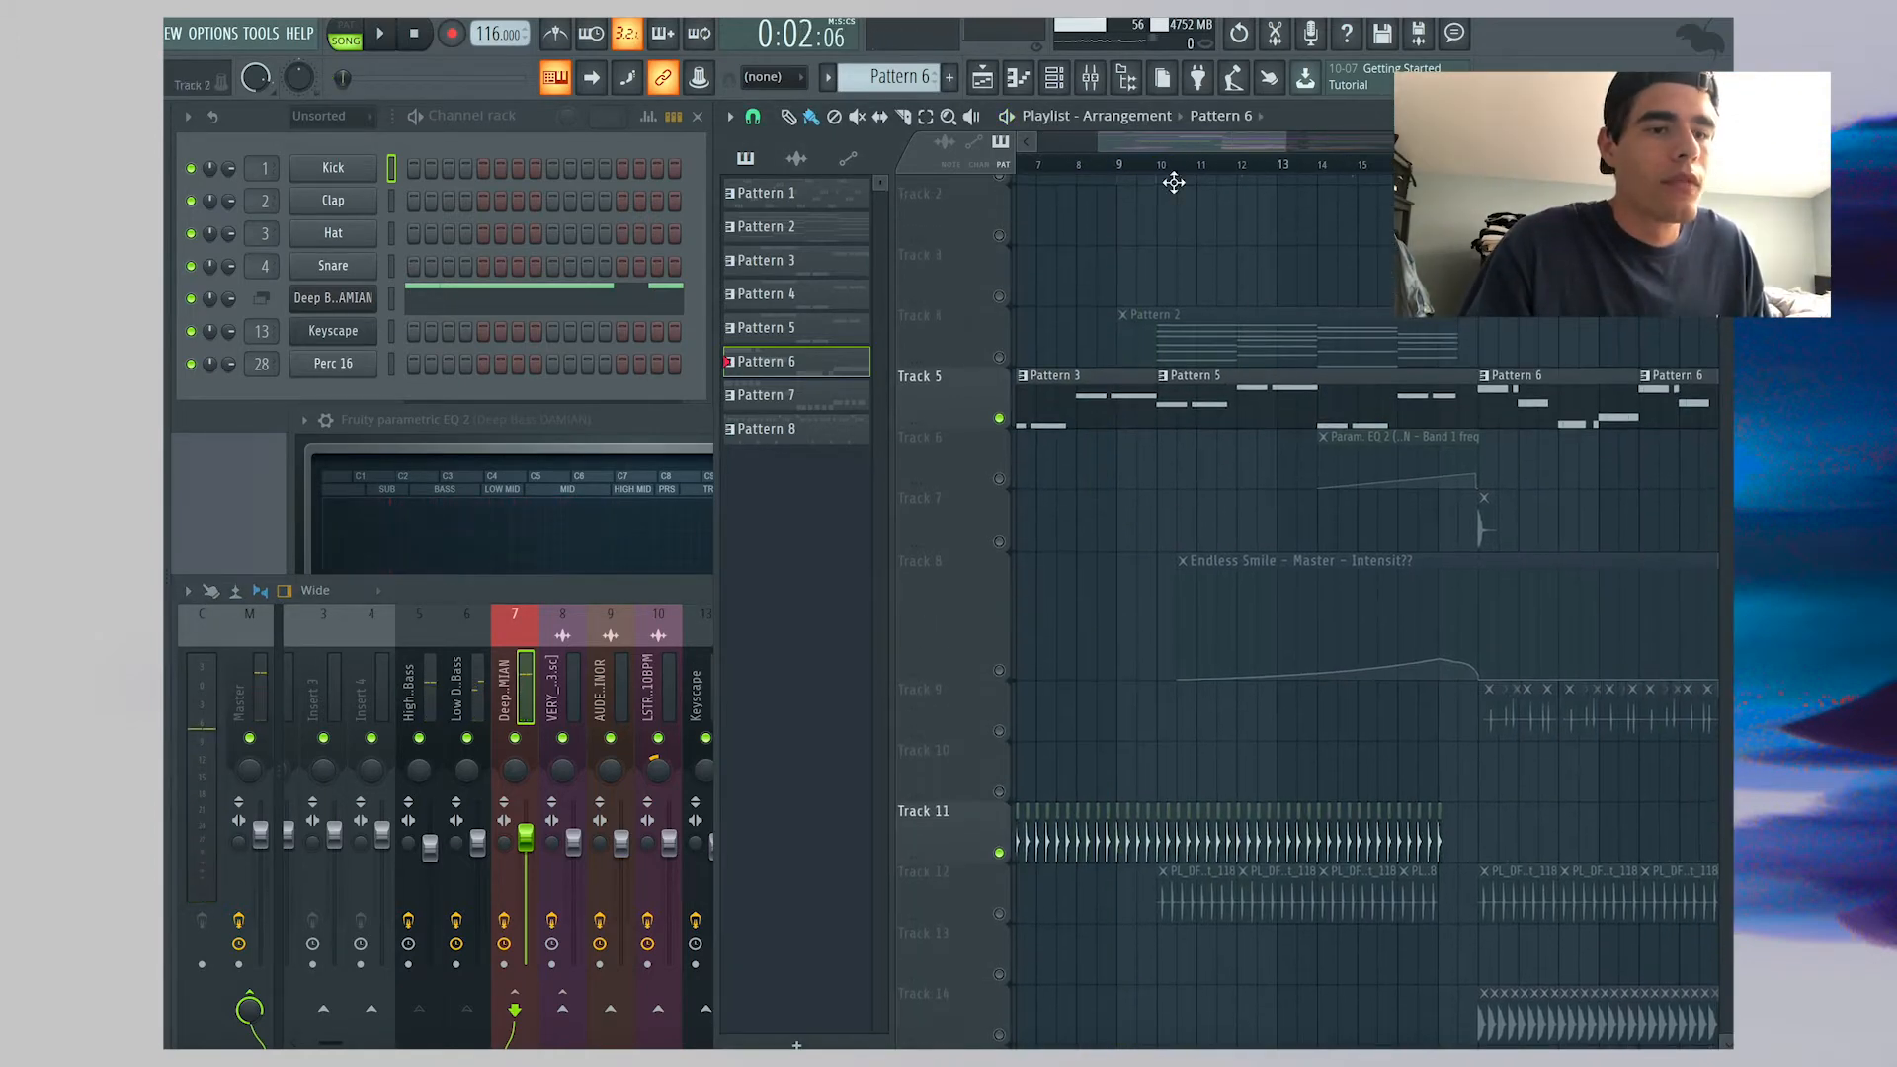
scroll(1169, 173, "up", 3)
right_click(999, 358)
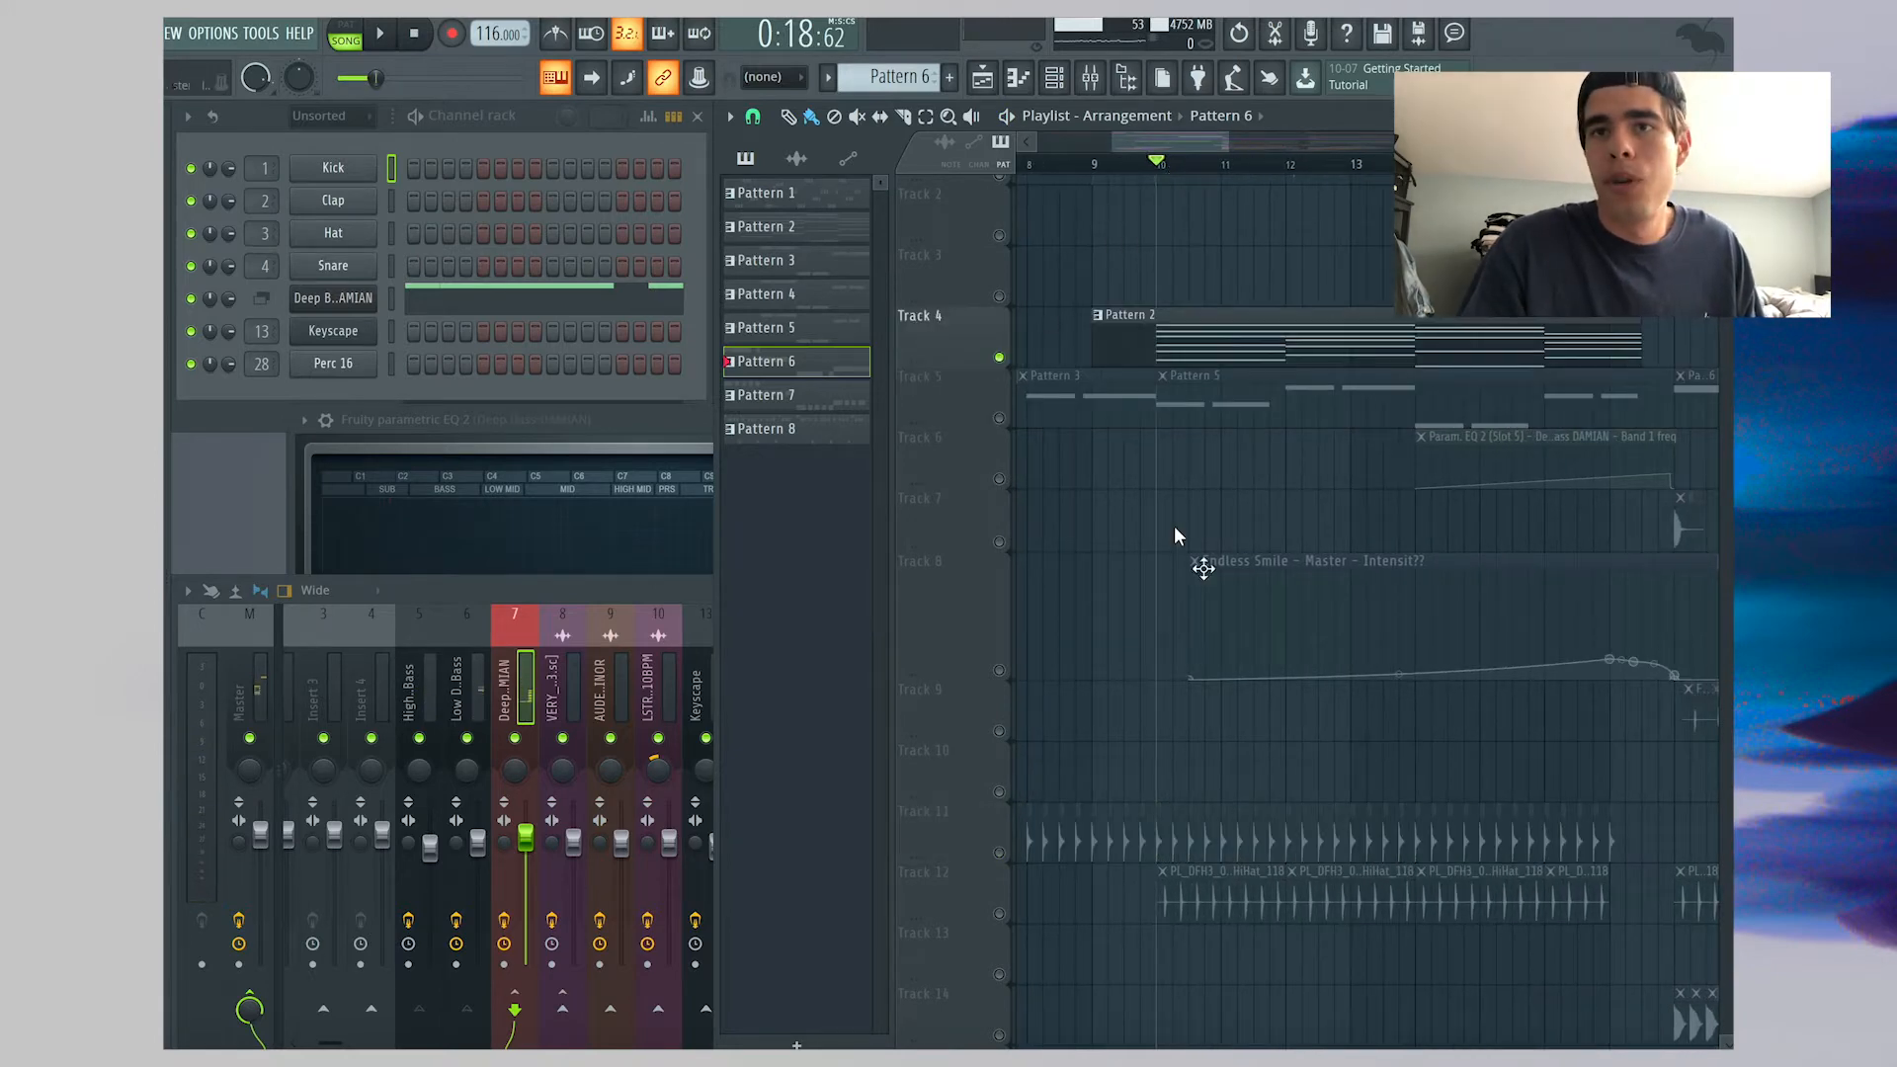
Open Pattern 2's Keyscape chords in the piano roll and play them to review the notes
left_click_drag(1204, 569, 1177, 619)
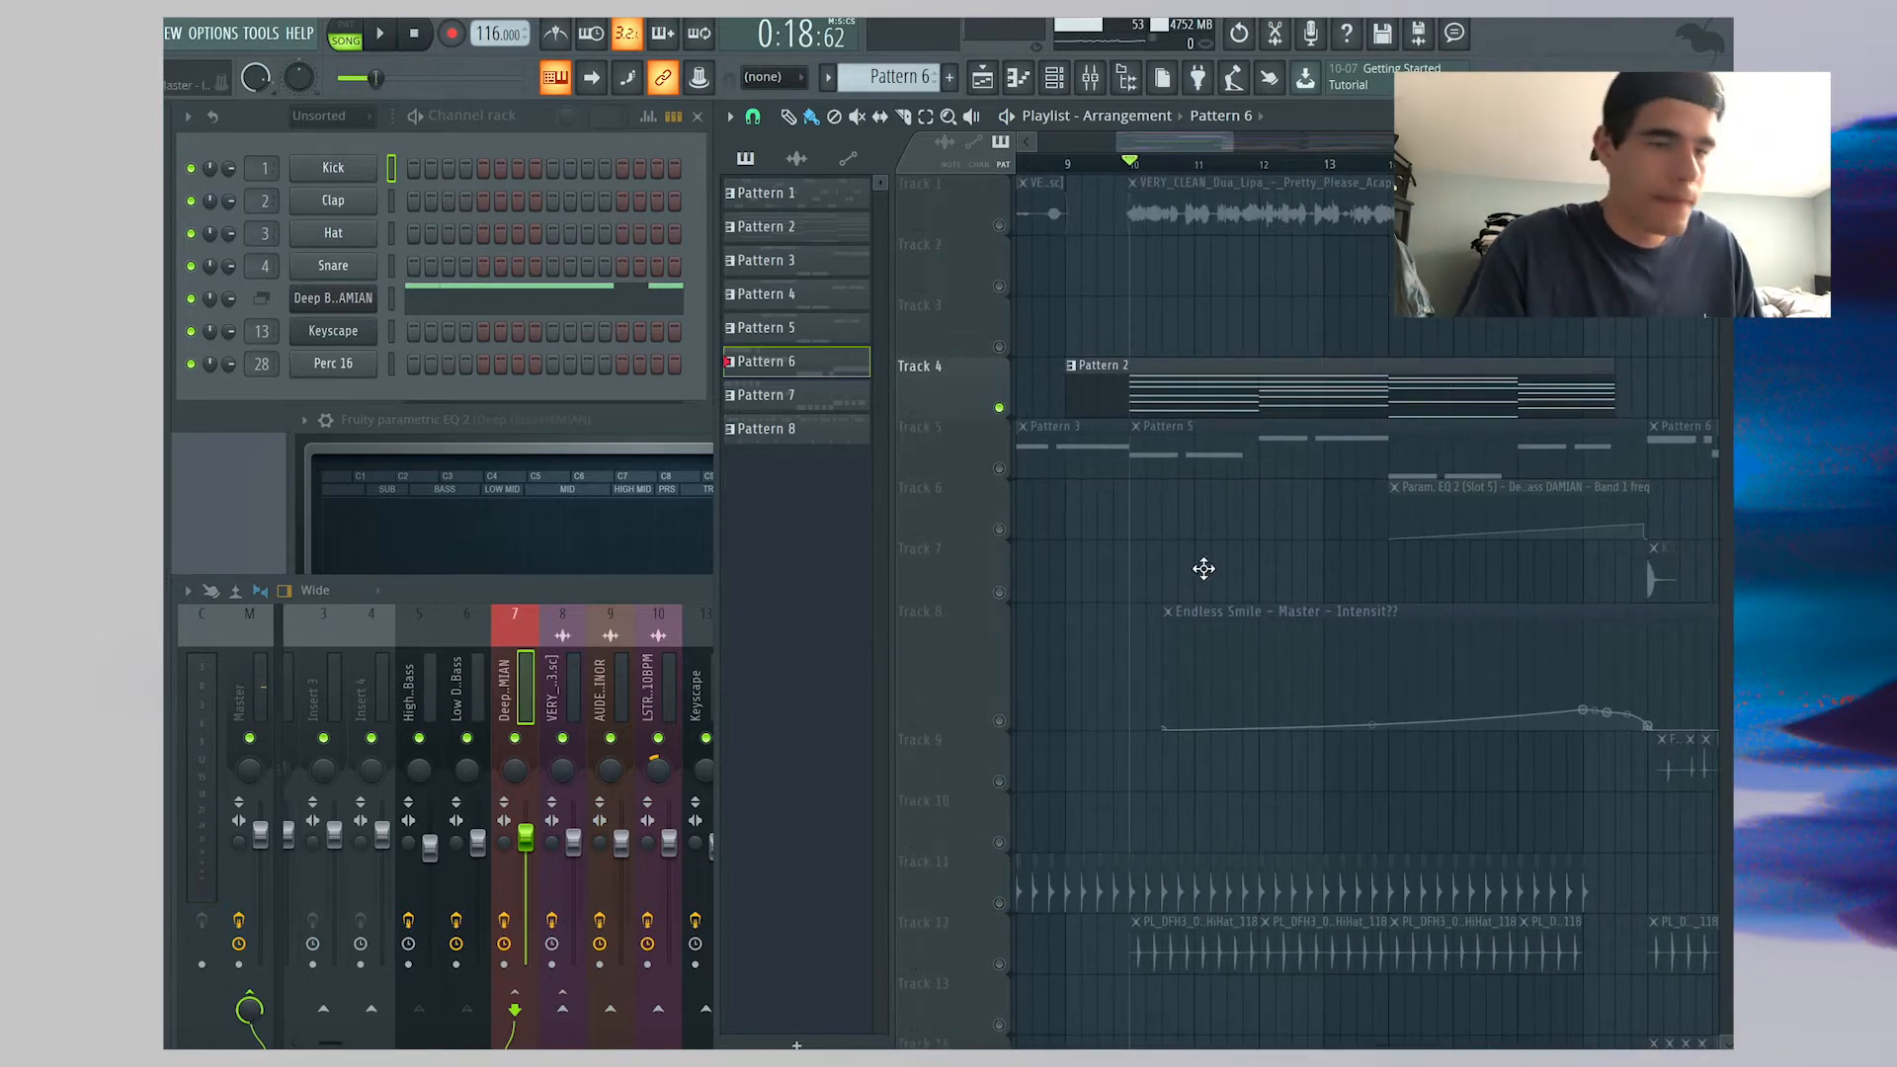
left_click(1175, 404)
left_click(484, 343)
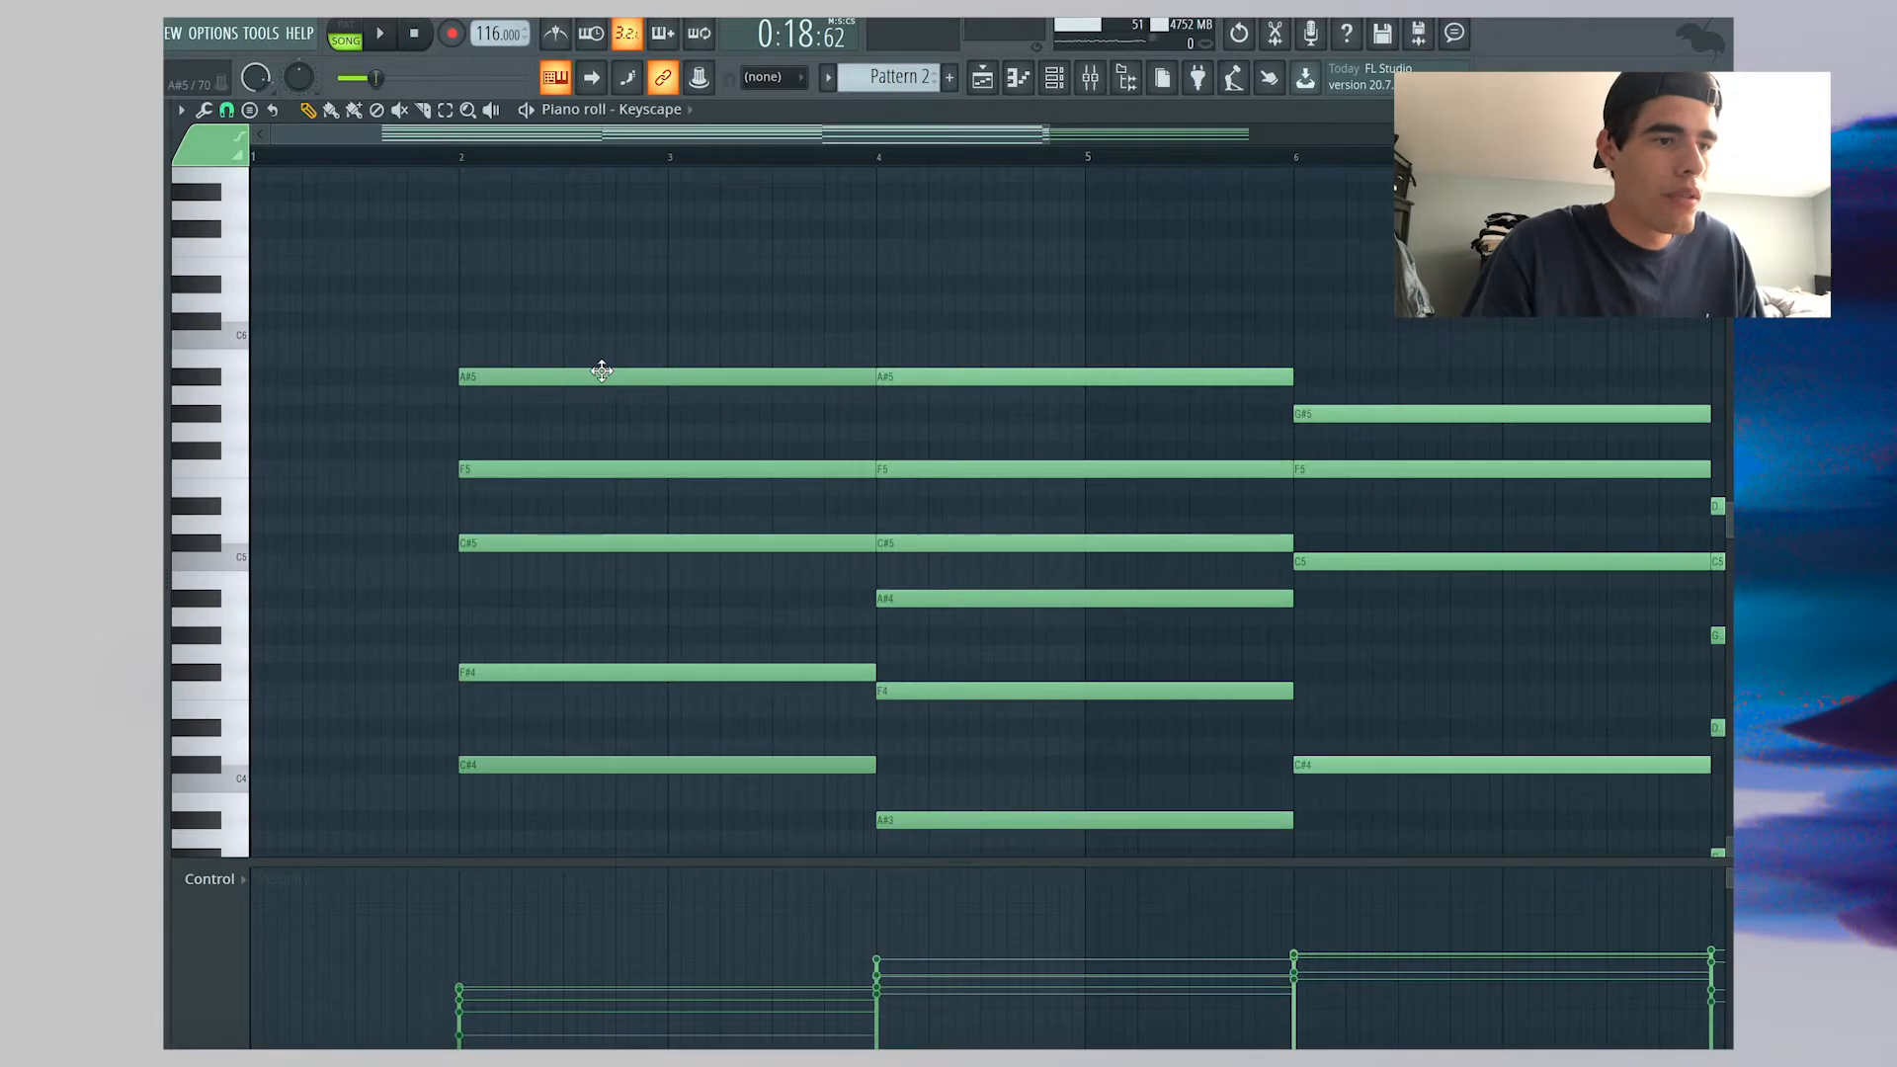
scroll(618, 424, "down", 2)
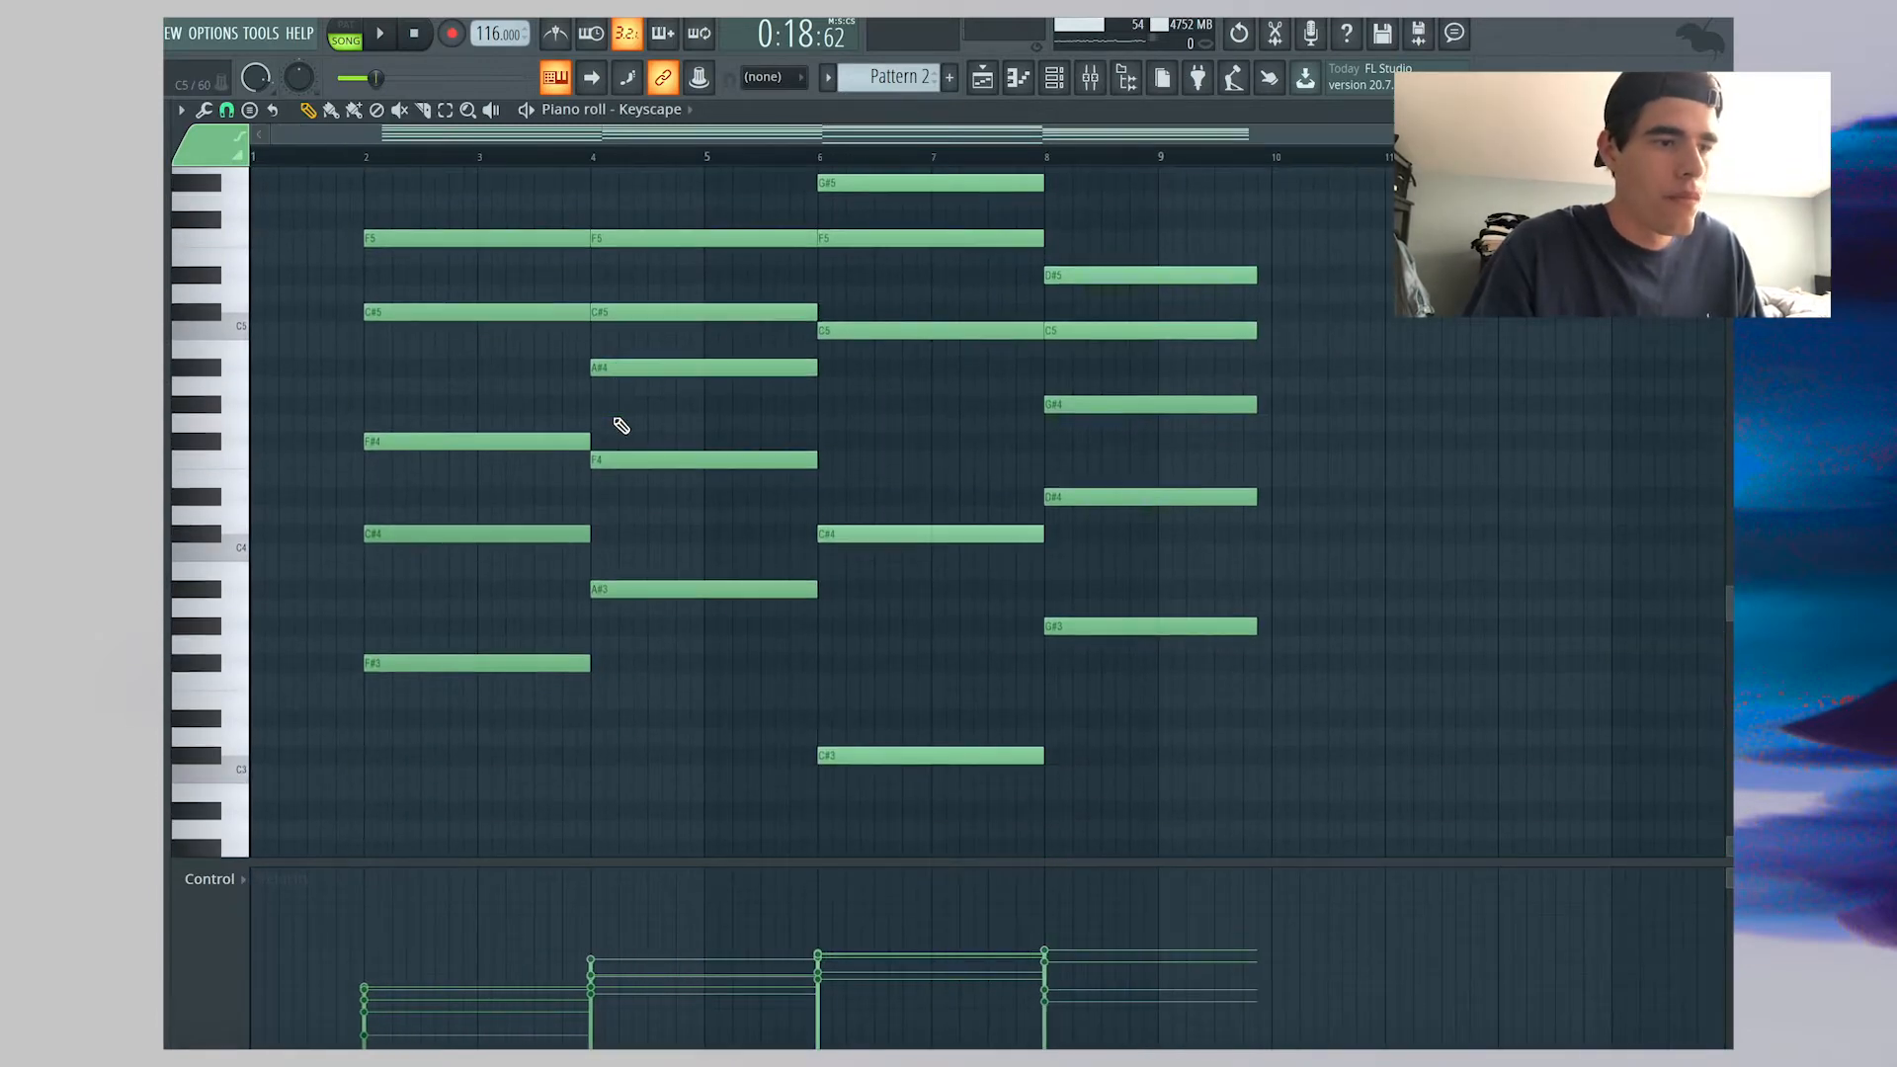
key("space")
scroll(620, 425, "up", 2)
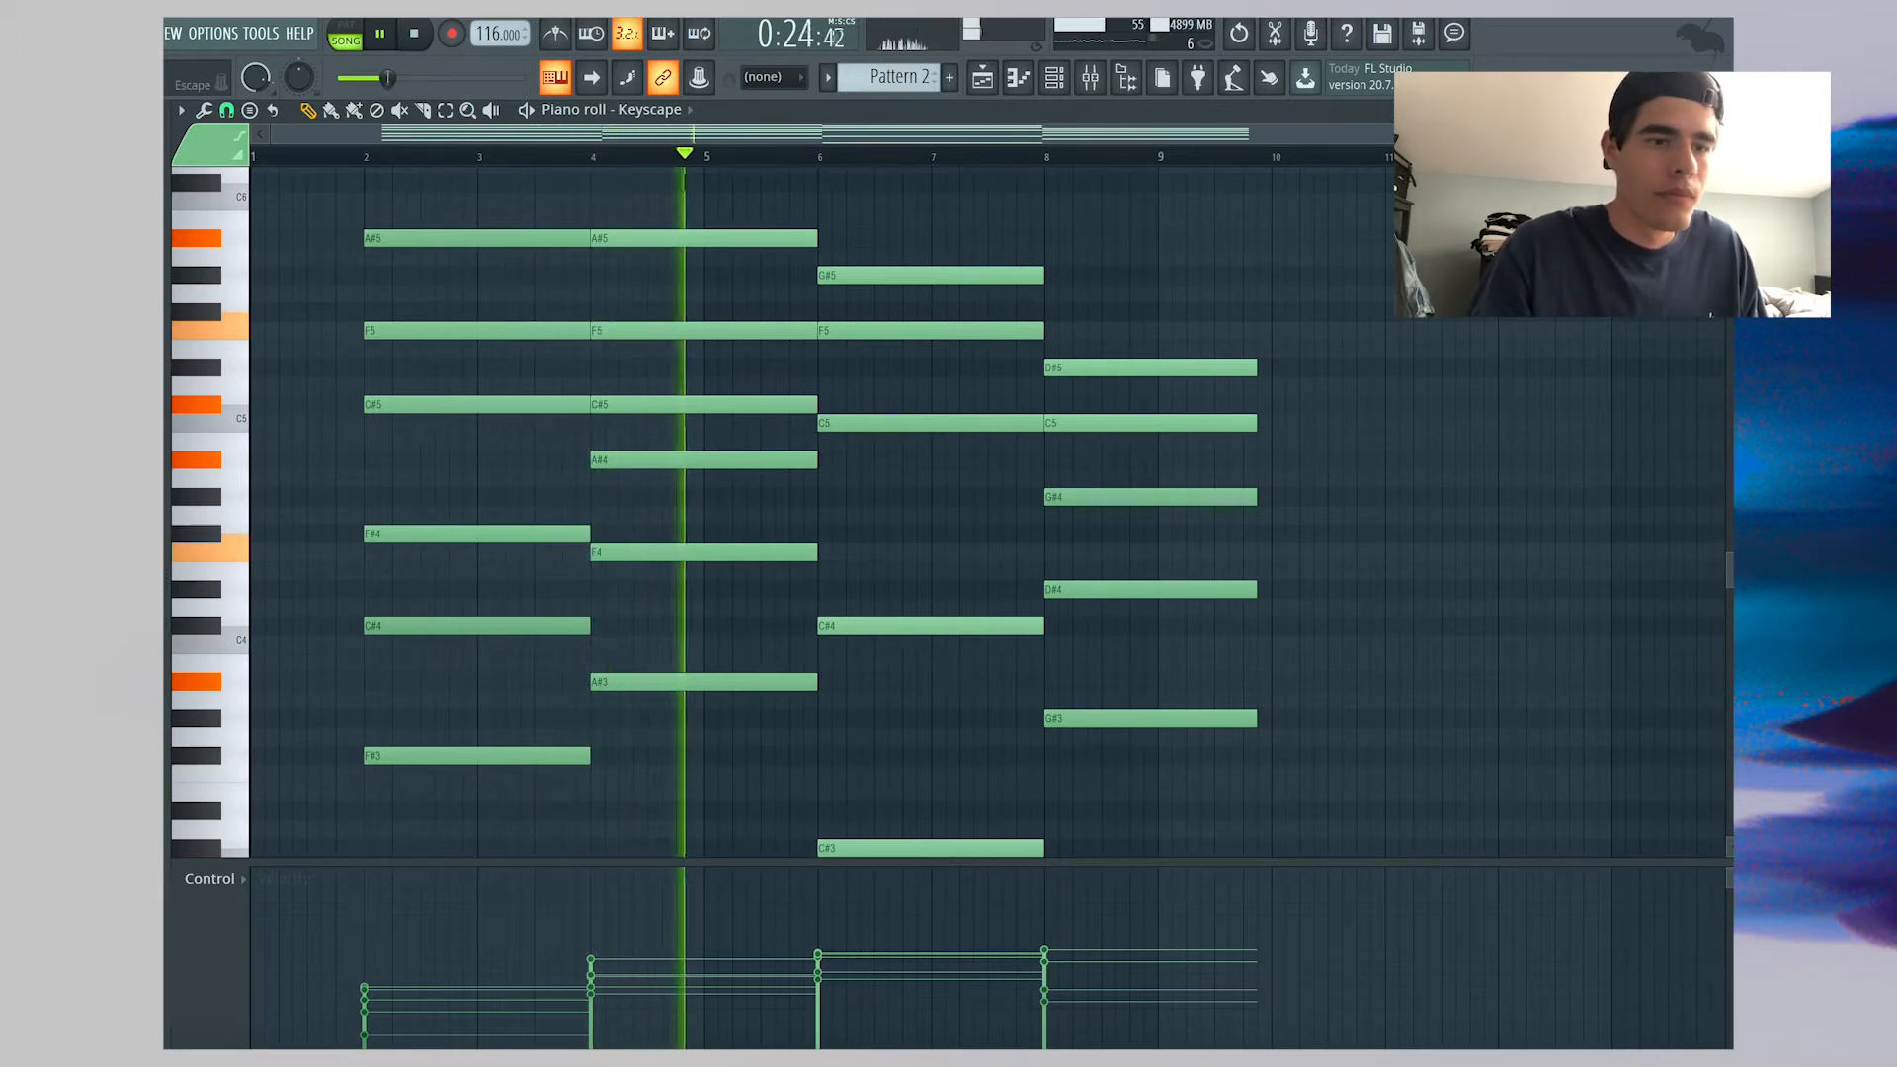
Close the piano roll, stop playback and inspect the Fruity parametric EQ 2 on the Keyscape mixer track
left_click(1717, 110)
double_click(522, 592)
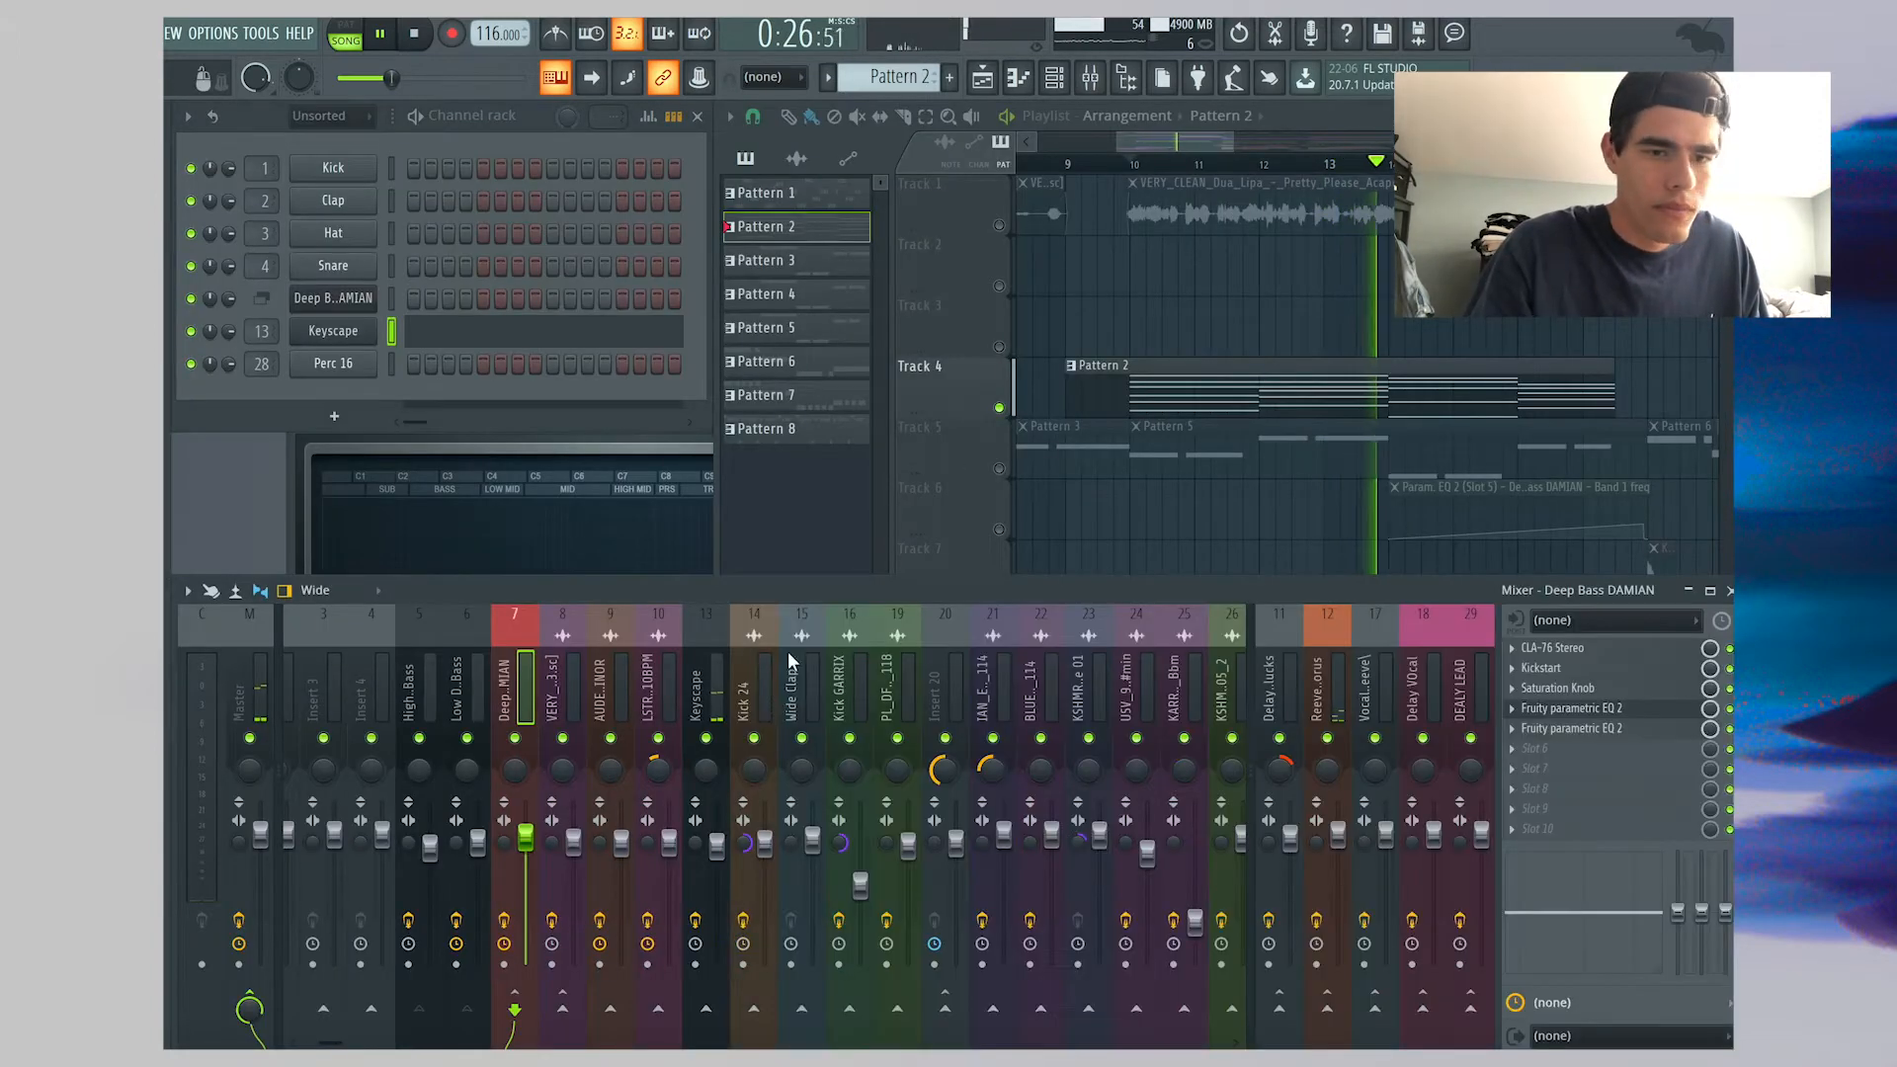
key("space")
left_click(696, 654)
left_click(1607, 650)
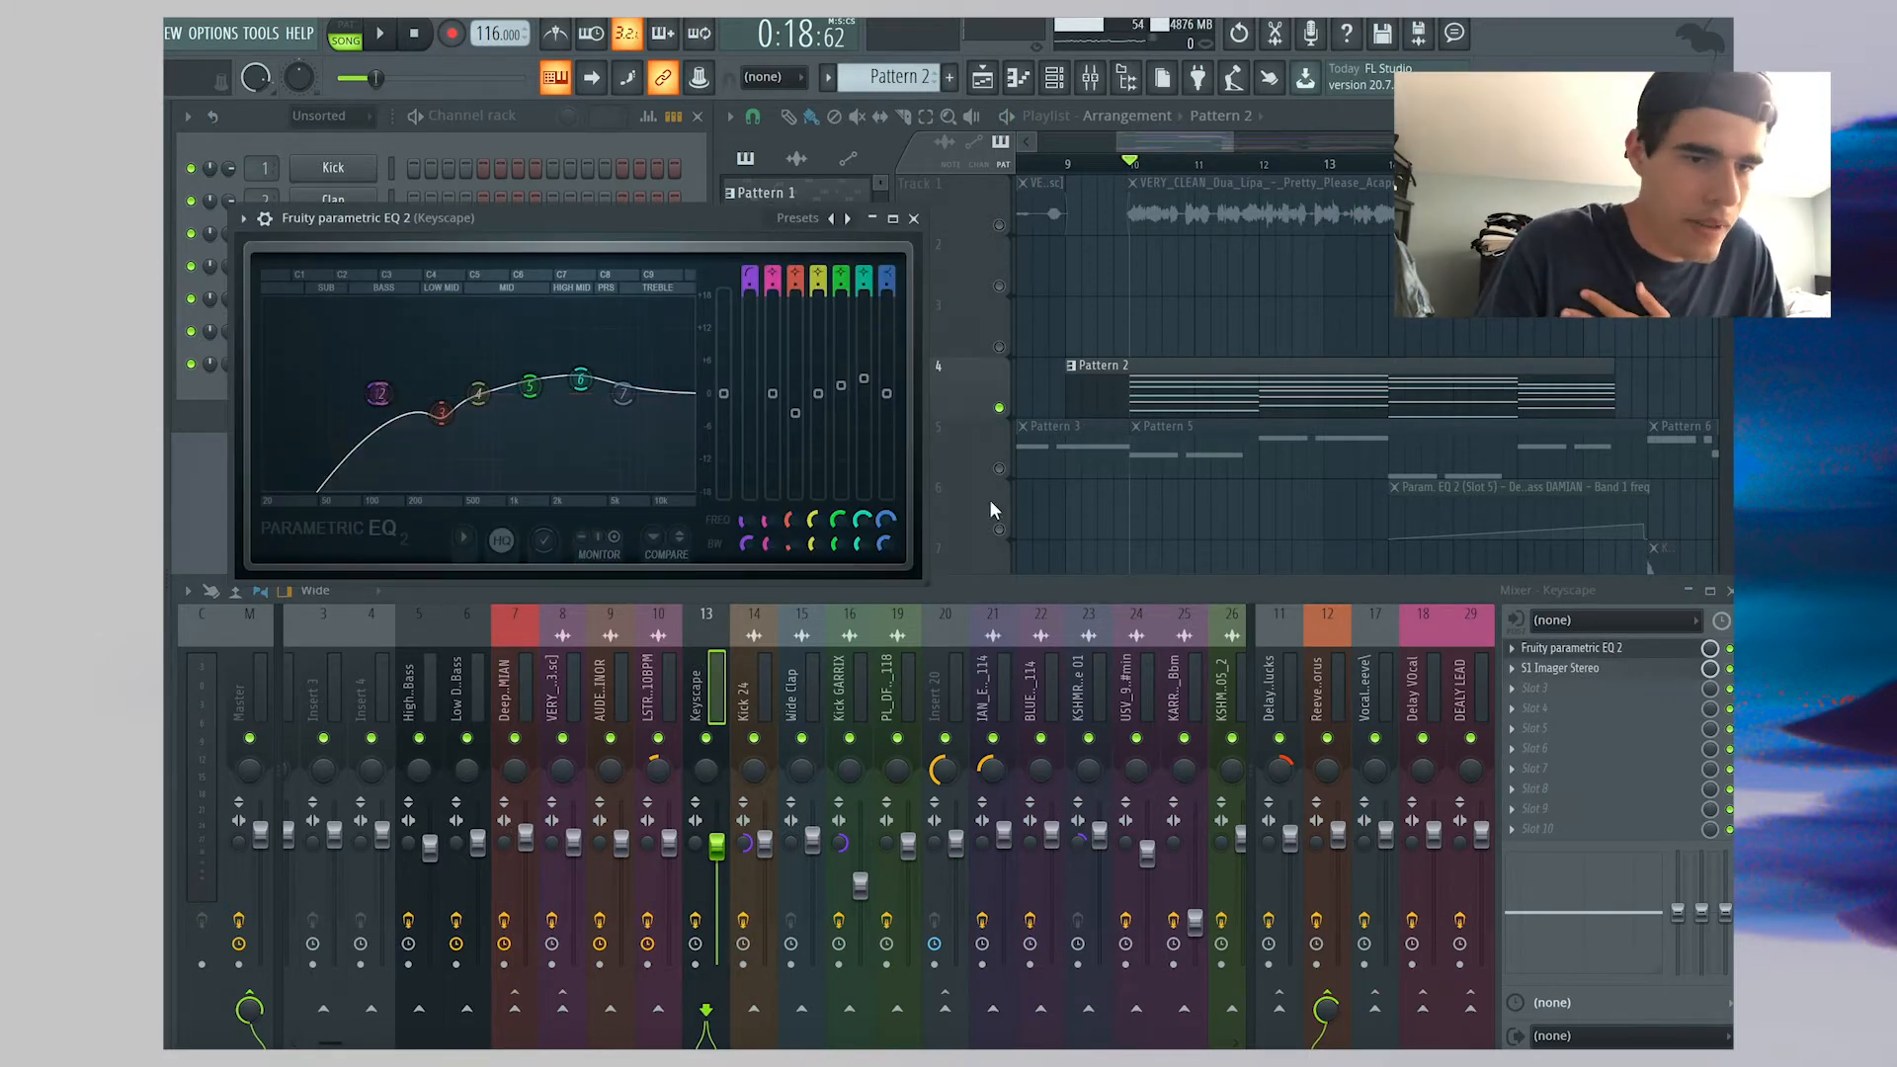
Inspect the S1 Imager Stereo on the Keyscape mixer track and the effect slots of the Reeve Chorus track
left_click(1564, 669)
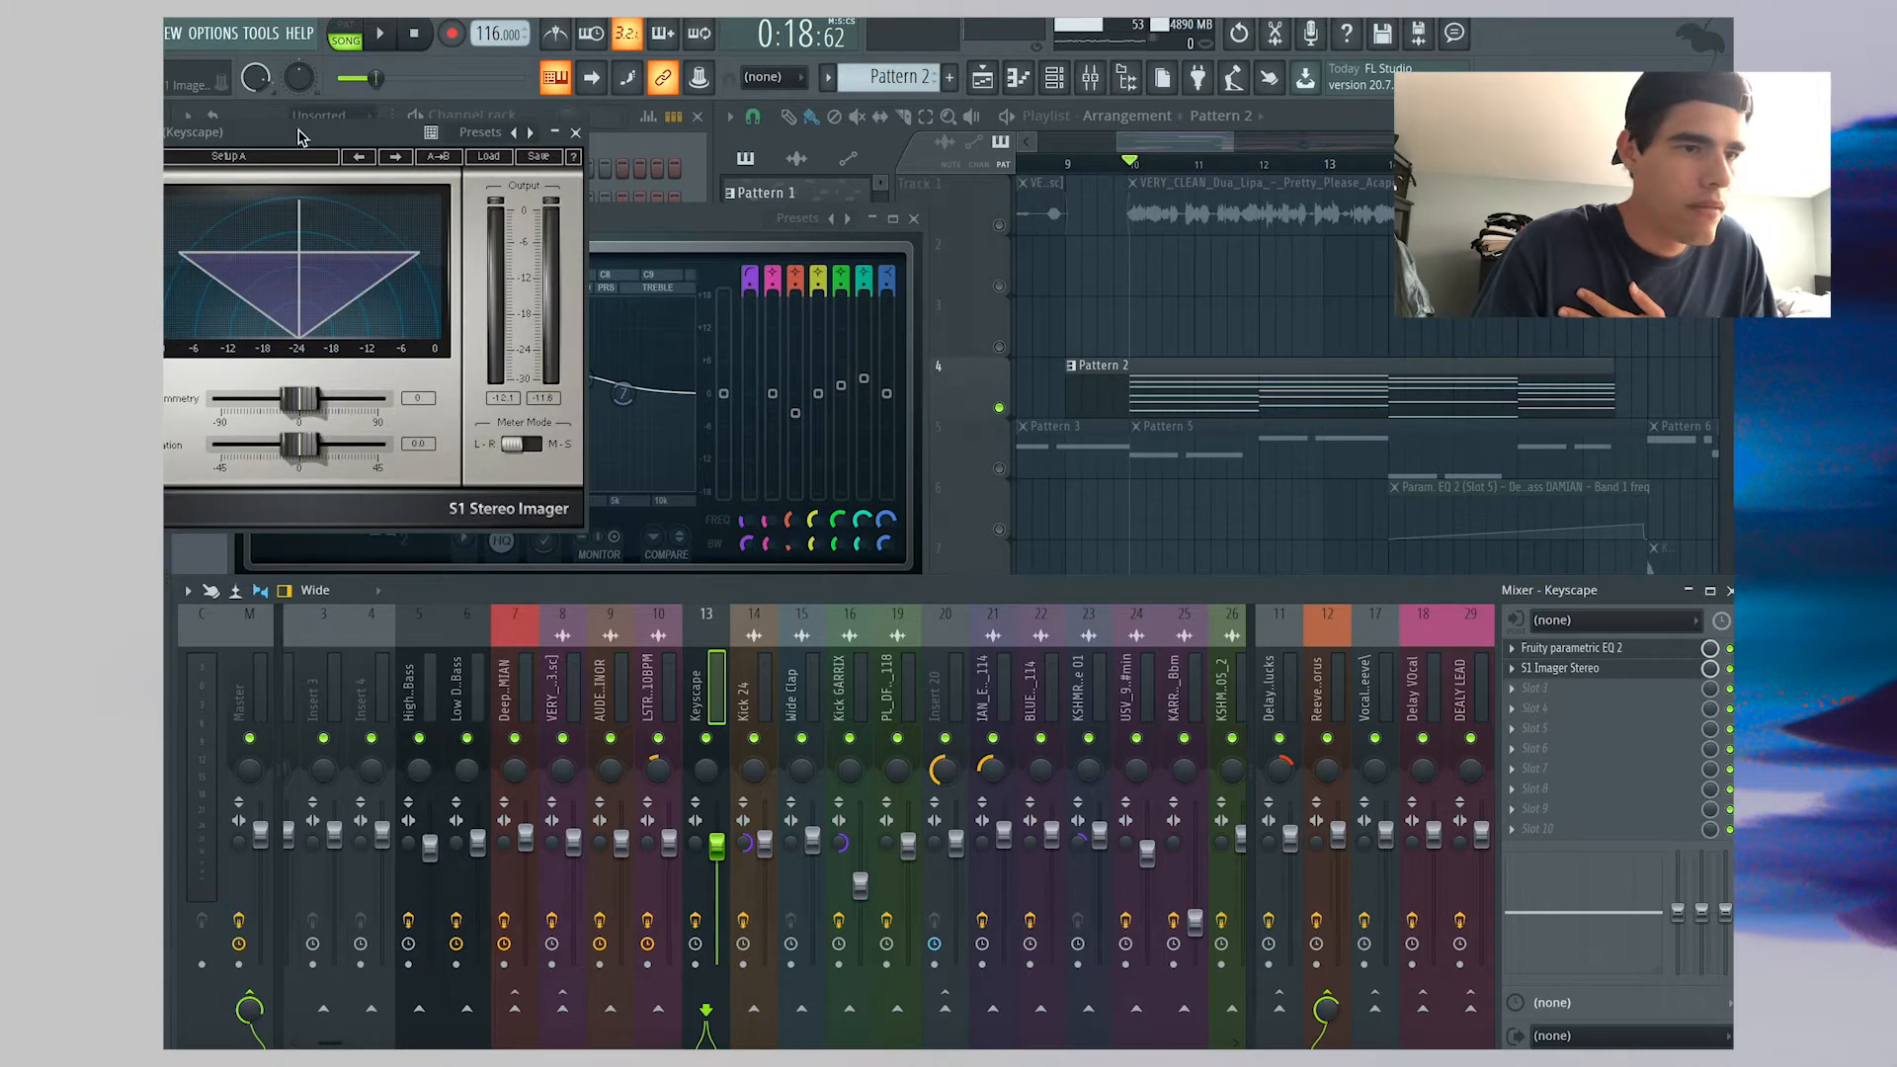
left_click_drag(299, 138, 939, 137)
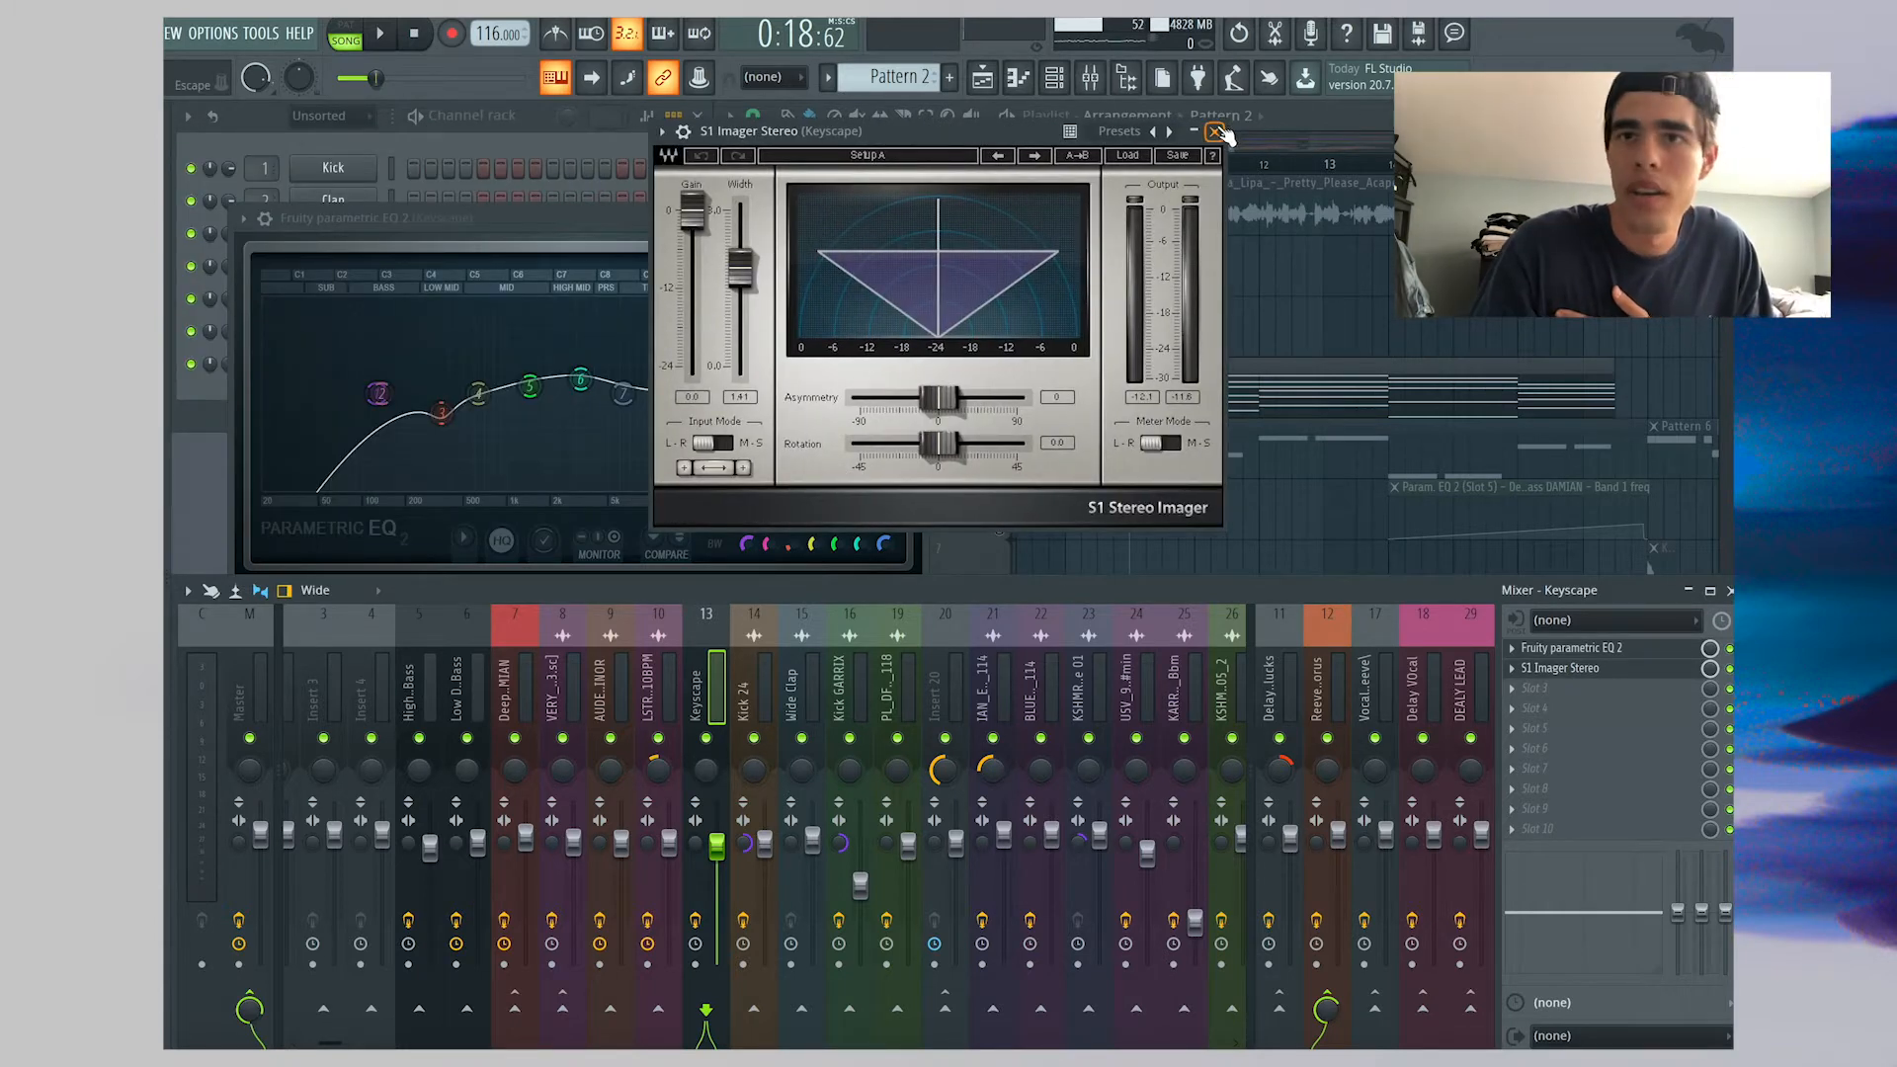
left_click(1218, 131)
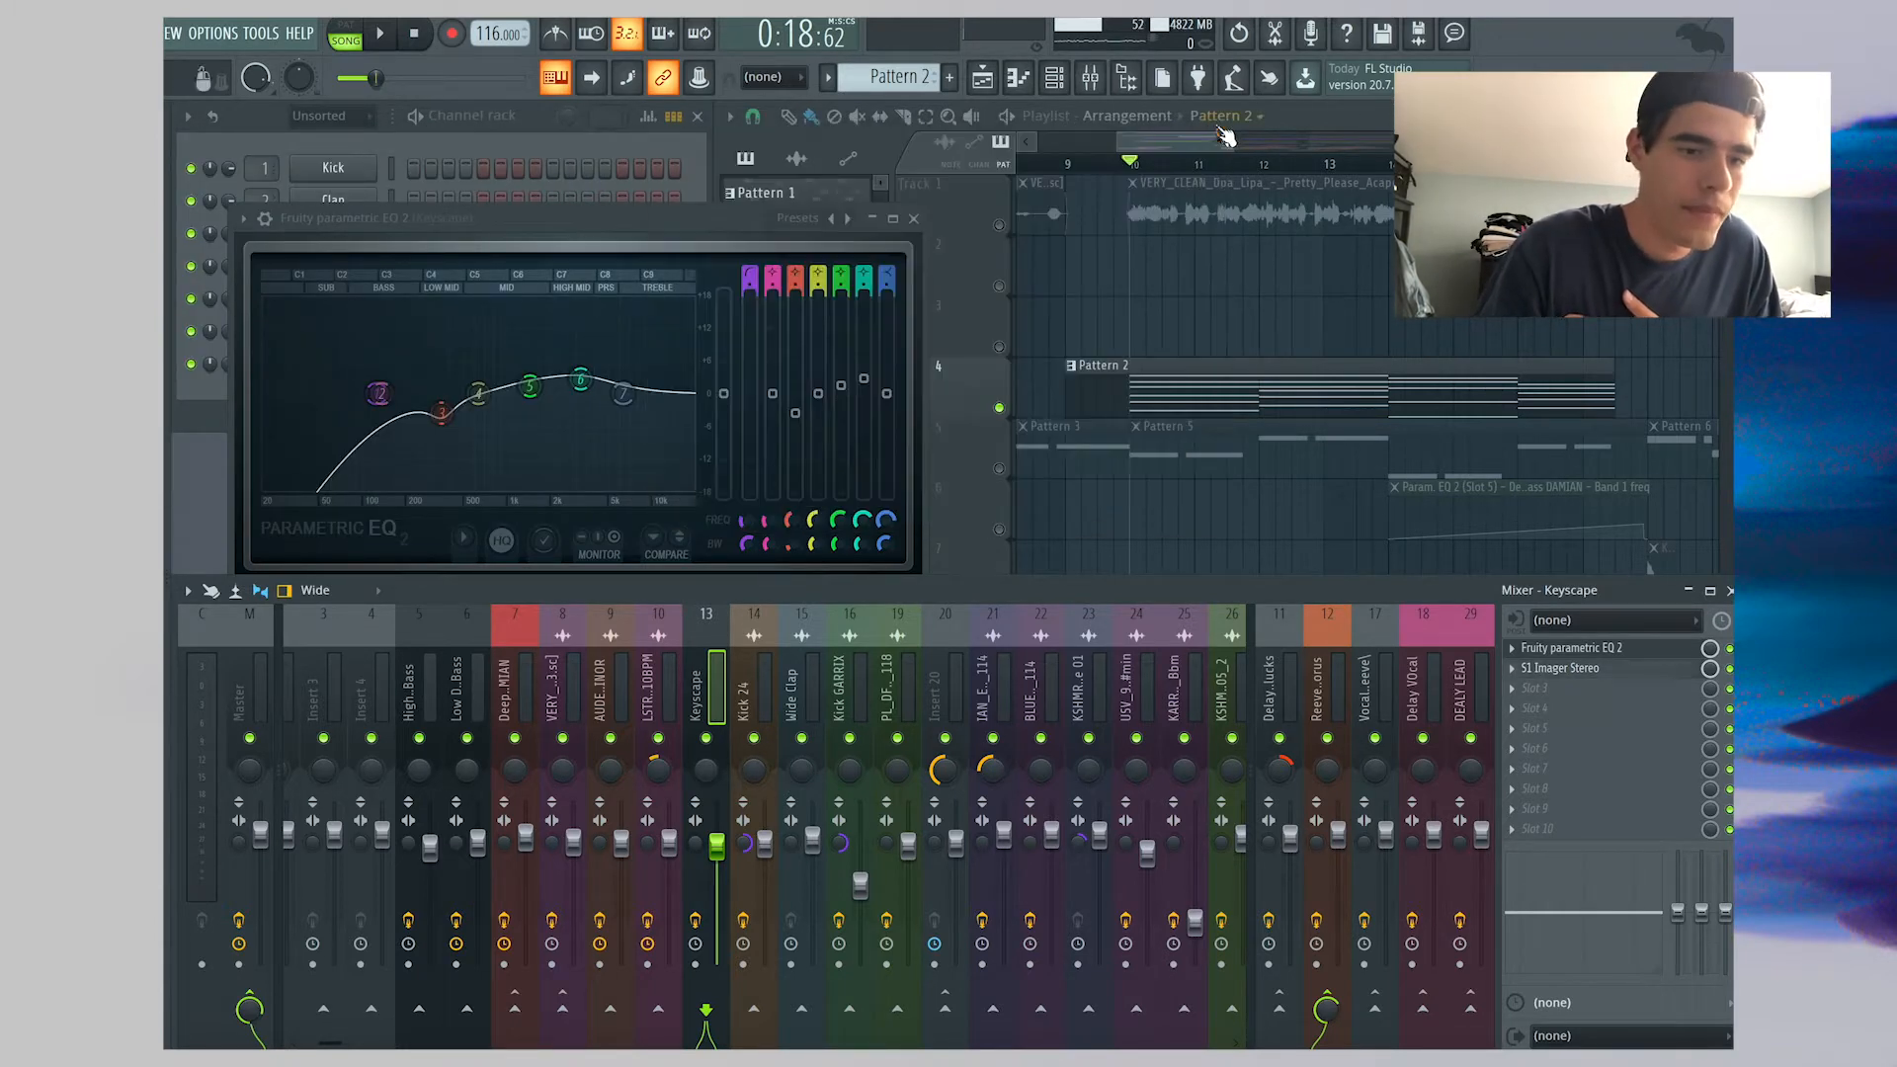
left_click(1307, 672)
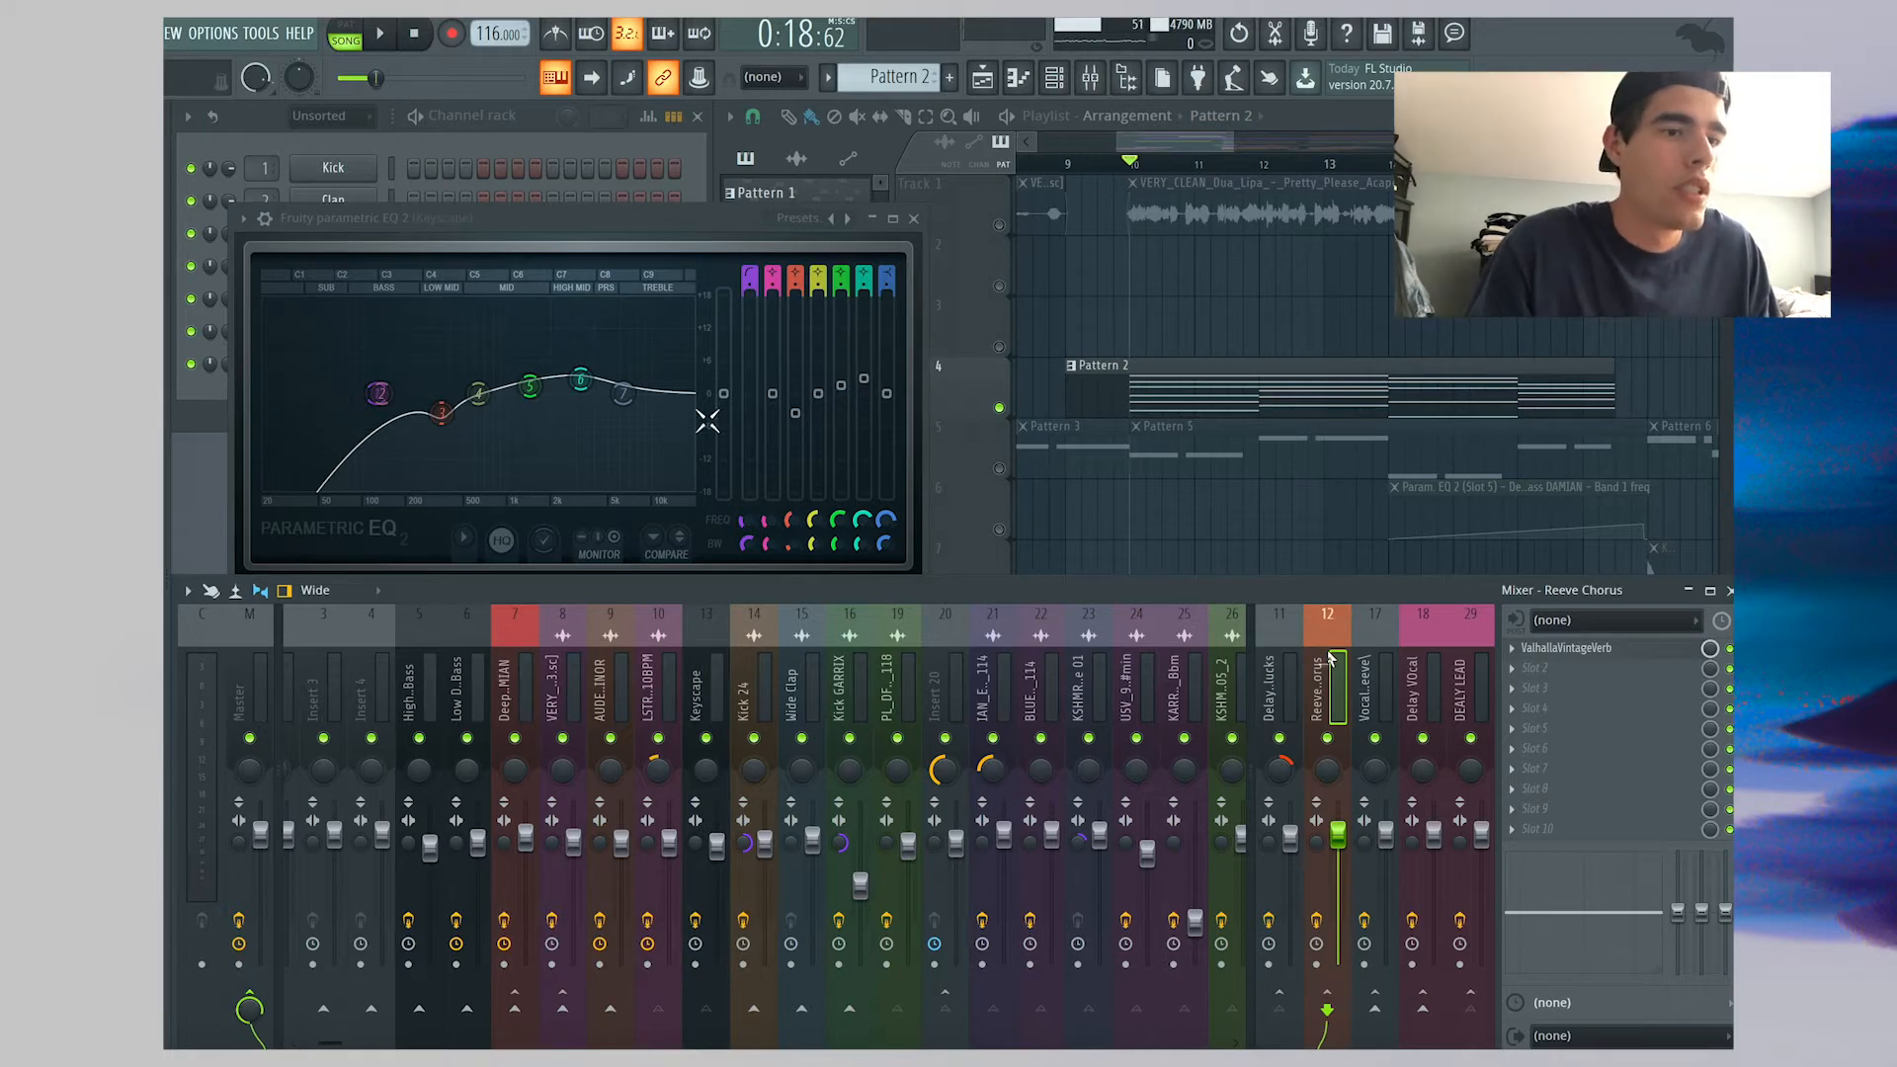
left_click(915, 219)
Play the song from bar 10 while unmuting Tracks 5, 8, 11 and 12 alongside Track 4
key("space")
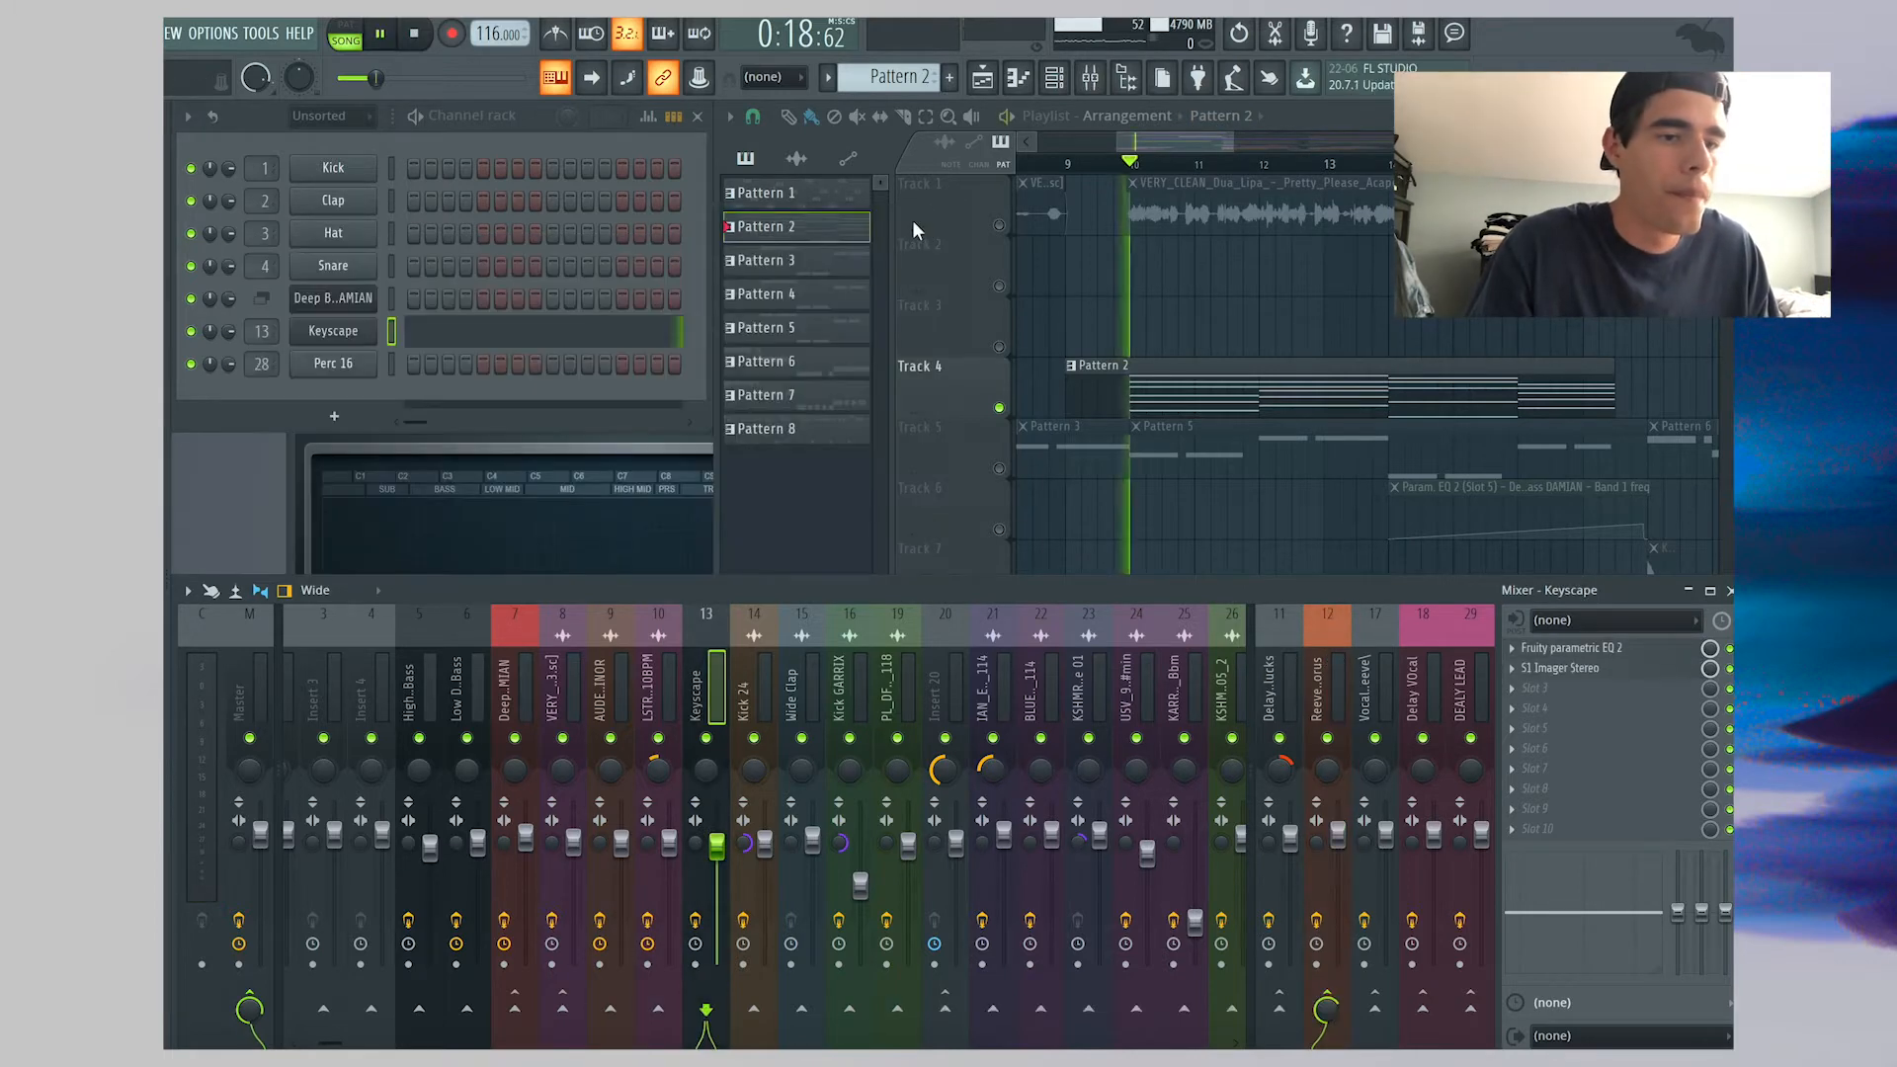
left_click(1004, 474)
scroll(1101, 508, "down", 2)
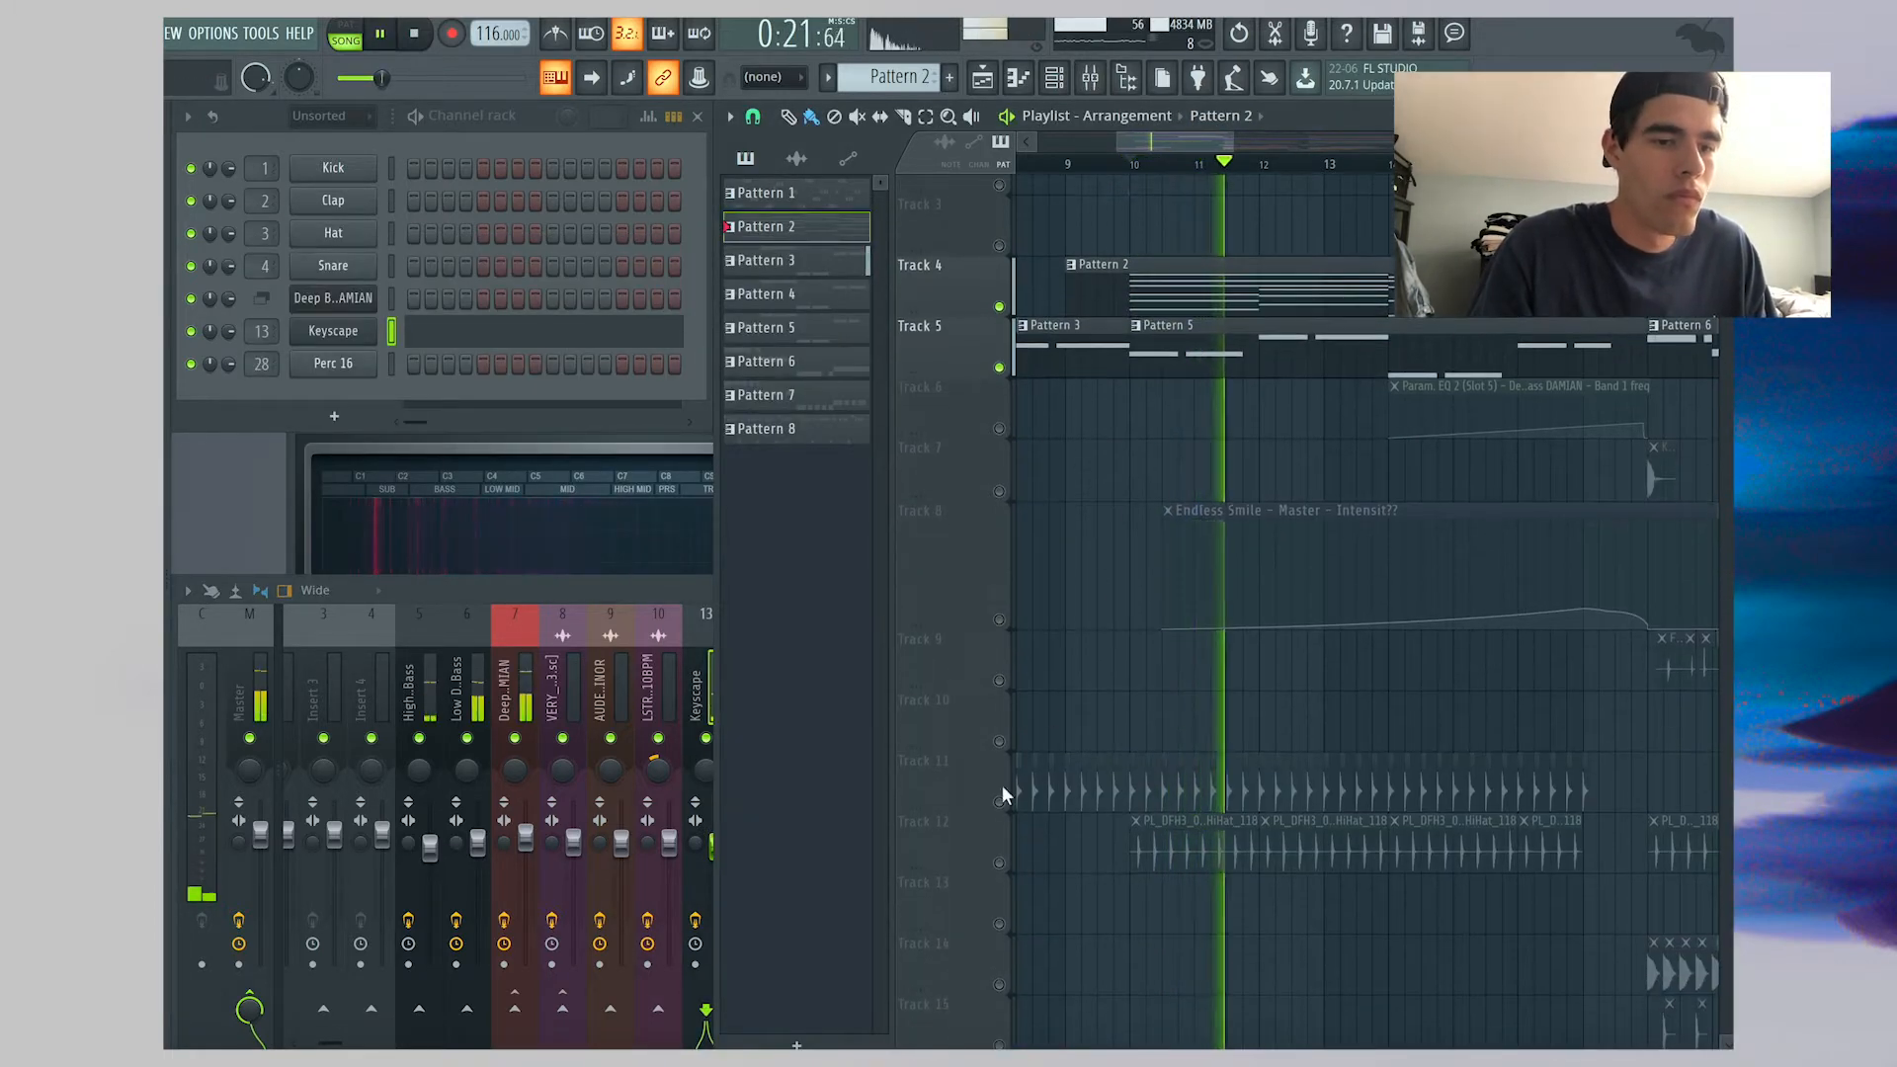
left_click(998, 862)
scroll(1168, 933, "down", 1)
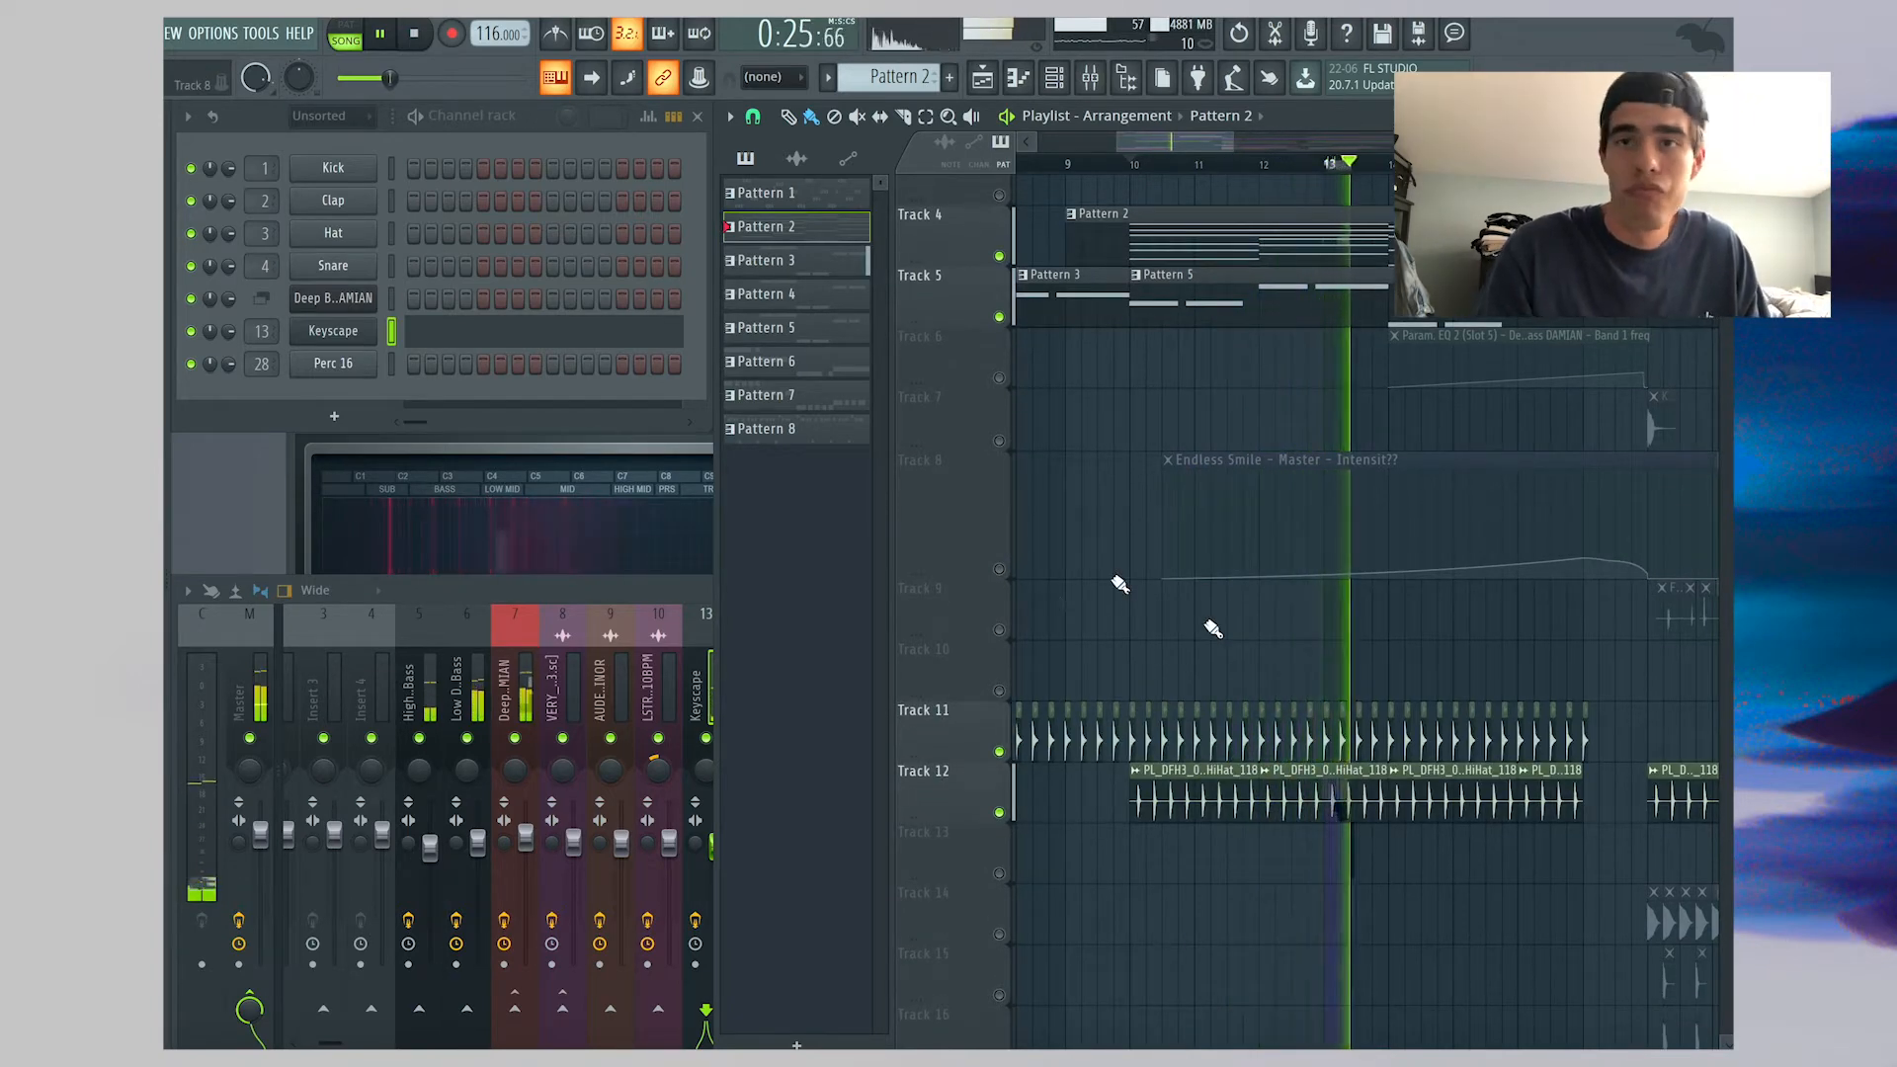
left_click(999, 569)
Move the playback position to bar 18 and enable Tracks 5, 7, 12, 14, 15 and 16
scroll(1121, 381, "up", 3)
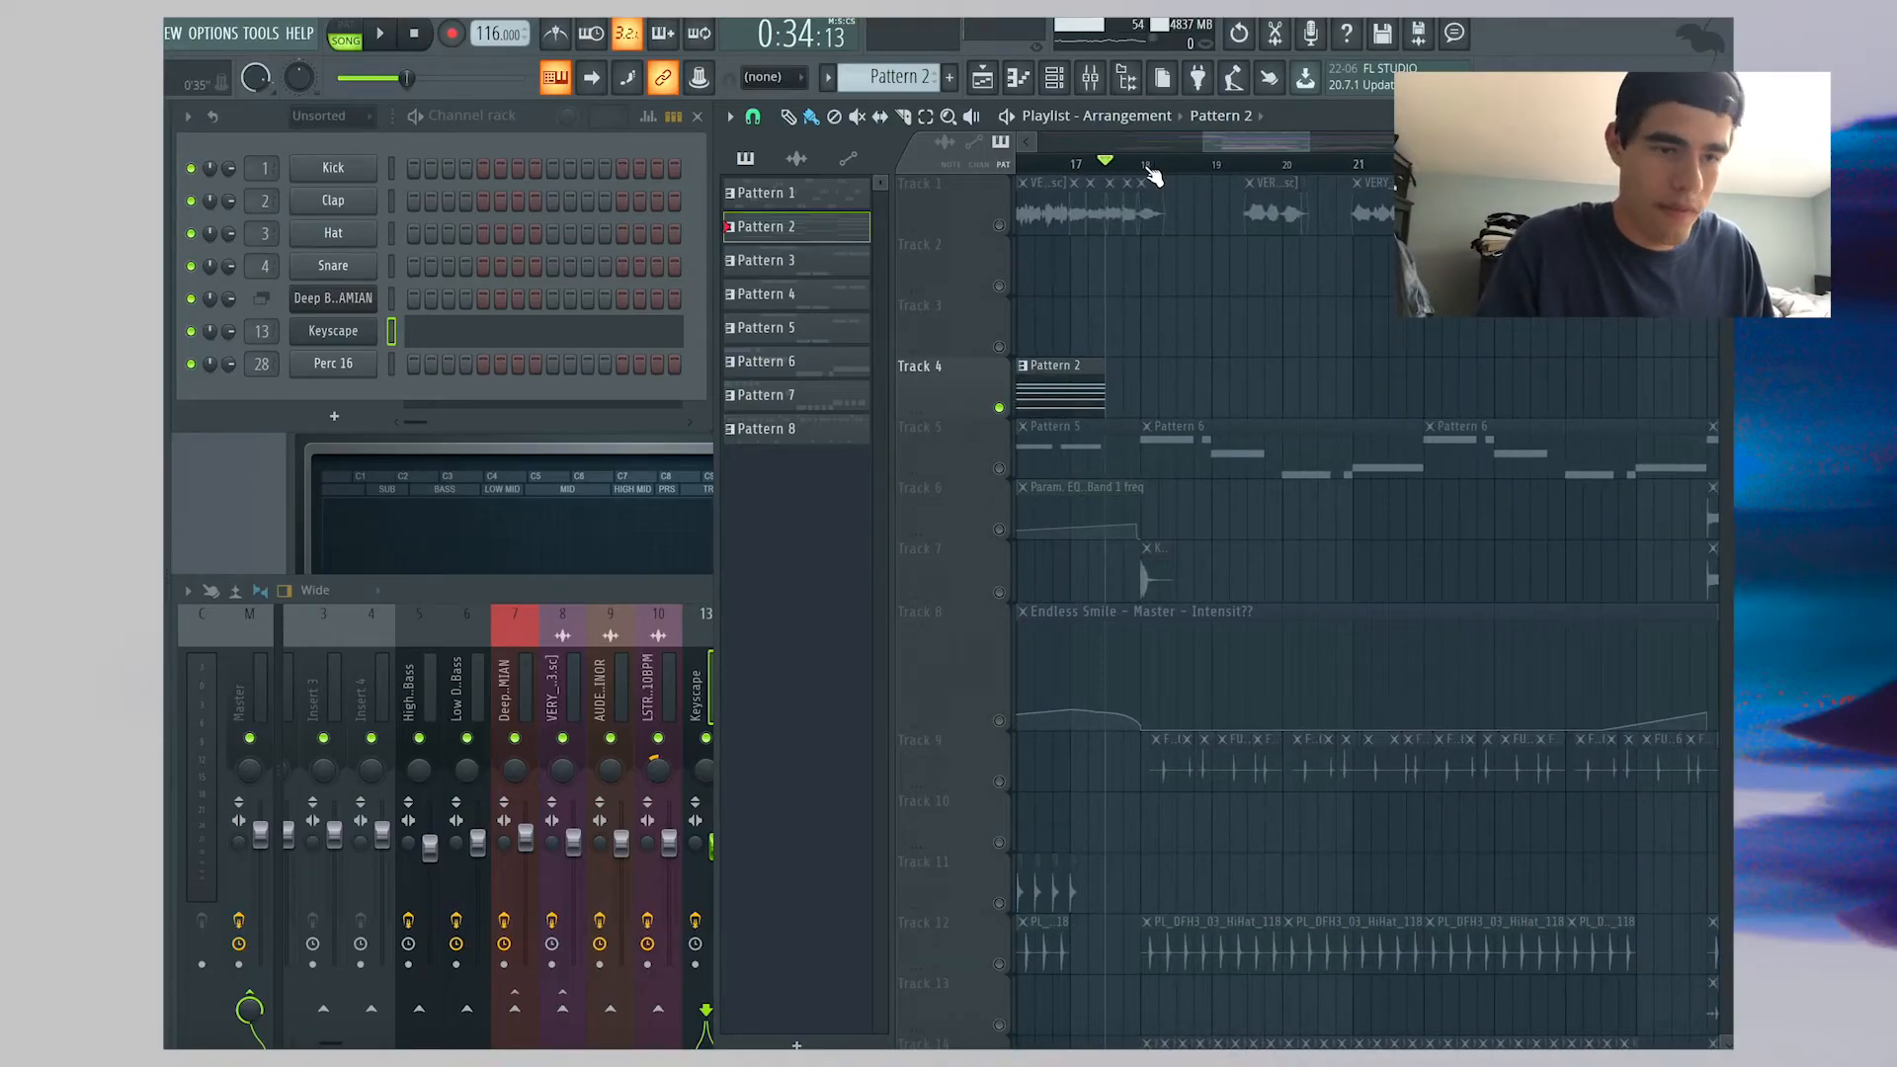
left_click(1145, 166)
scroll(1143, 168, "down", 2)
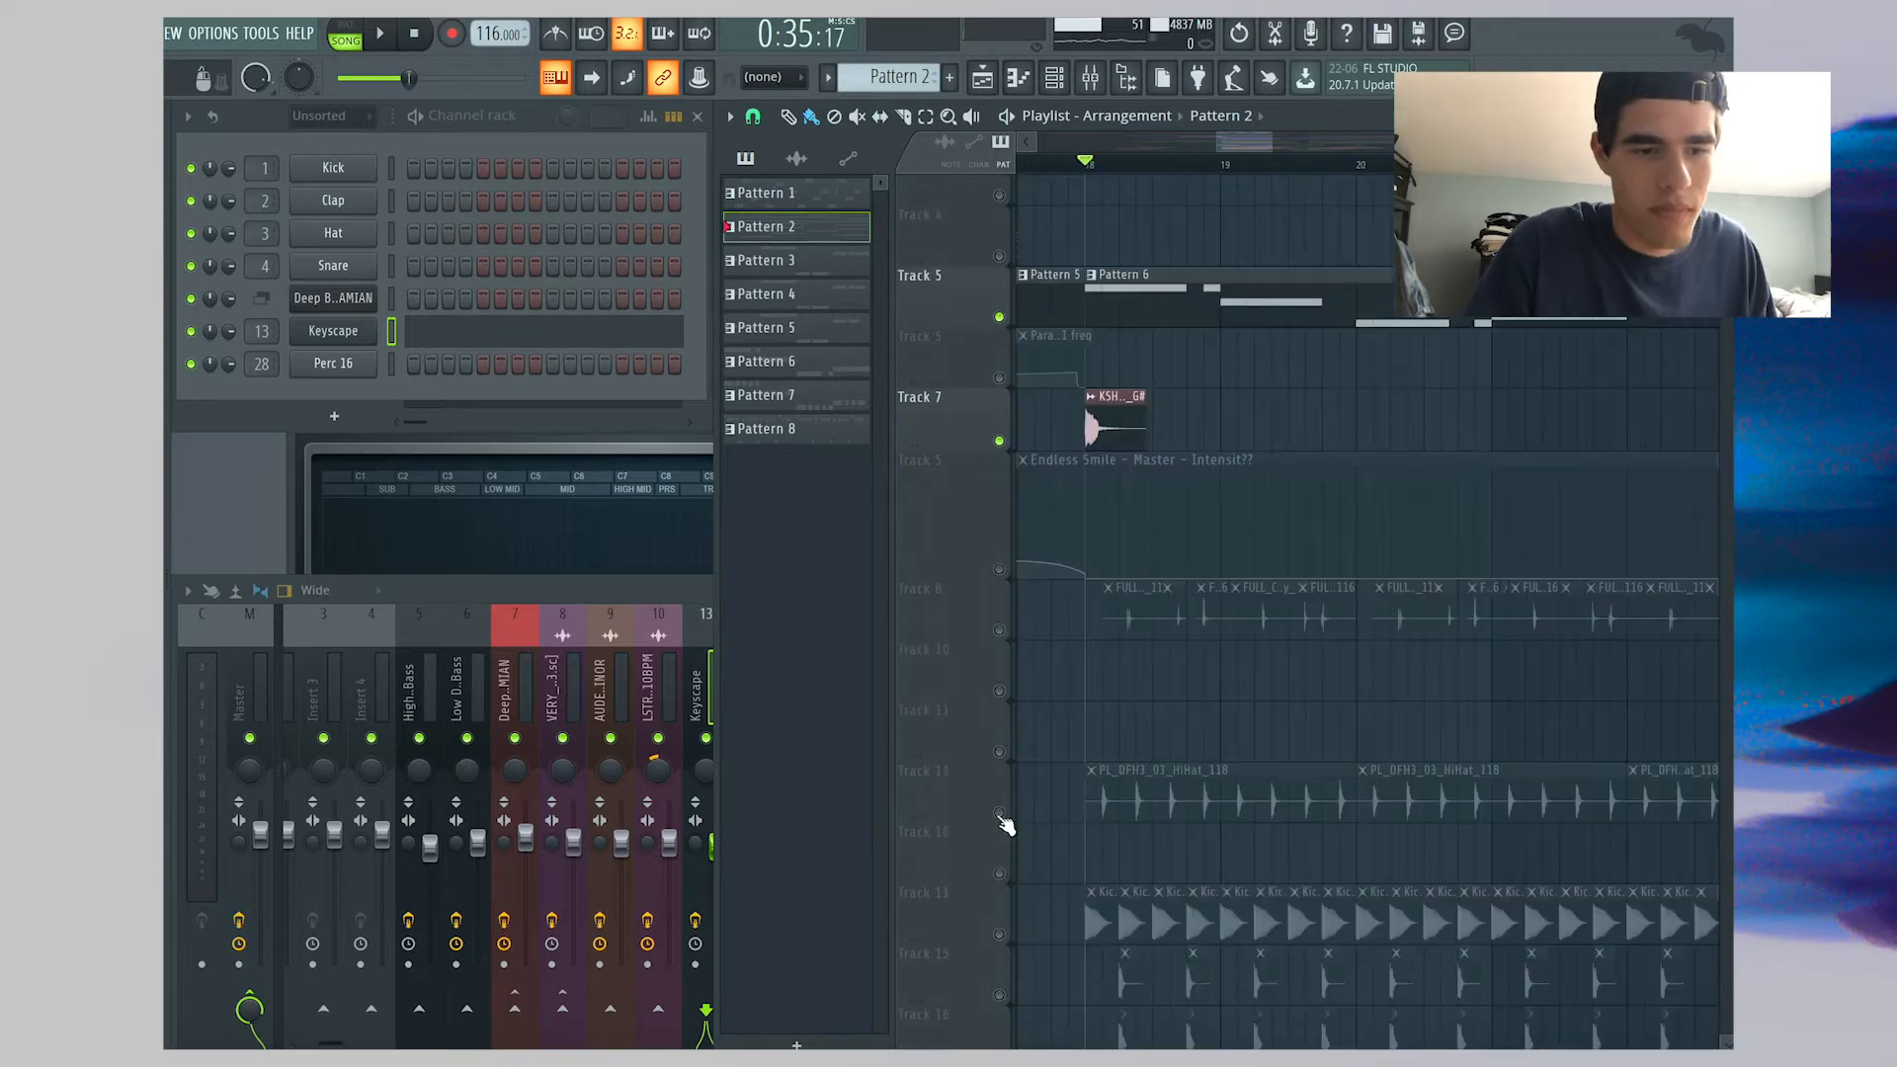
left_click(998, 812)
left_click(1000, 934)
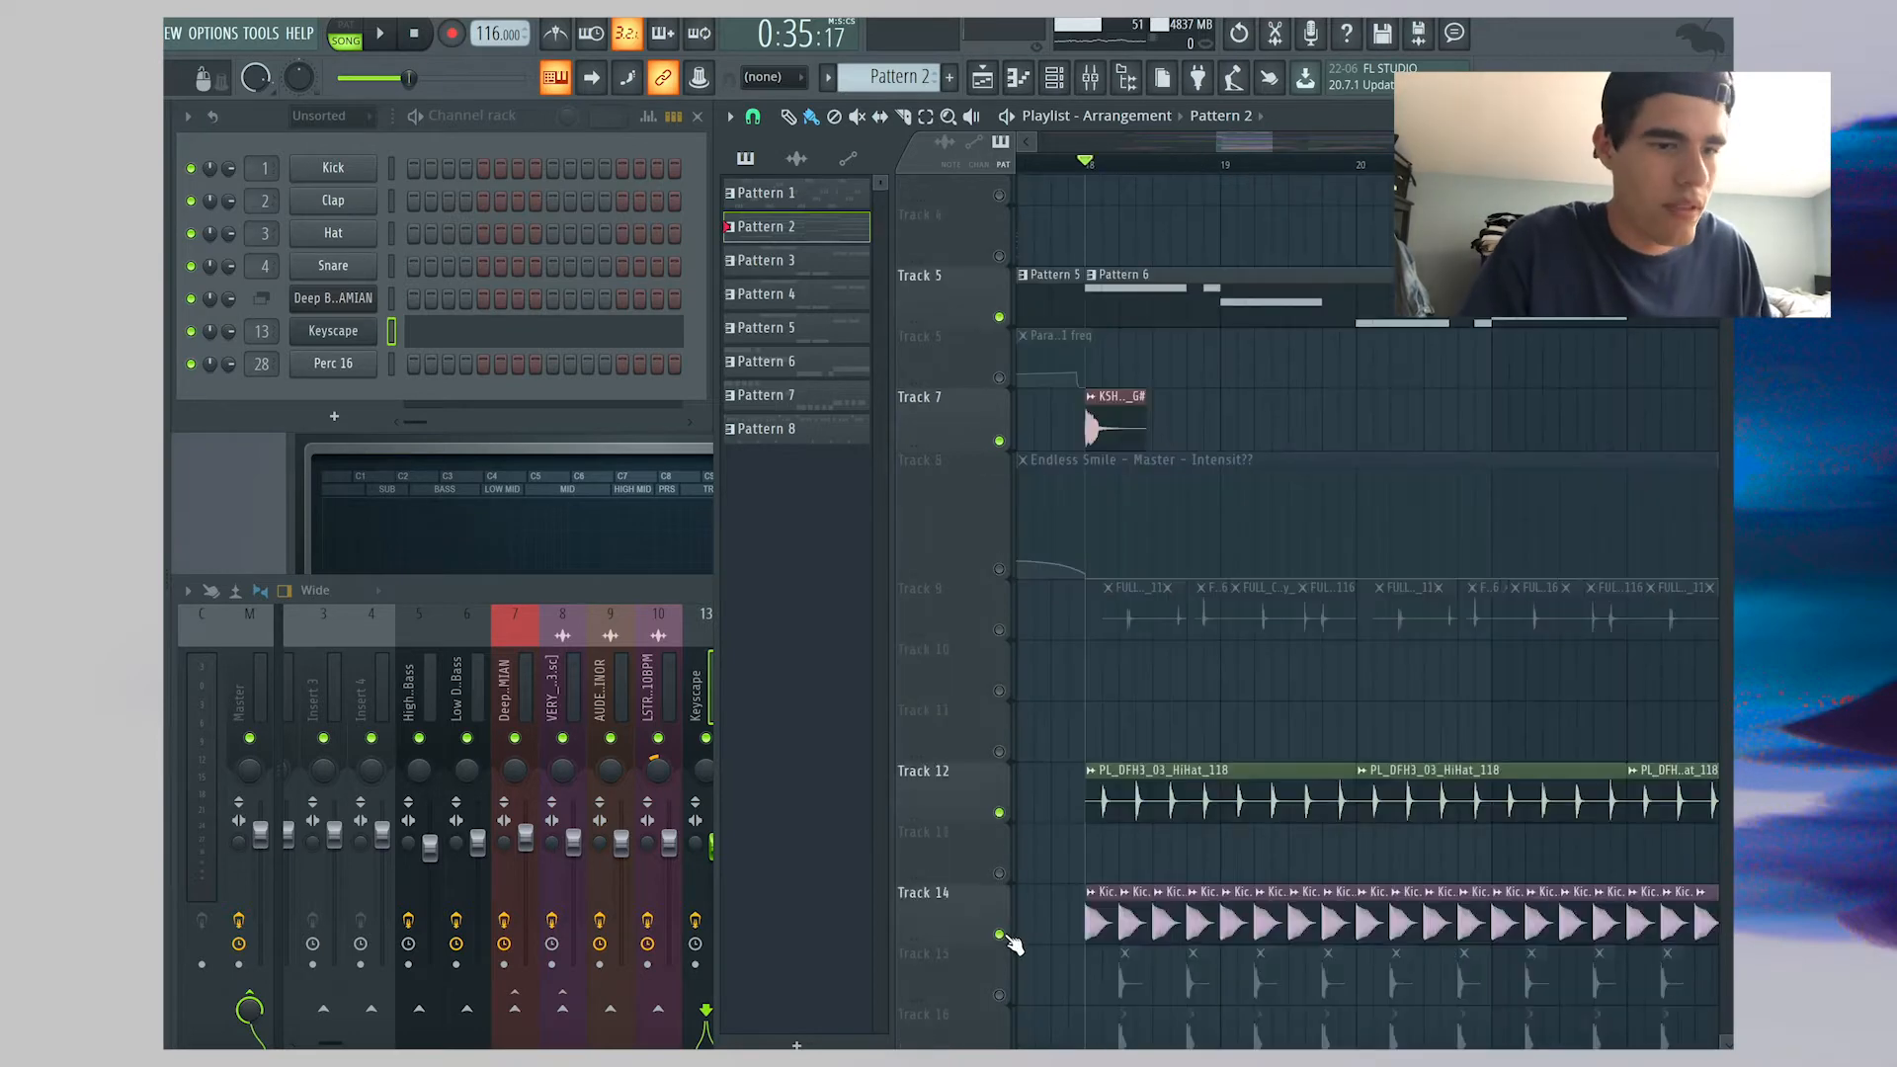
scroll(1059, 889, "down", 5)
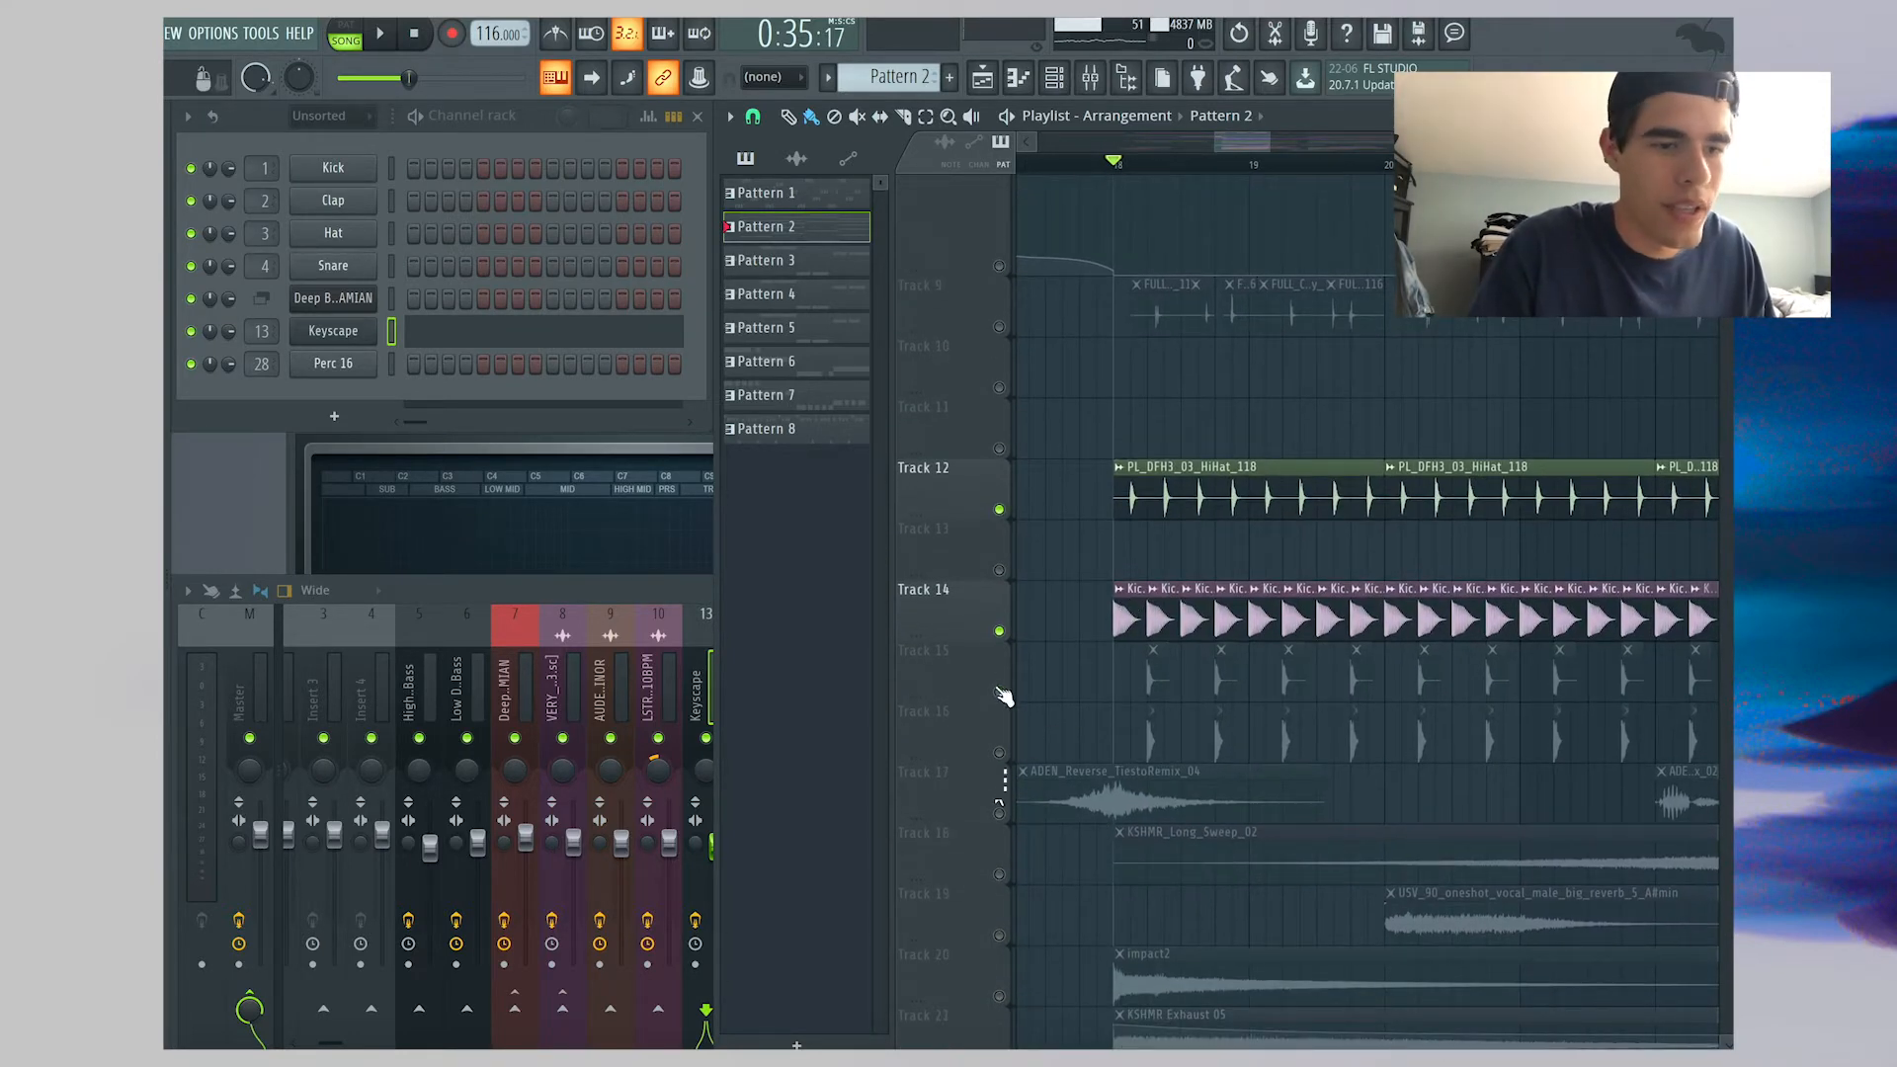
scroll(1072, 781, "down", 2)
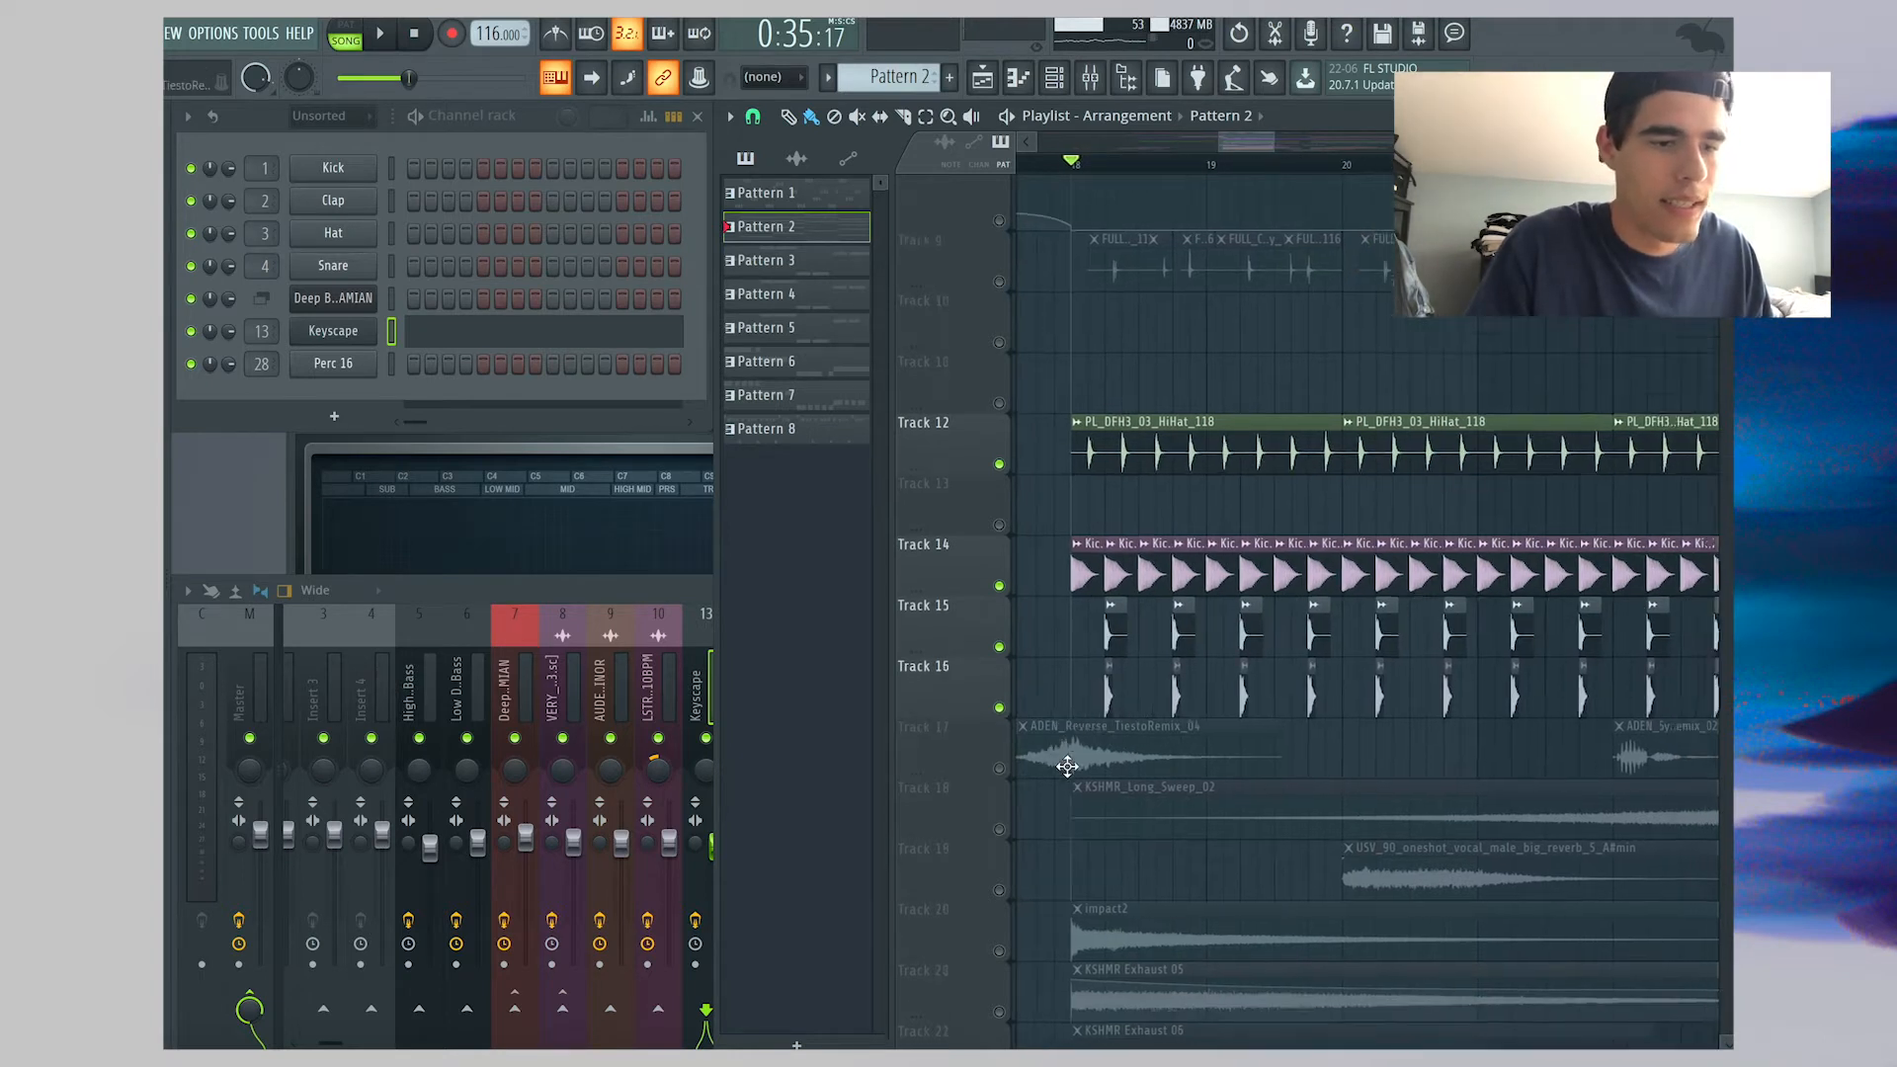
Unmute the impact2 and KSHMR Exhaust clips on Tracks 20, 21 and 22 and play the section from bar 18
left_click(1000, 895)
left_click(999, 954)
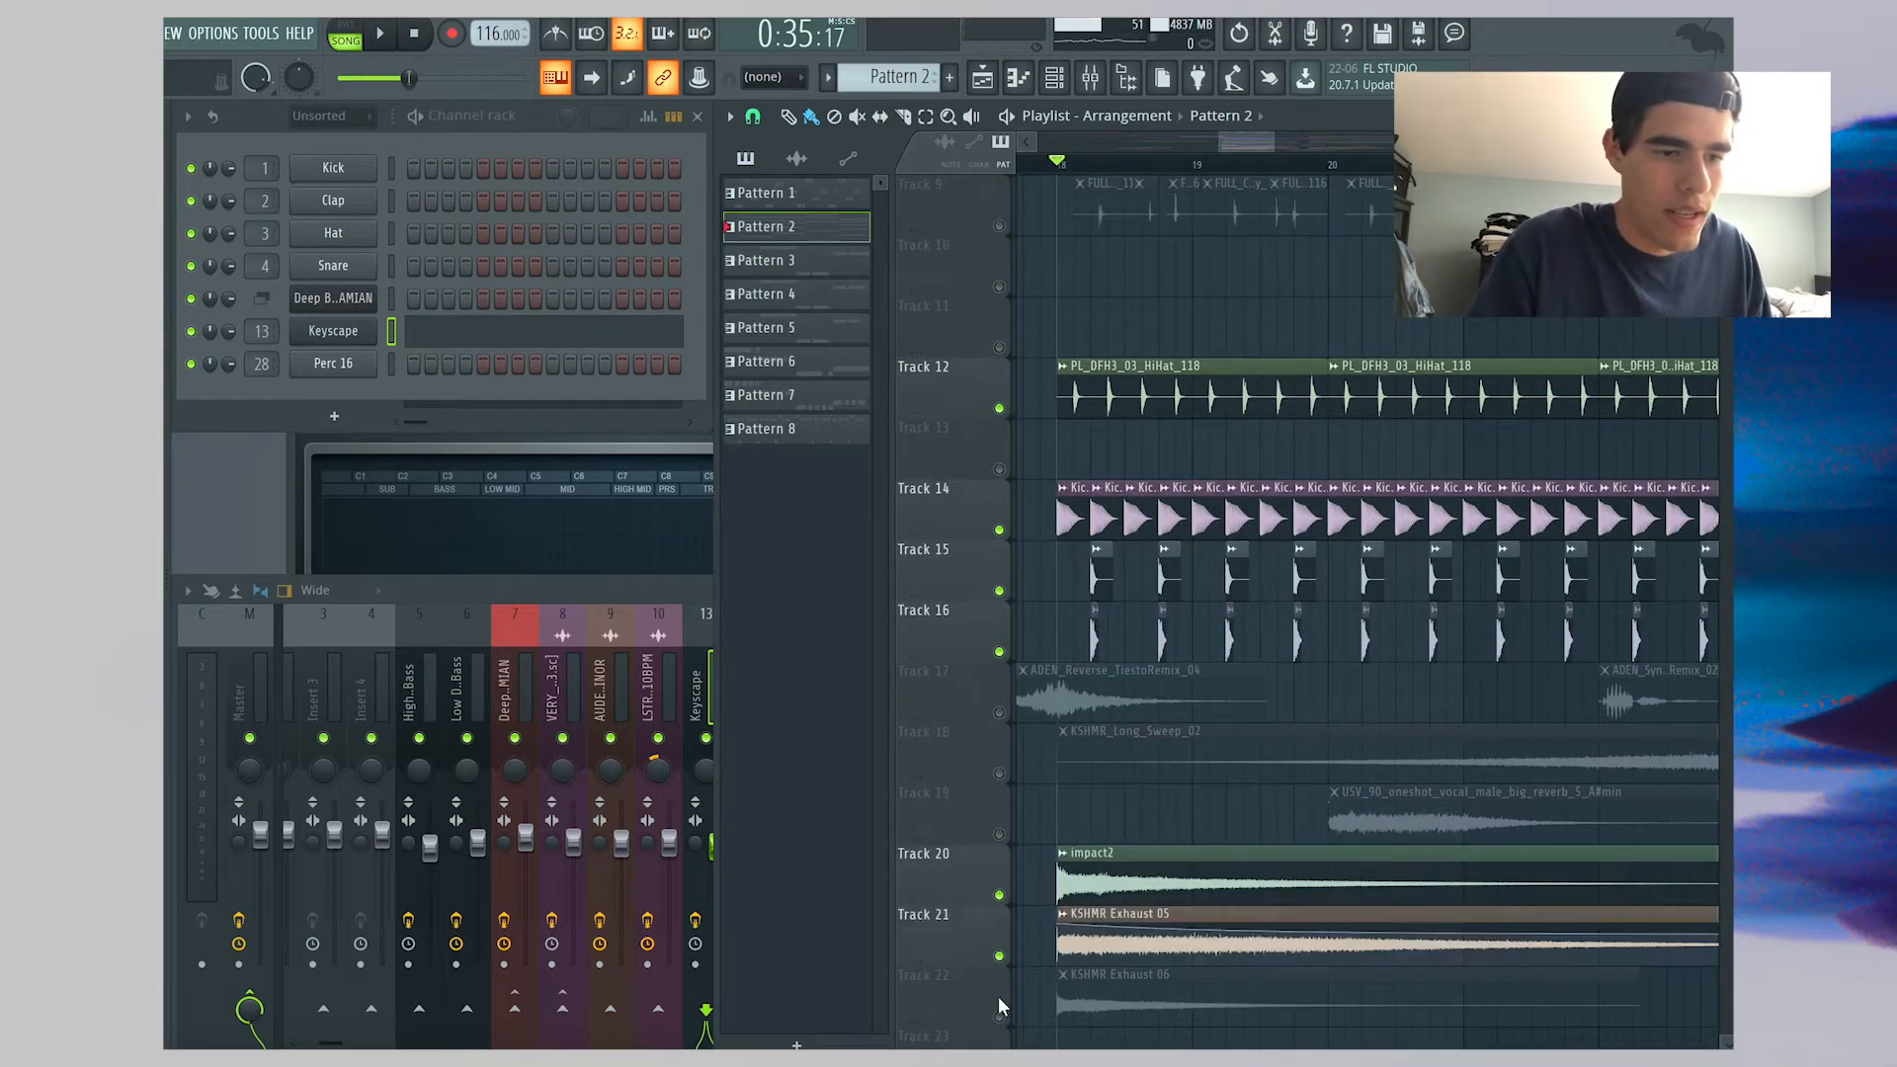
left_click(999, 1017)
key("space")
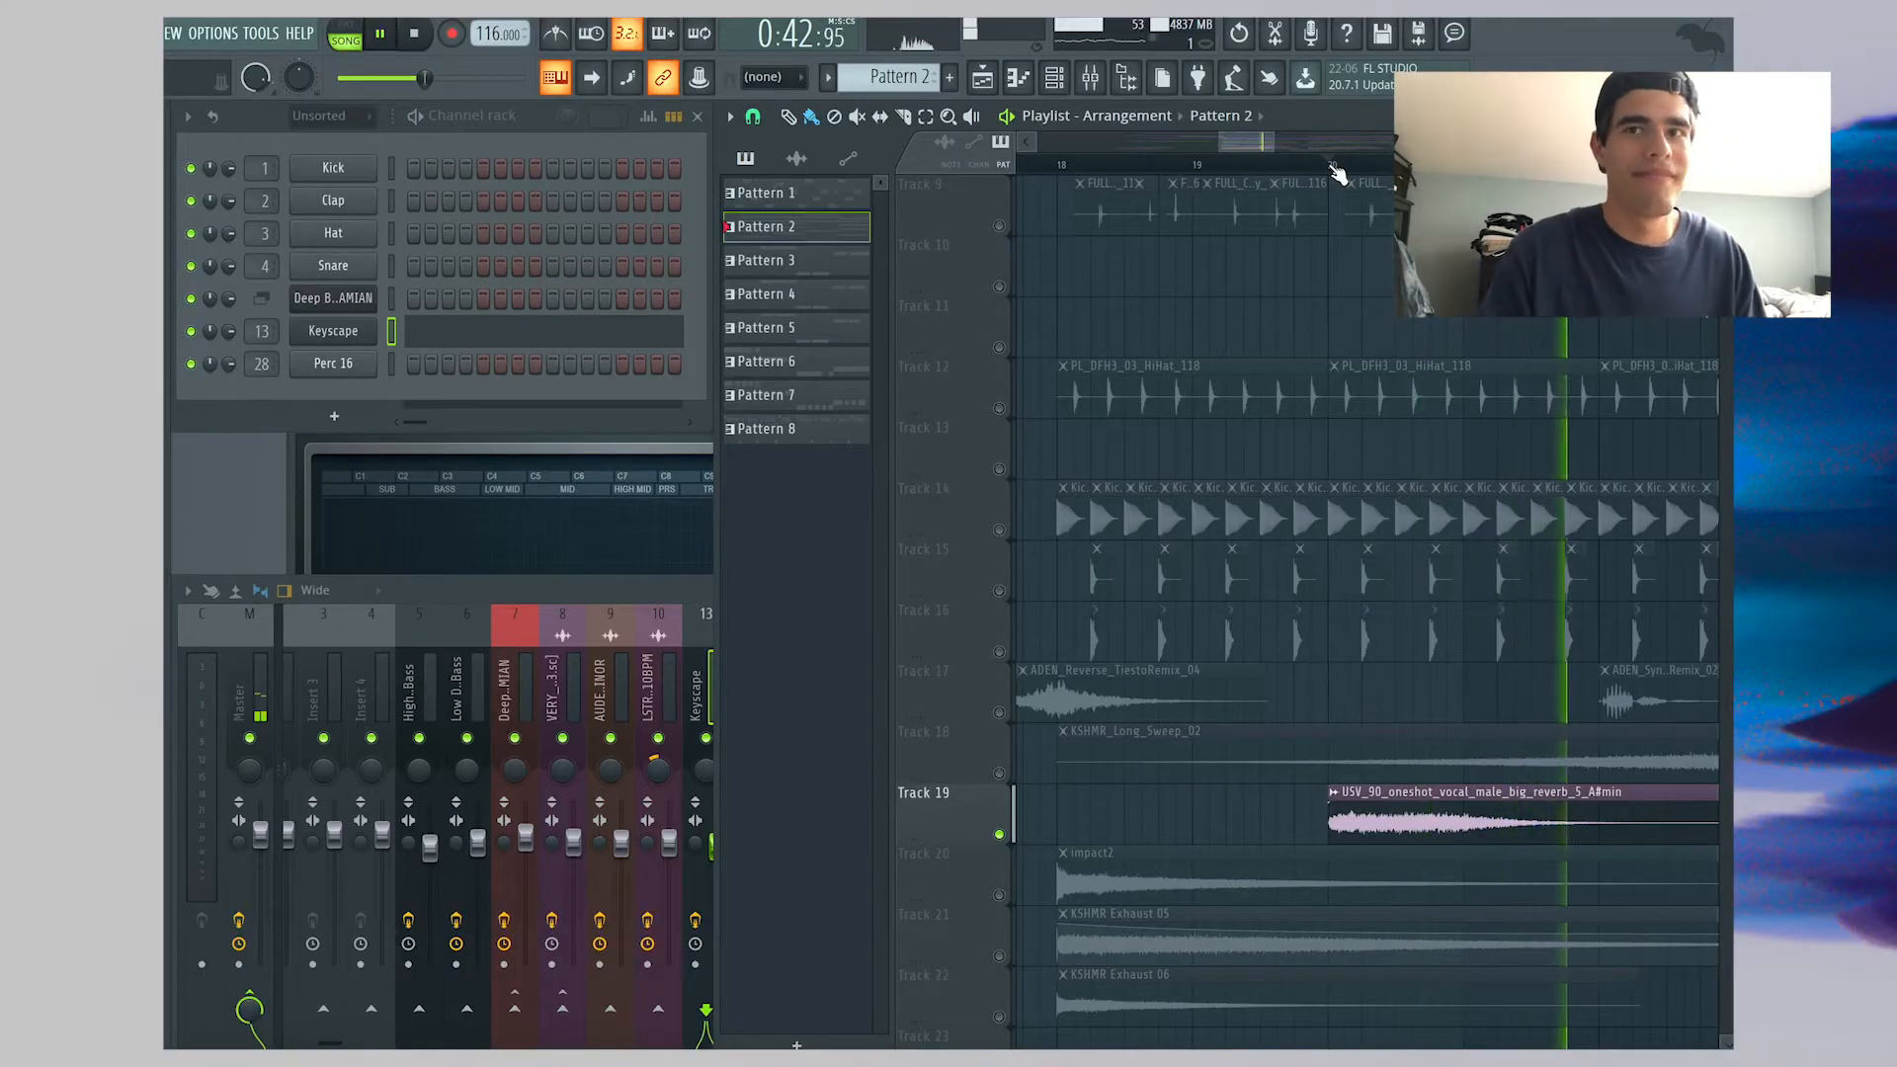
Stop playback, solo the clap loop on Track 9 and return the playback position to bar 18
key("space")
scroll(1280, 391, "up", 6)
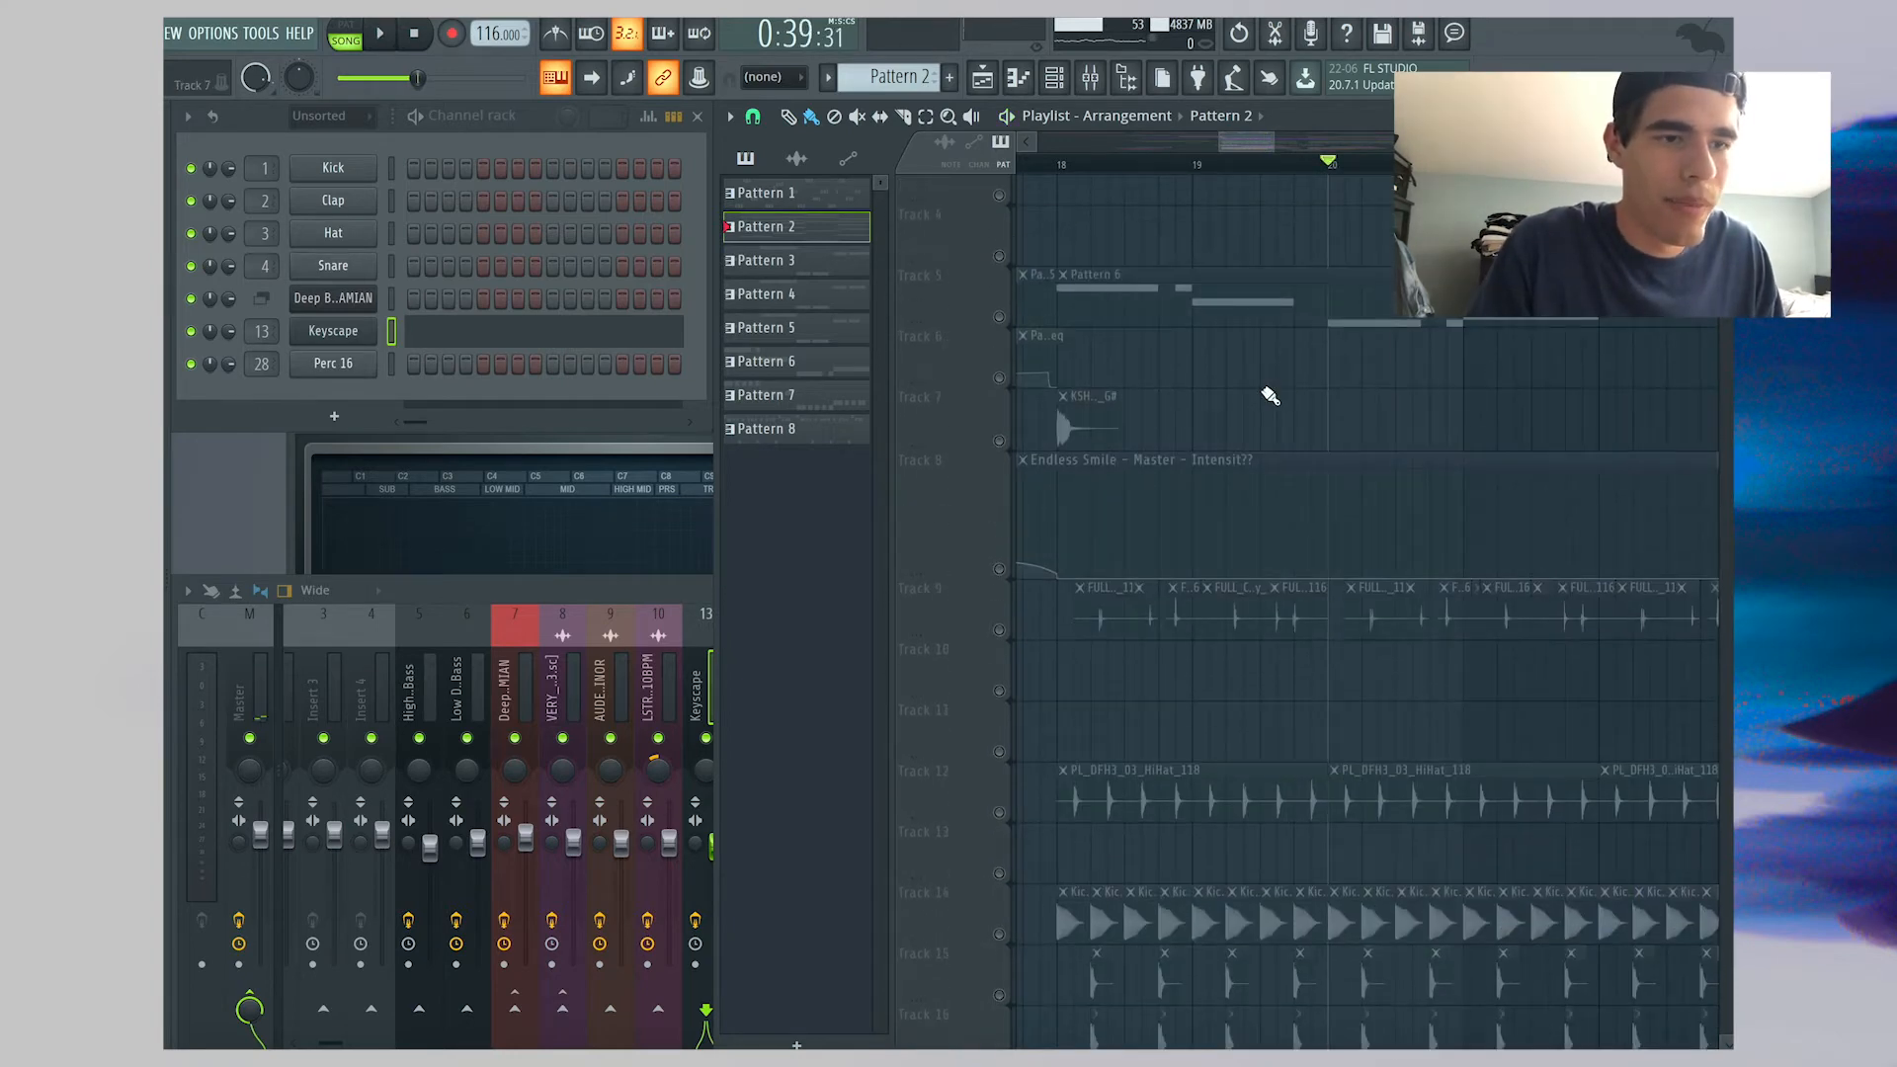
scroll(1172, 168, "down", 2)
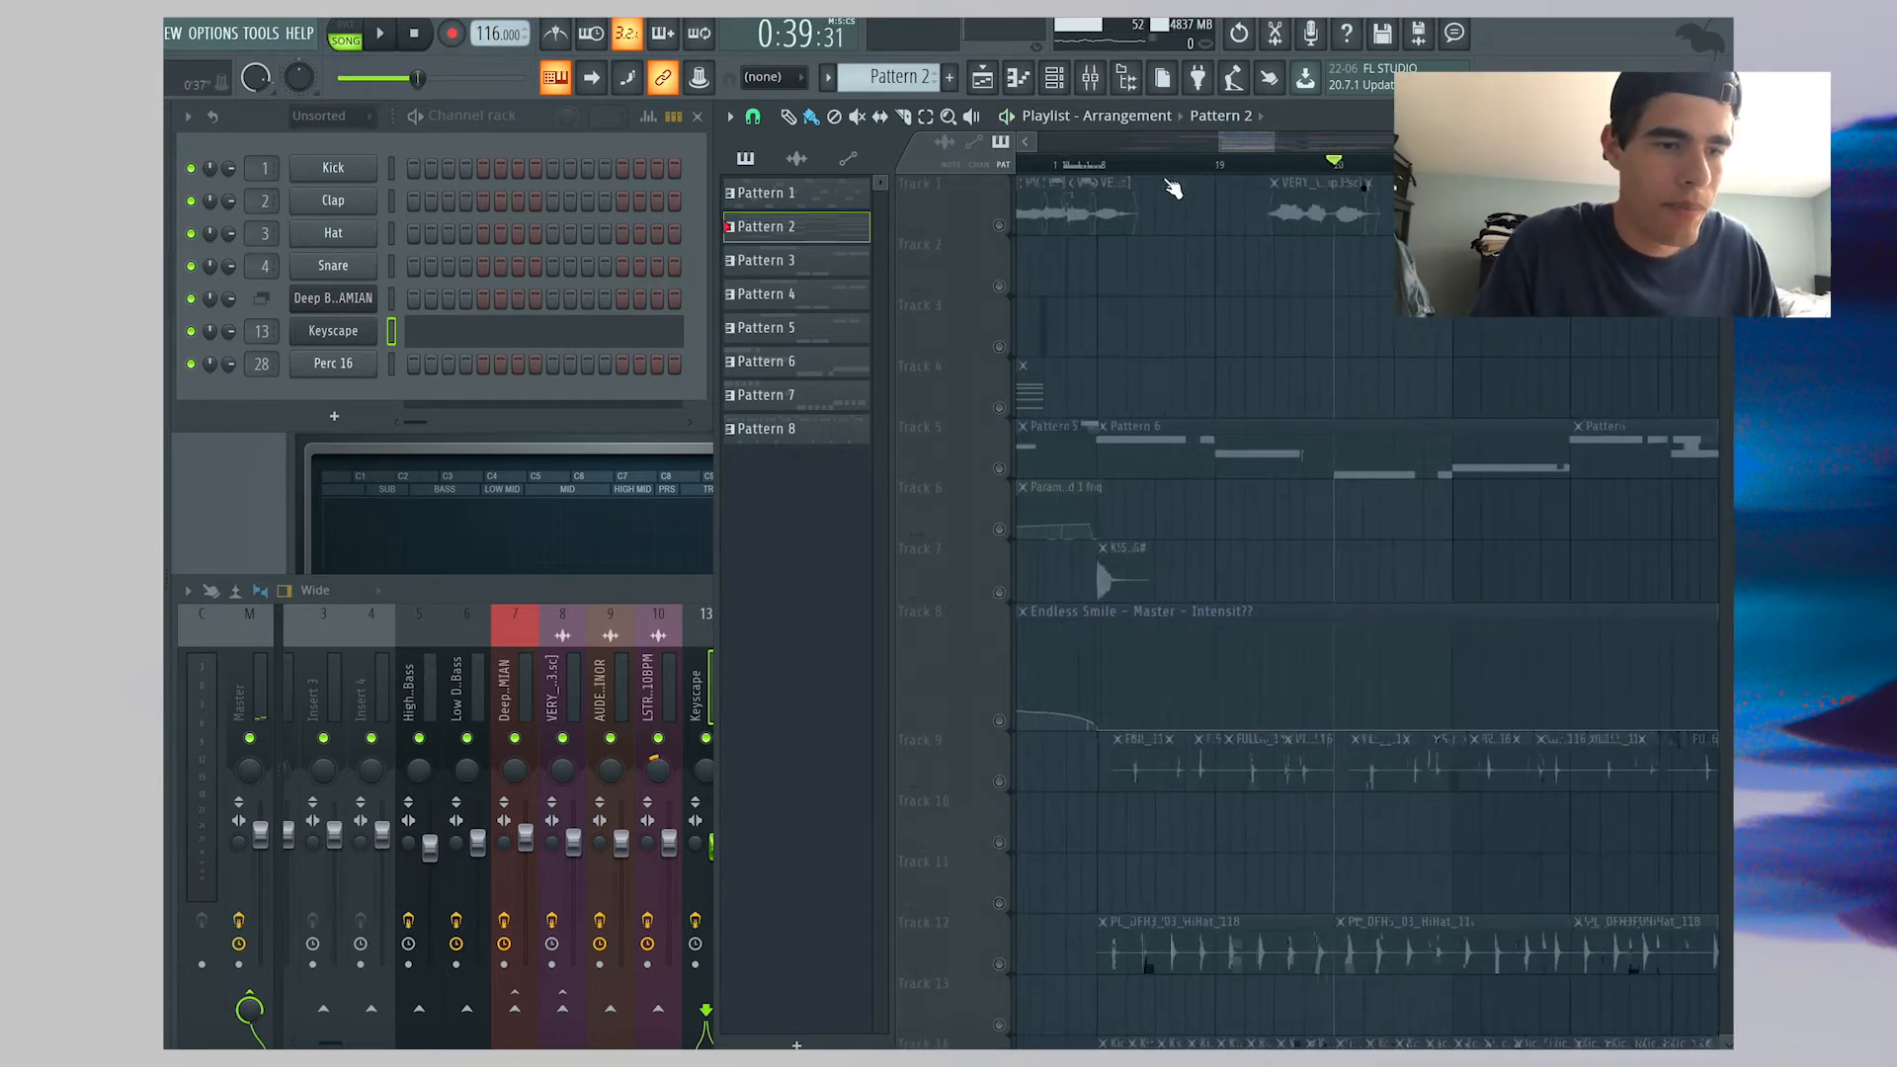
left_click(999, 783)
left_click(1108, 170)
Unmute the kick on Track 14 alongside the Track 9 clap loop
scroll(1112, 174, "up", 4)
scroll(1185, 441, "down", 5)
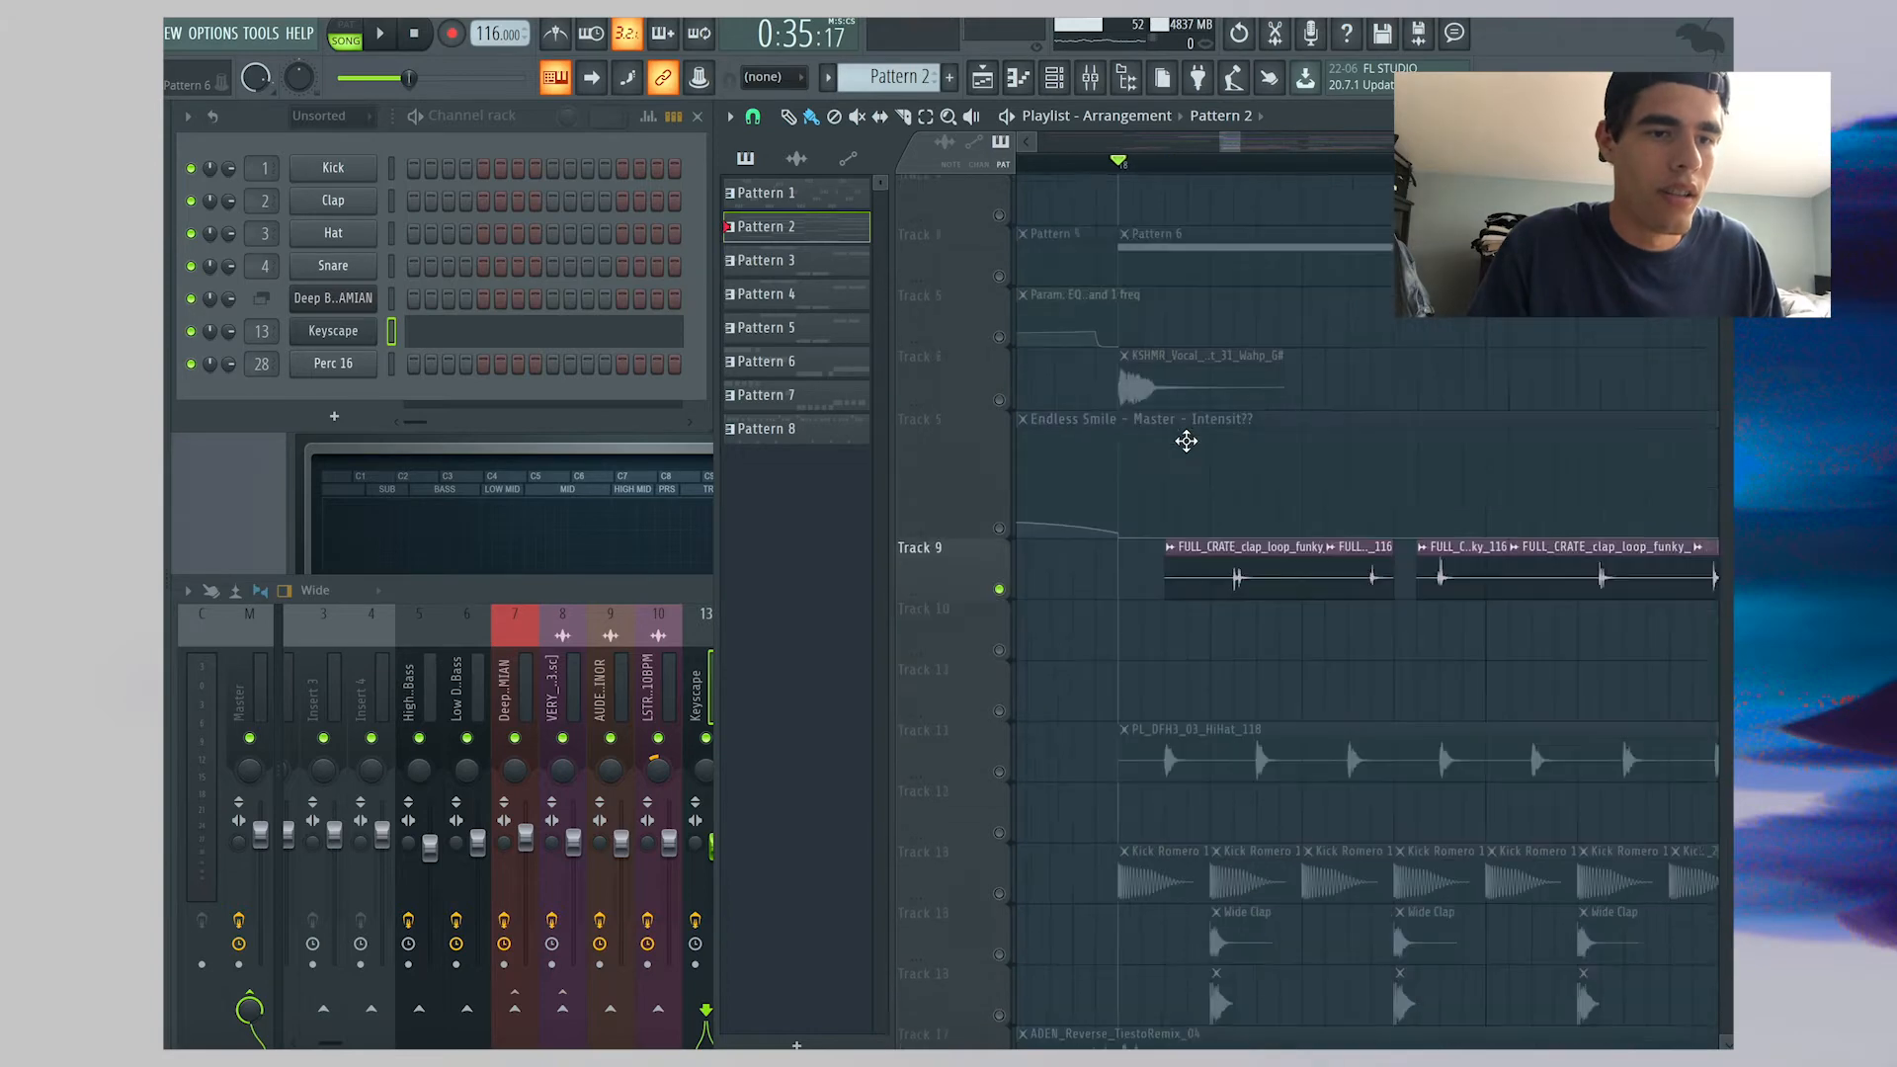
scroll(1154, 166, "down", 2)
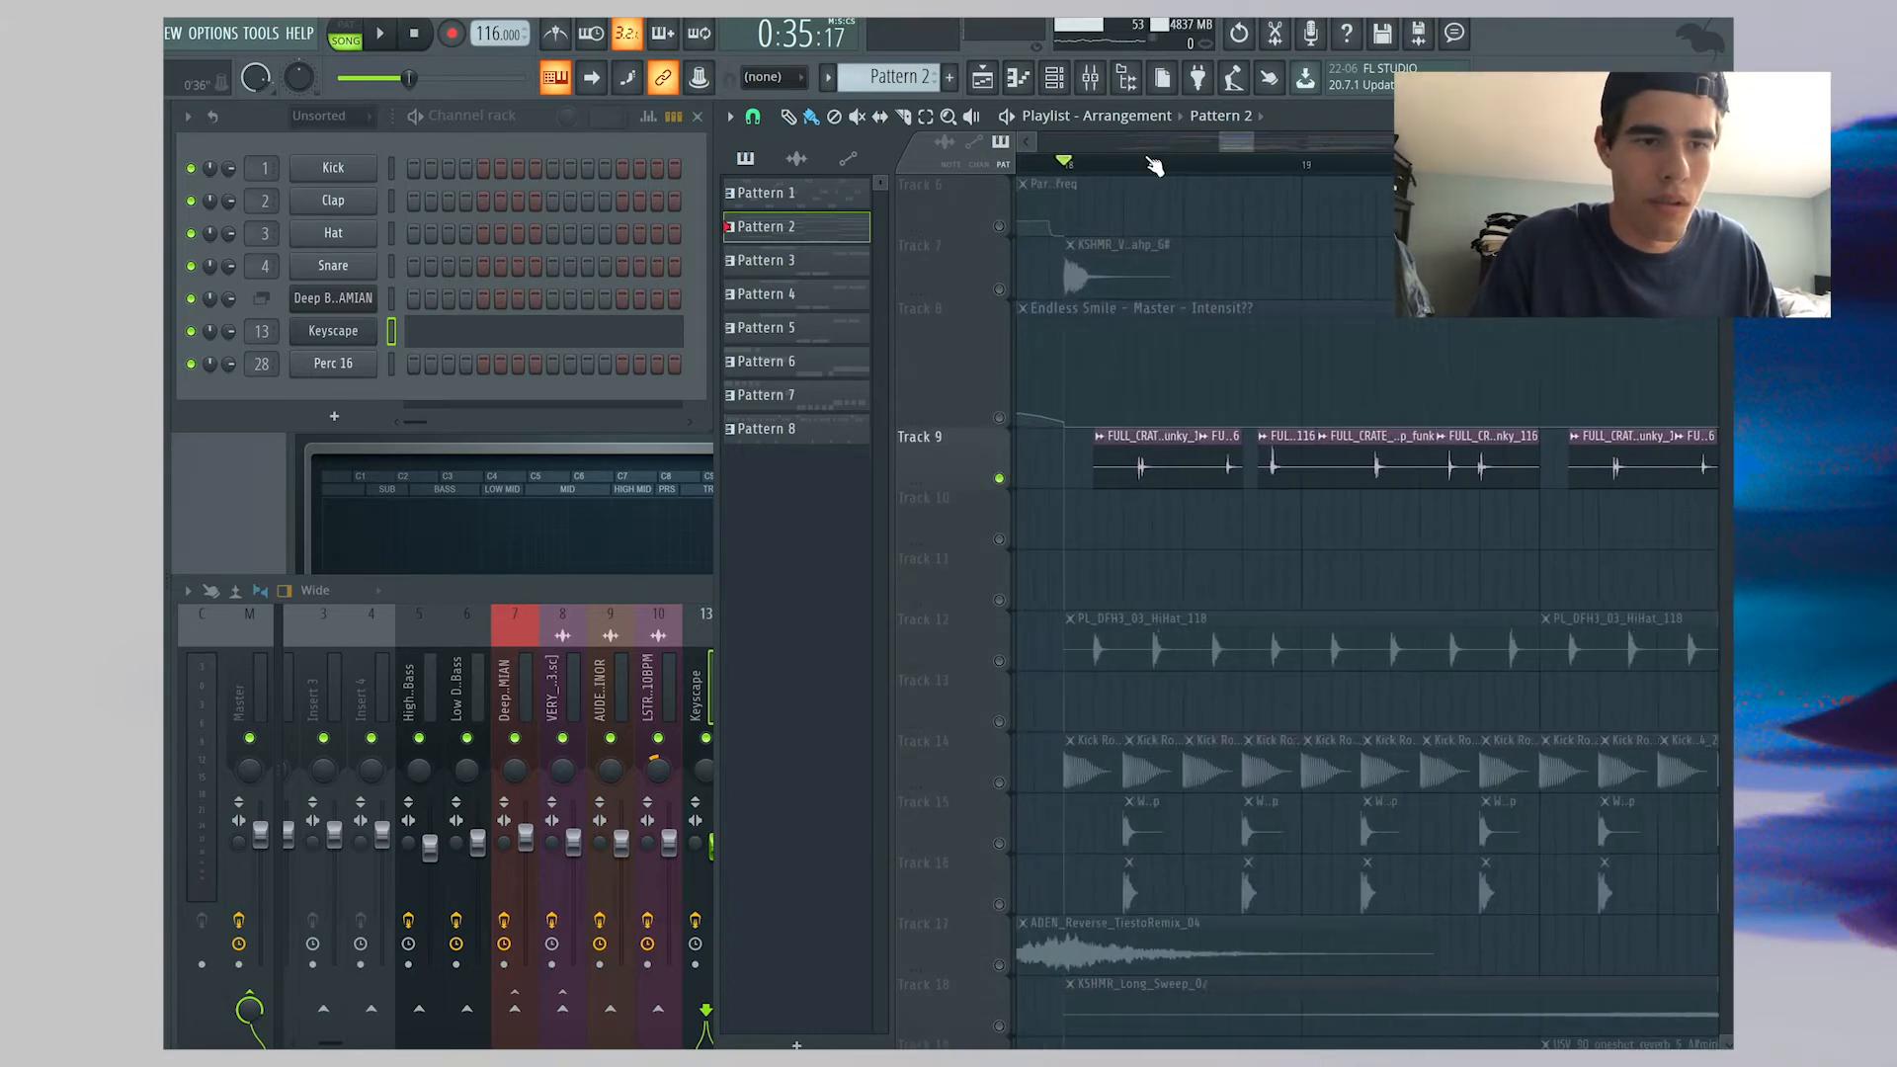
scroll(1149, 568, "down", 1)
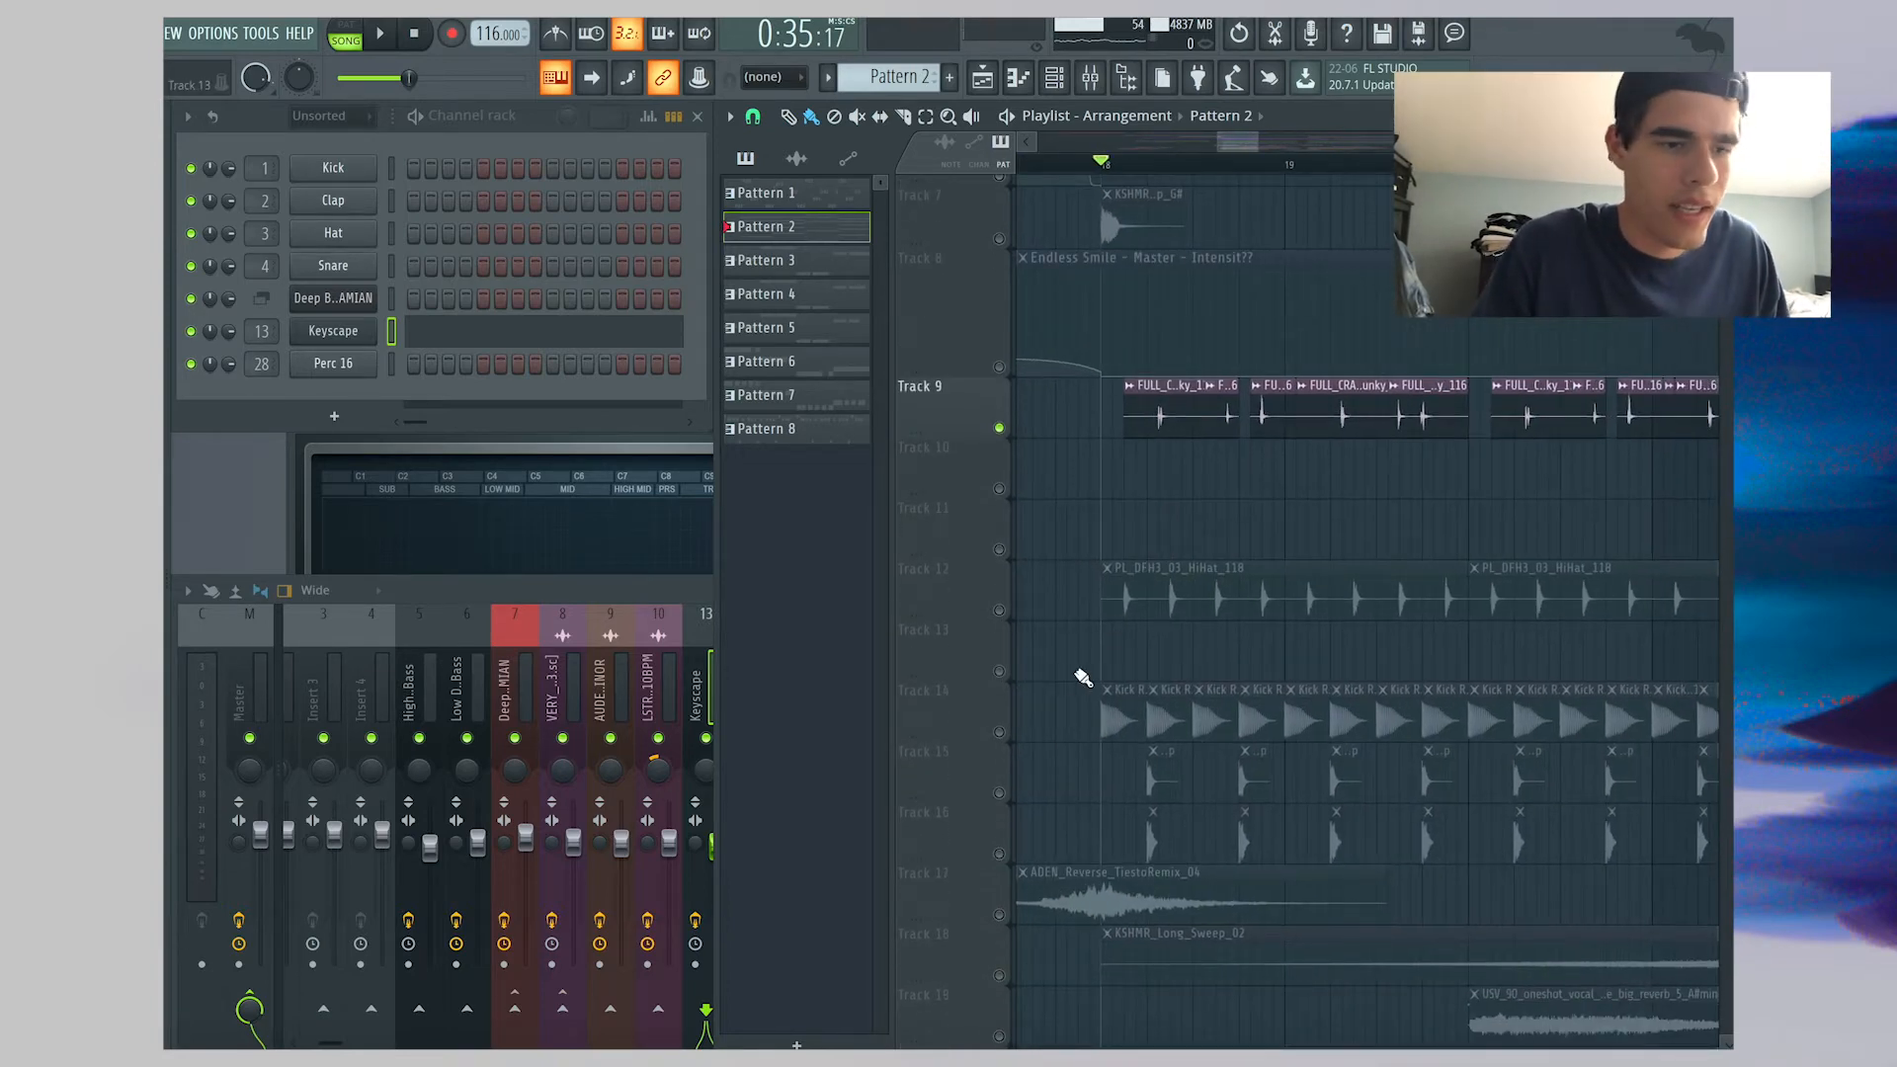
left_click(999, 733)
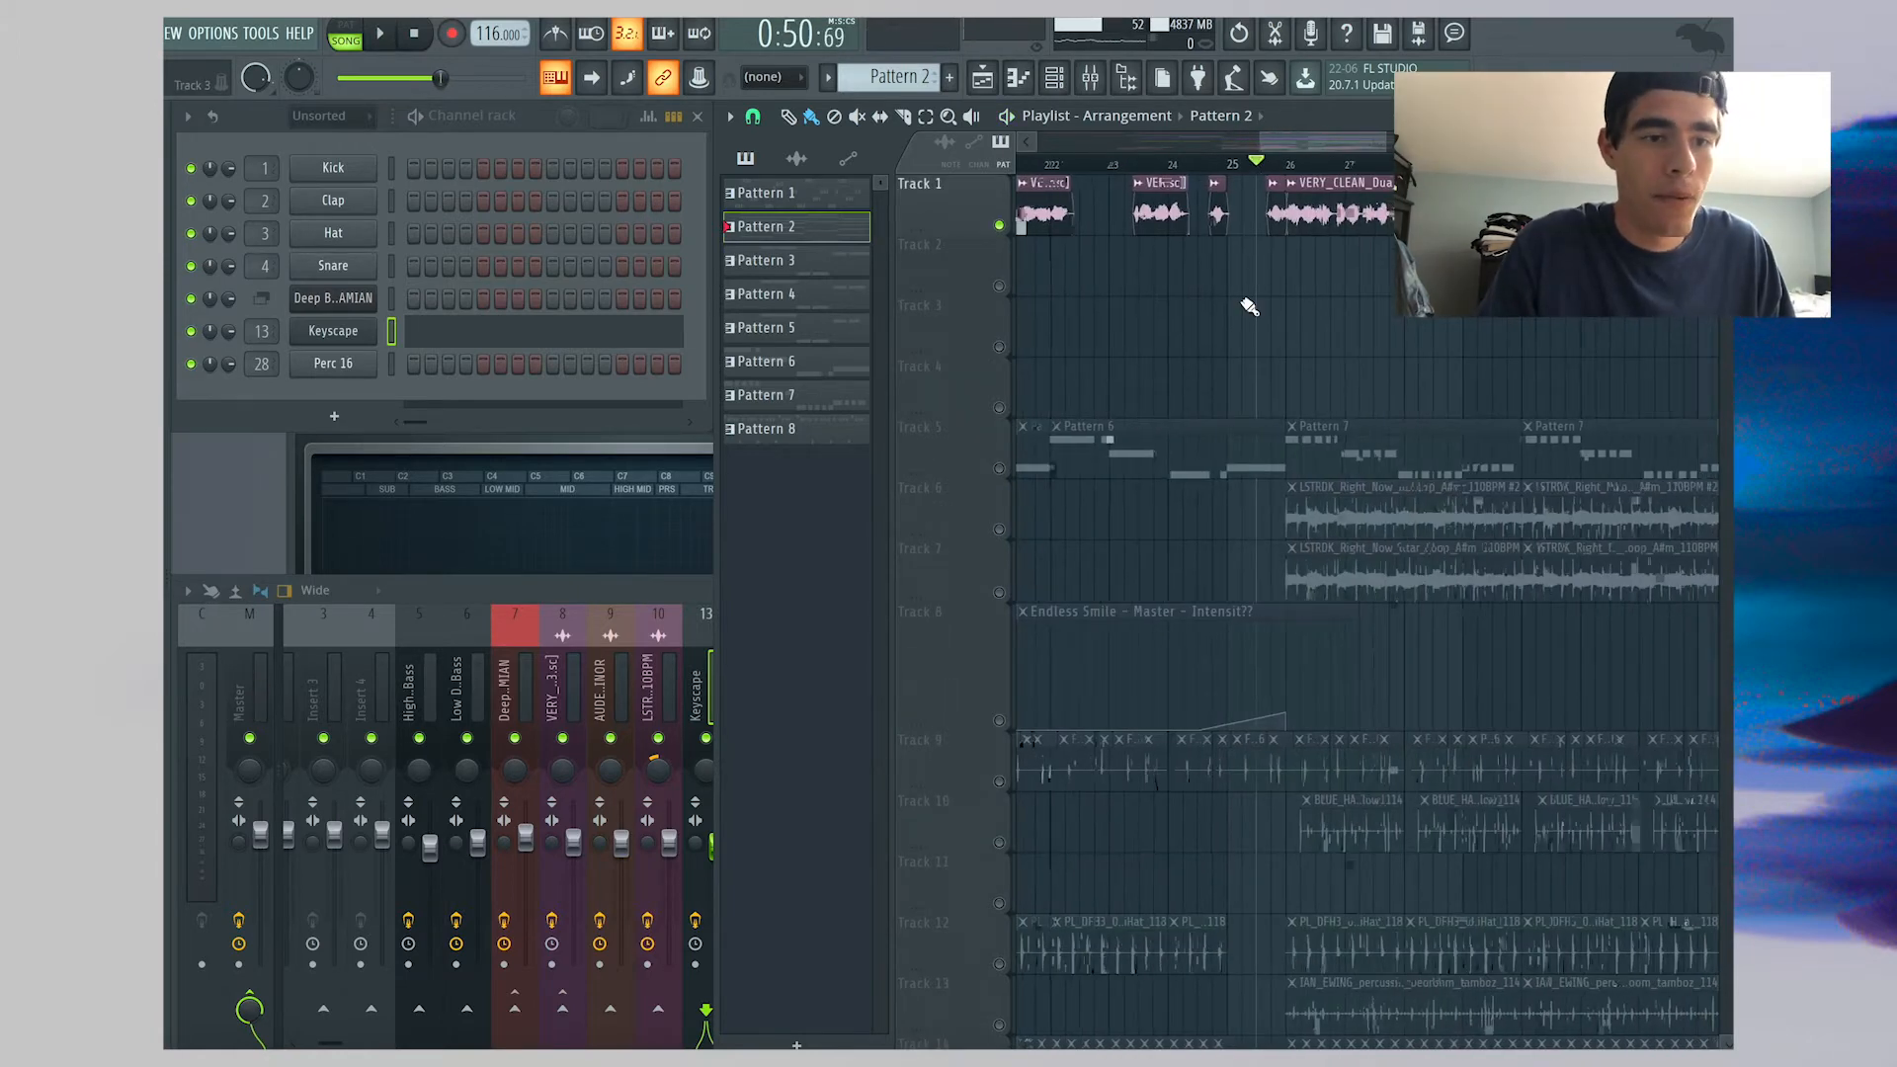
Solo Track 5 and set the playback position to bar 26, where Pattern 7 starts
scroll(1245, 311, "down", 2)
scroll(1153, 273, "up", 2)
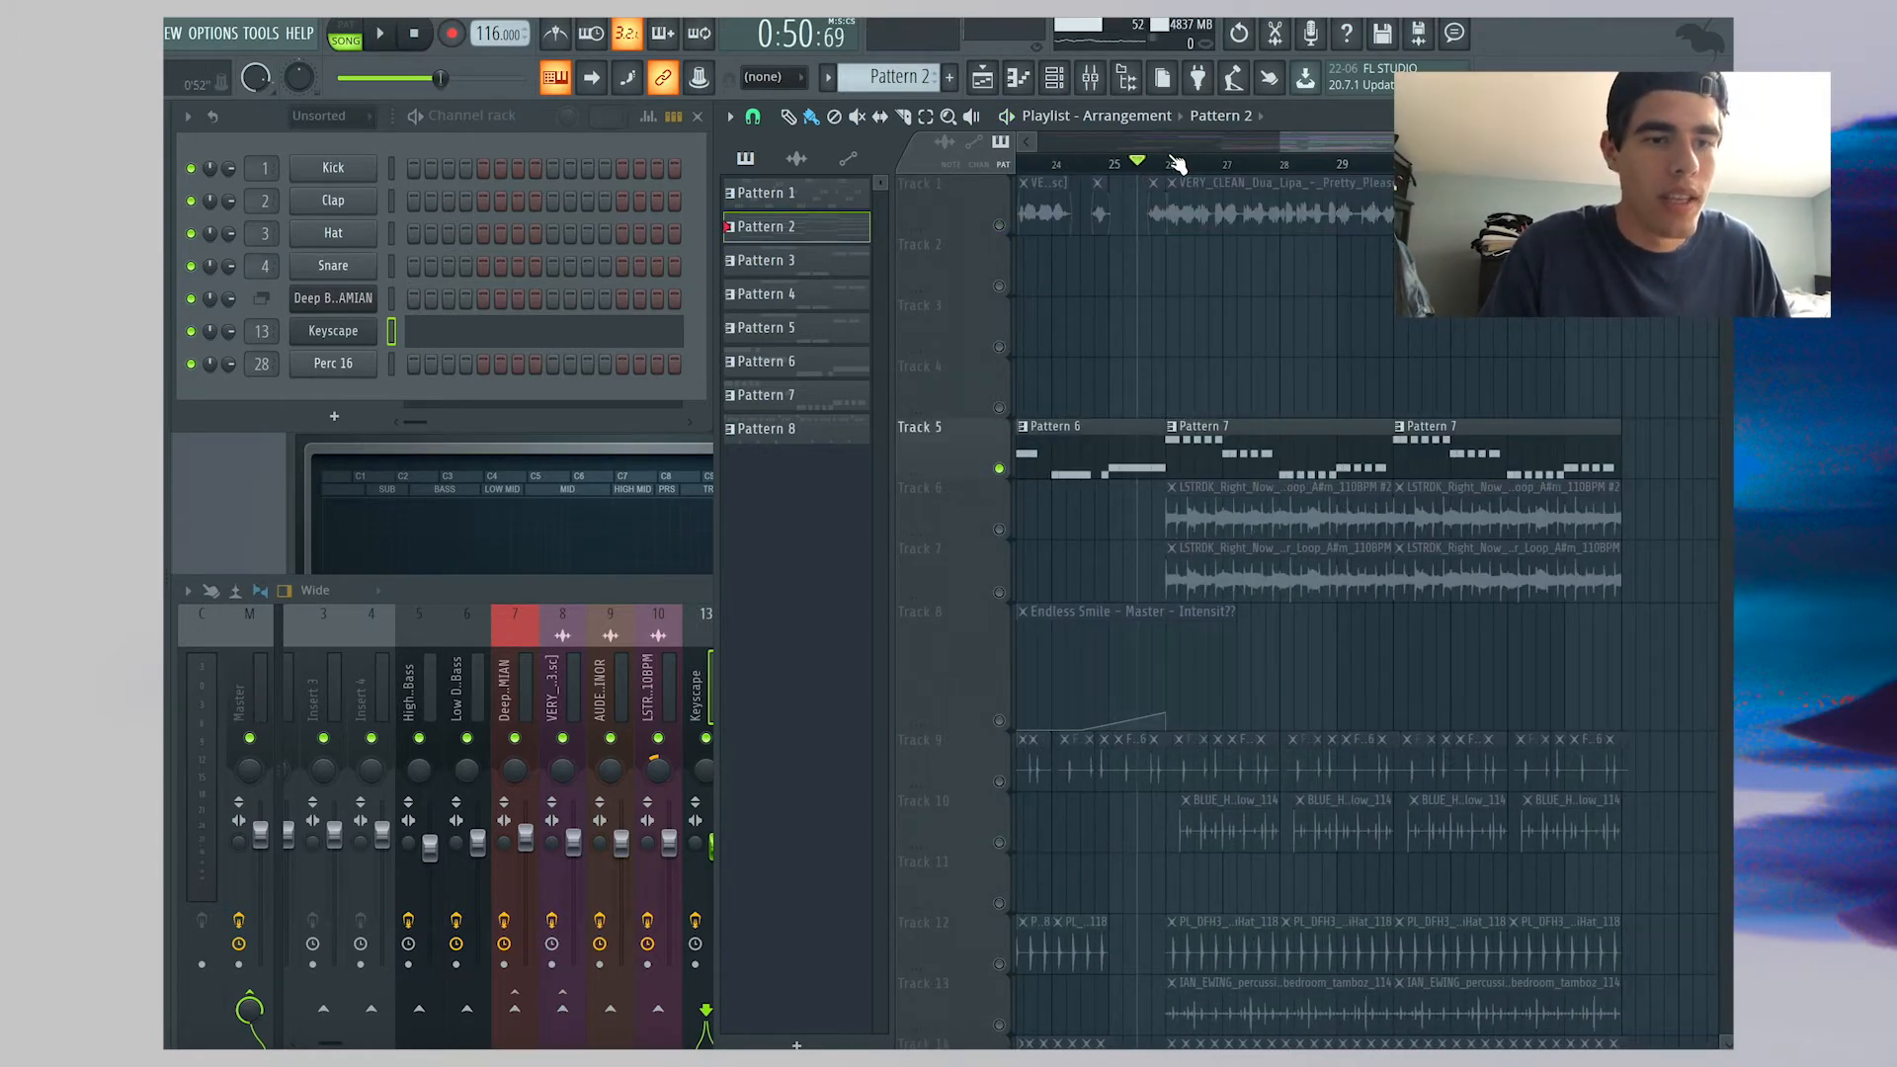
scroll(1209, 402, "right", 1)
scroll(1209, 402, "down", 1)
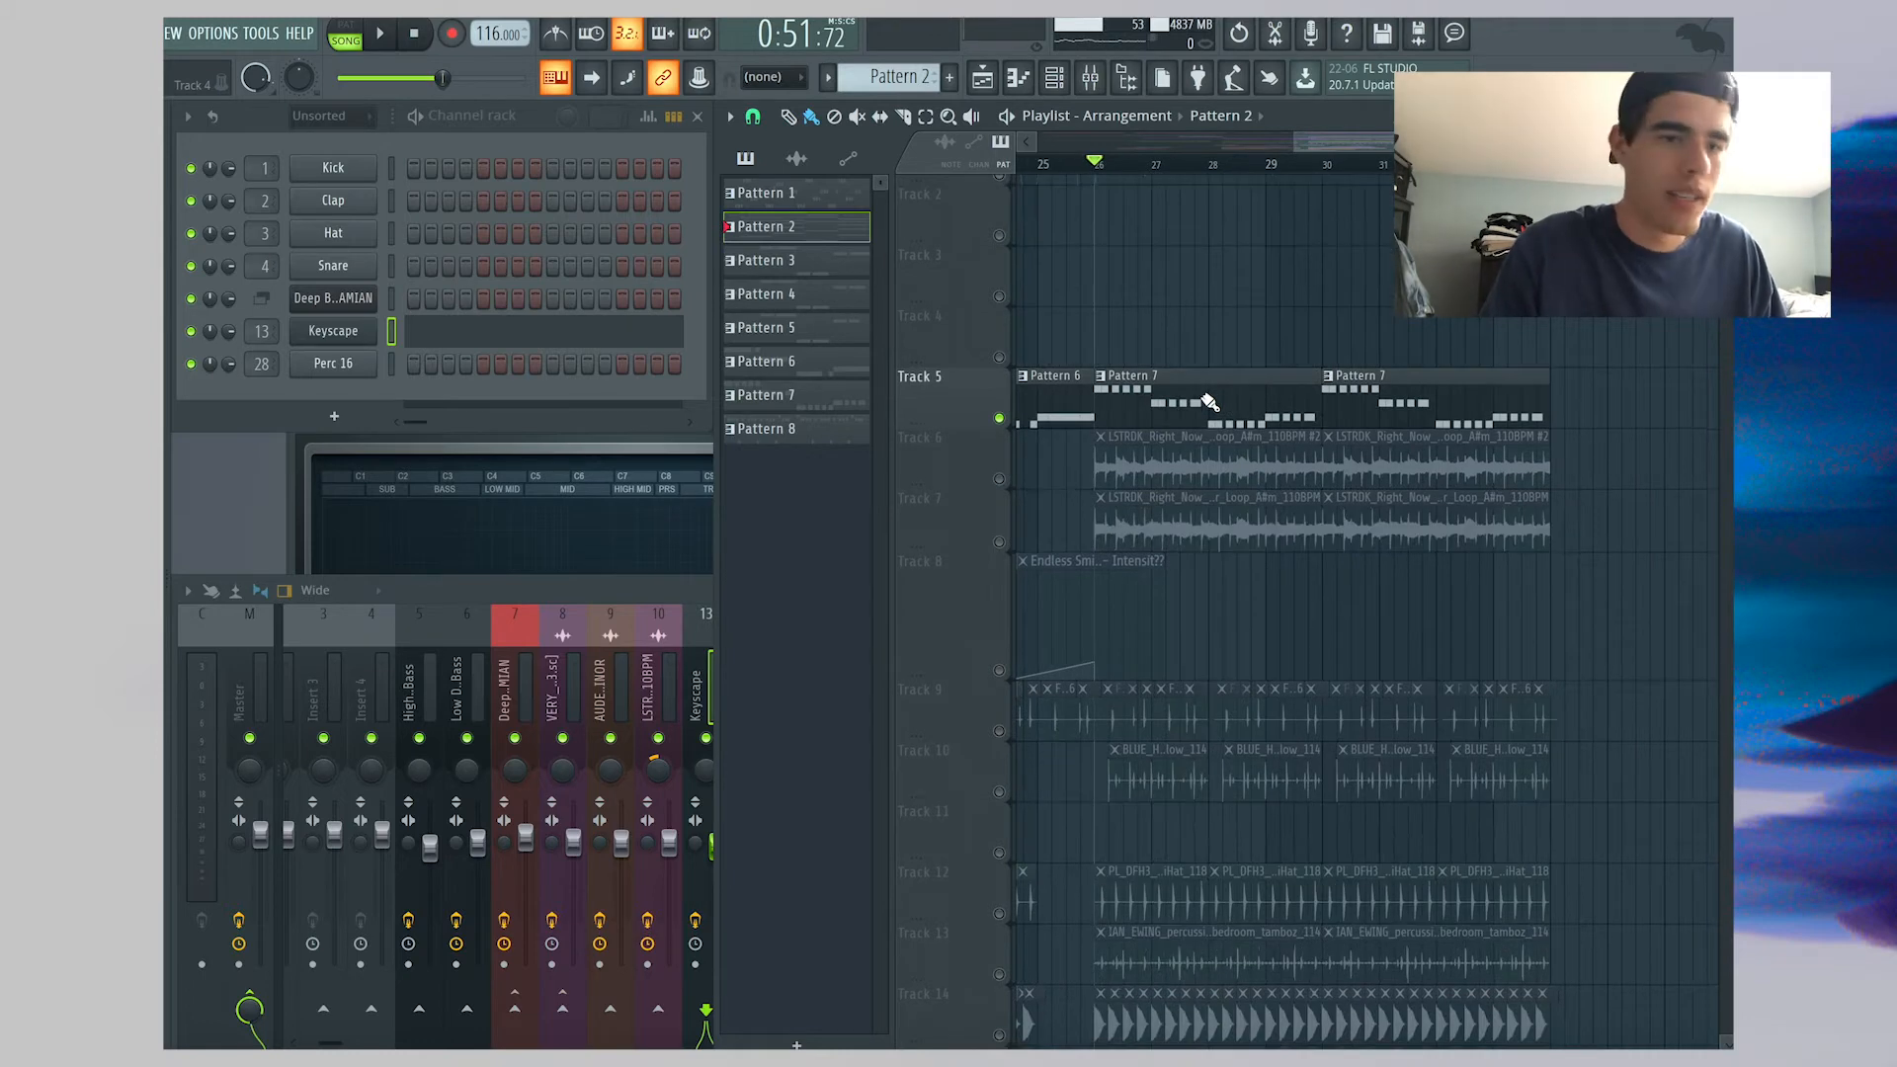
Review Pattern 7's Deep Bass DAMIAN notes in the piano roll during playback, then return to the playlist
double_click(1196, 399)
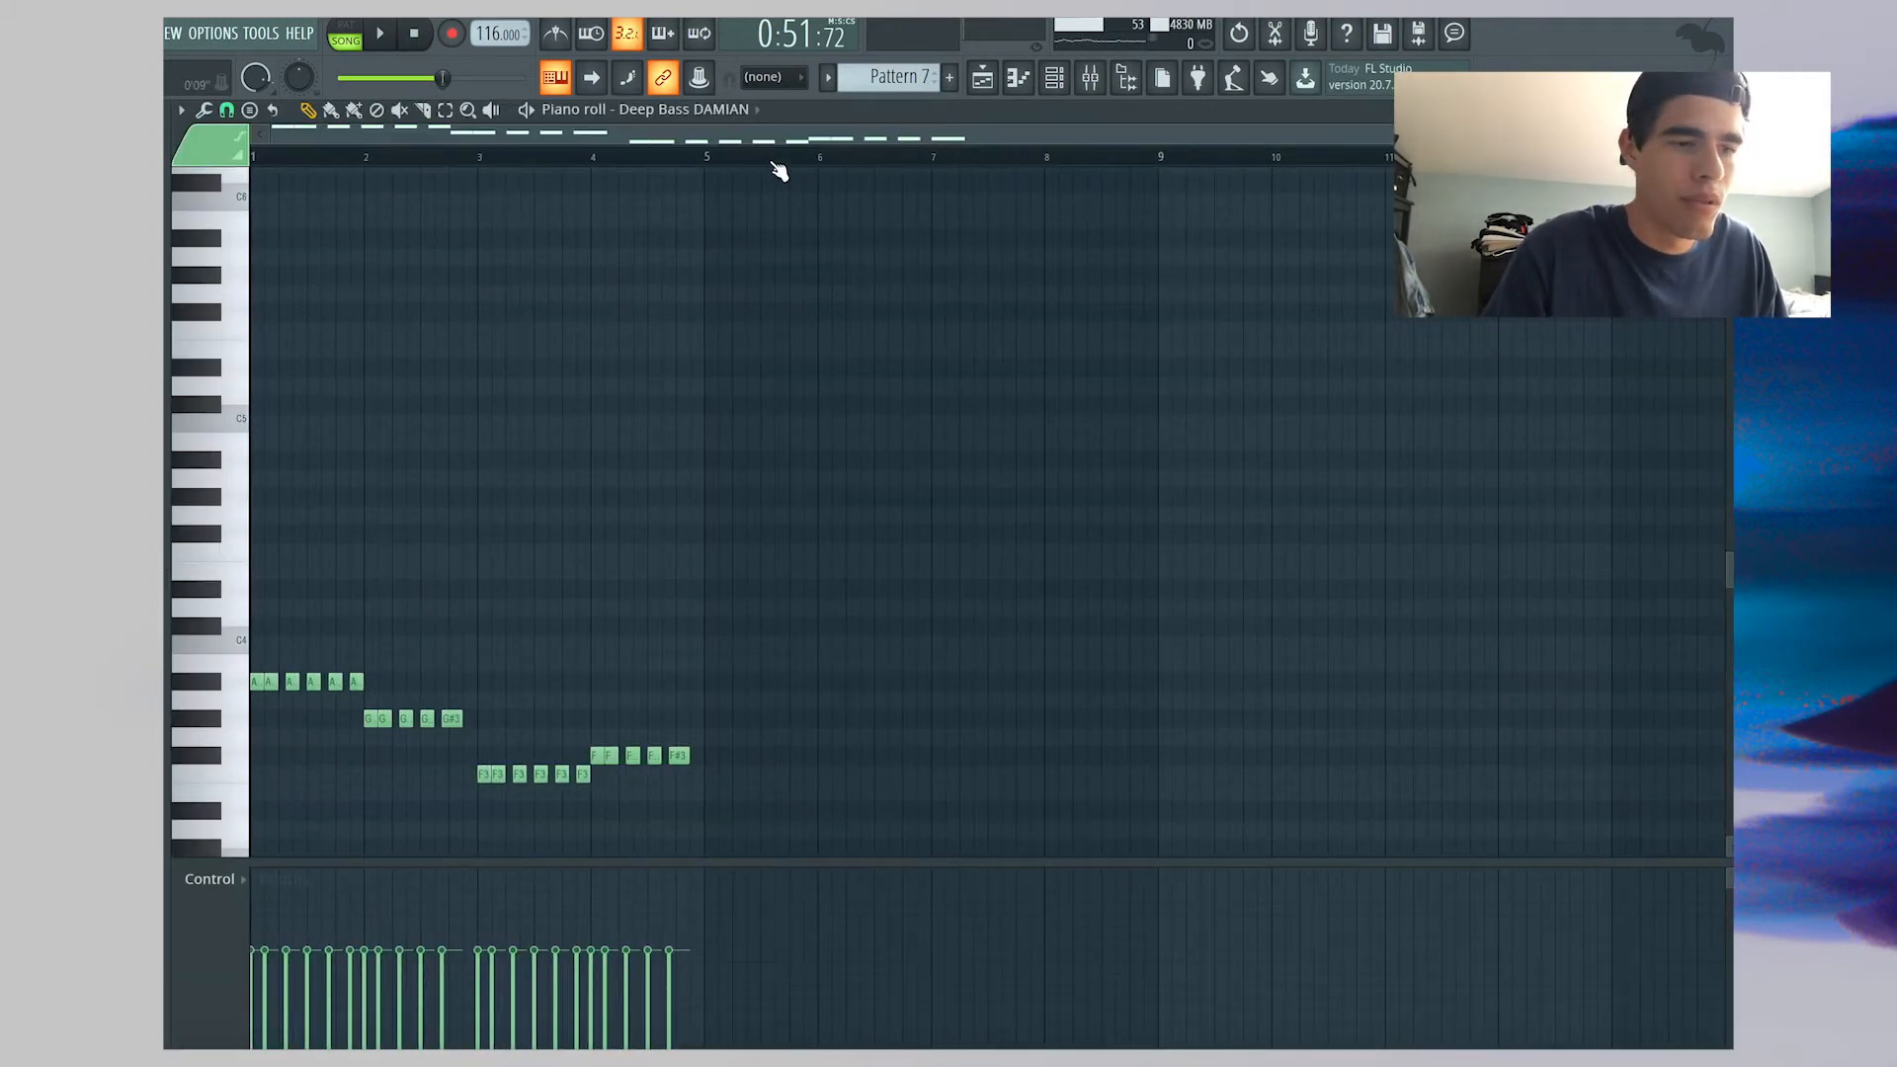
key("space")
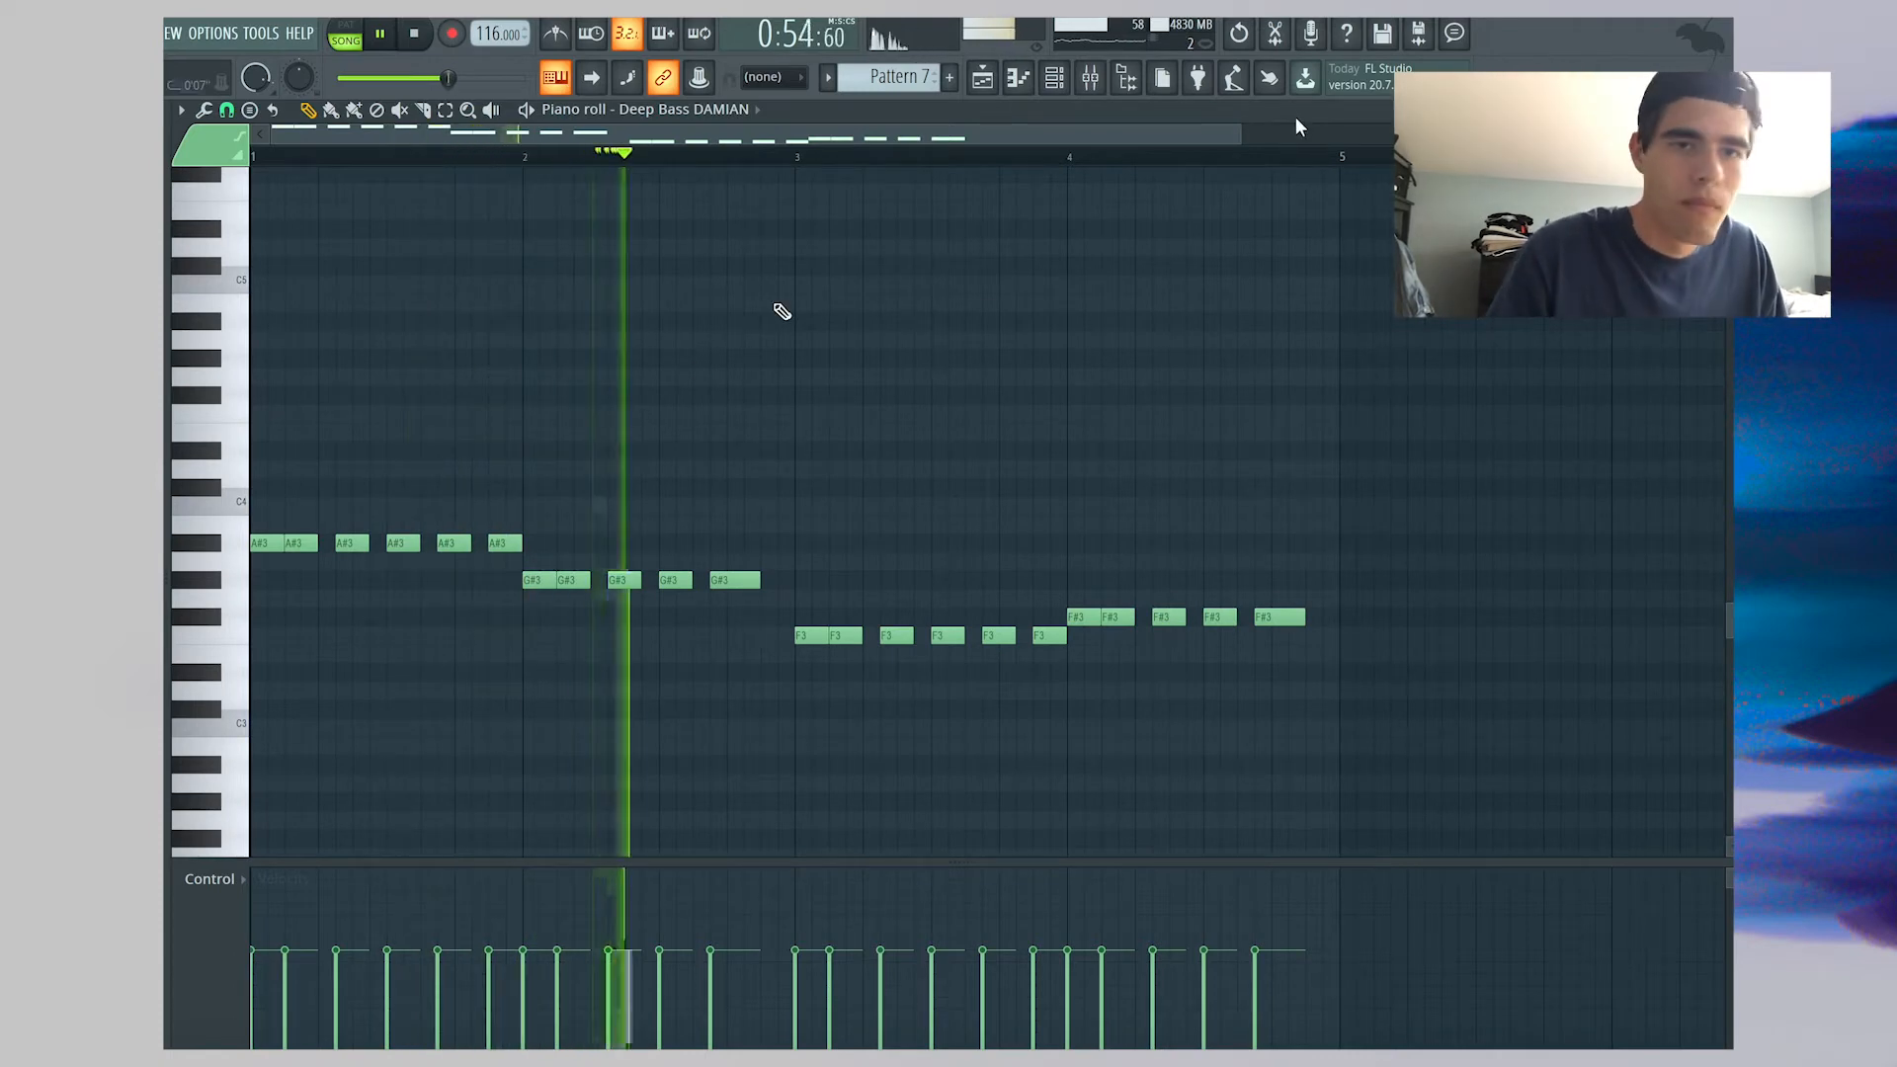
key("F7")
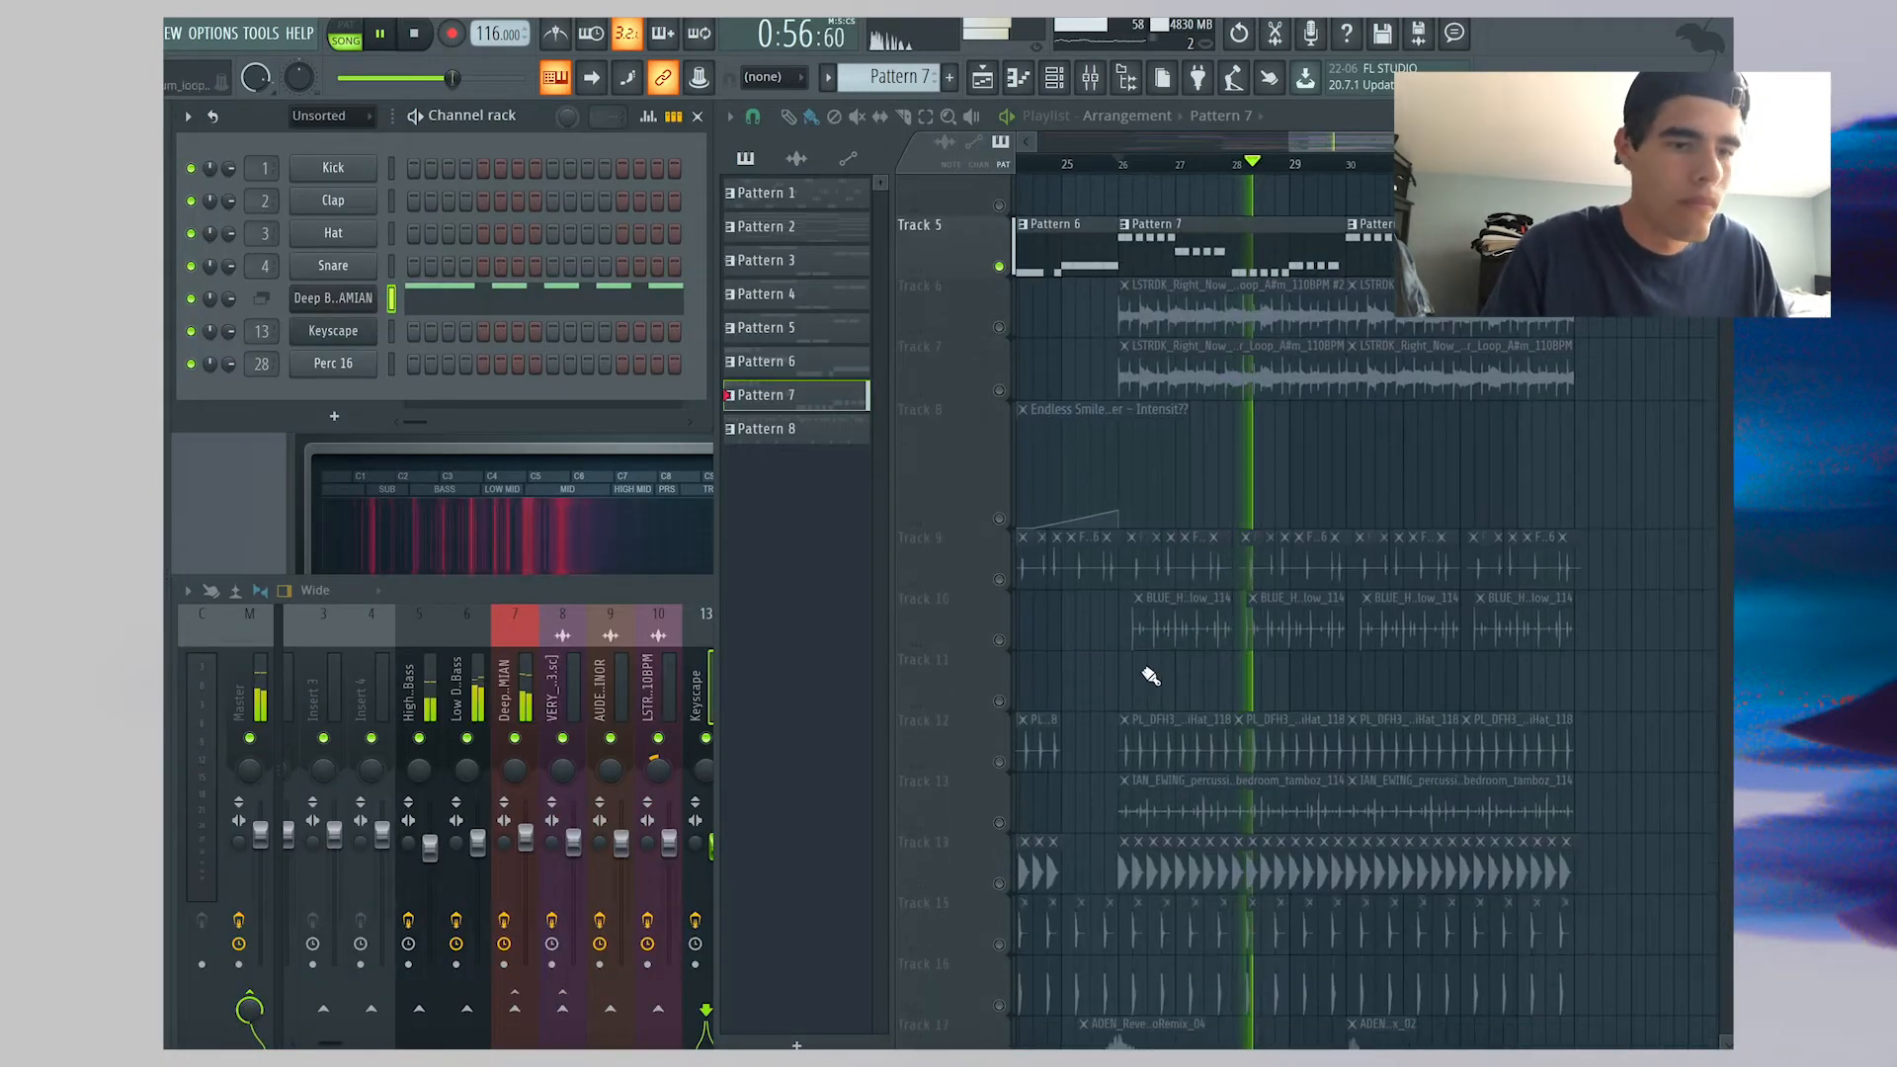
Solo Track 10, restart playback from bar 26 and add the percussion loops on Tracks 9 and 13
left_click(998, 640)
key("space")
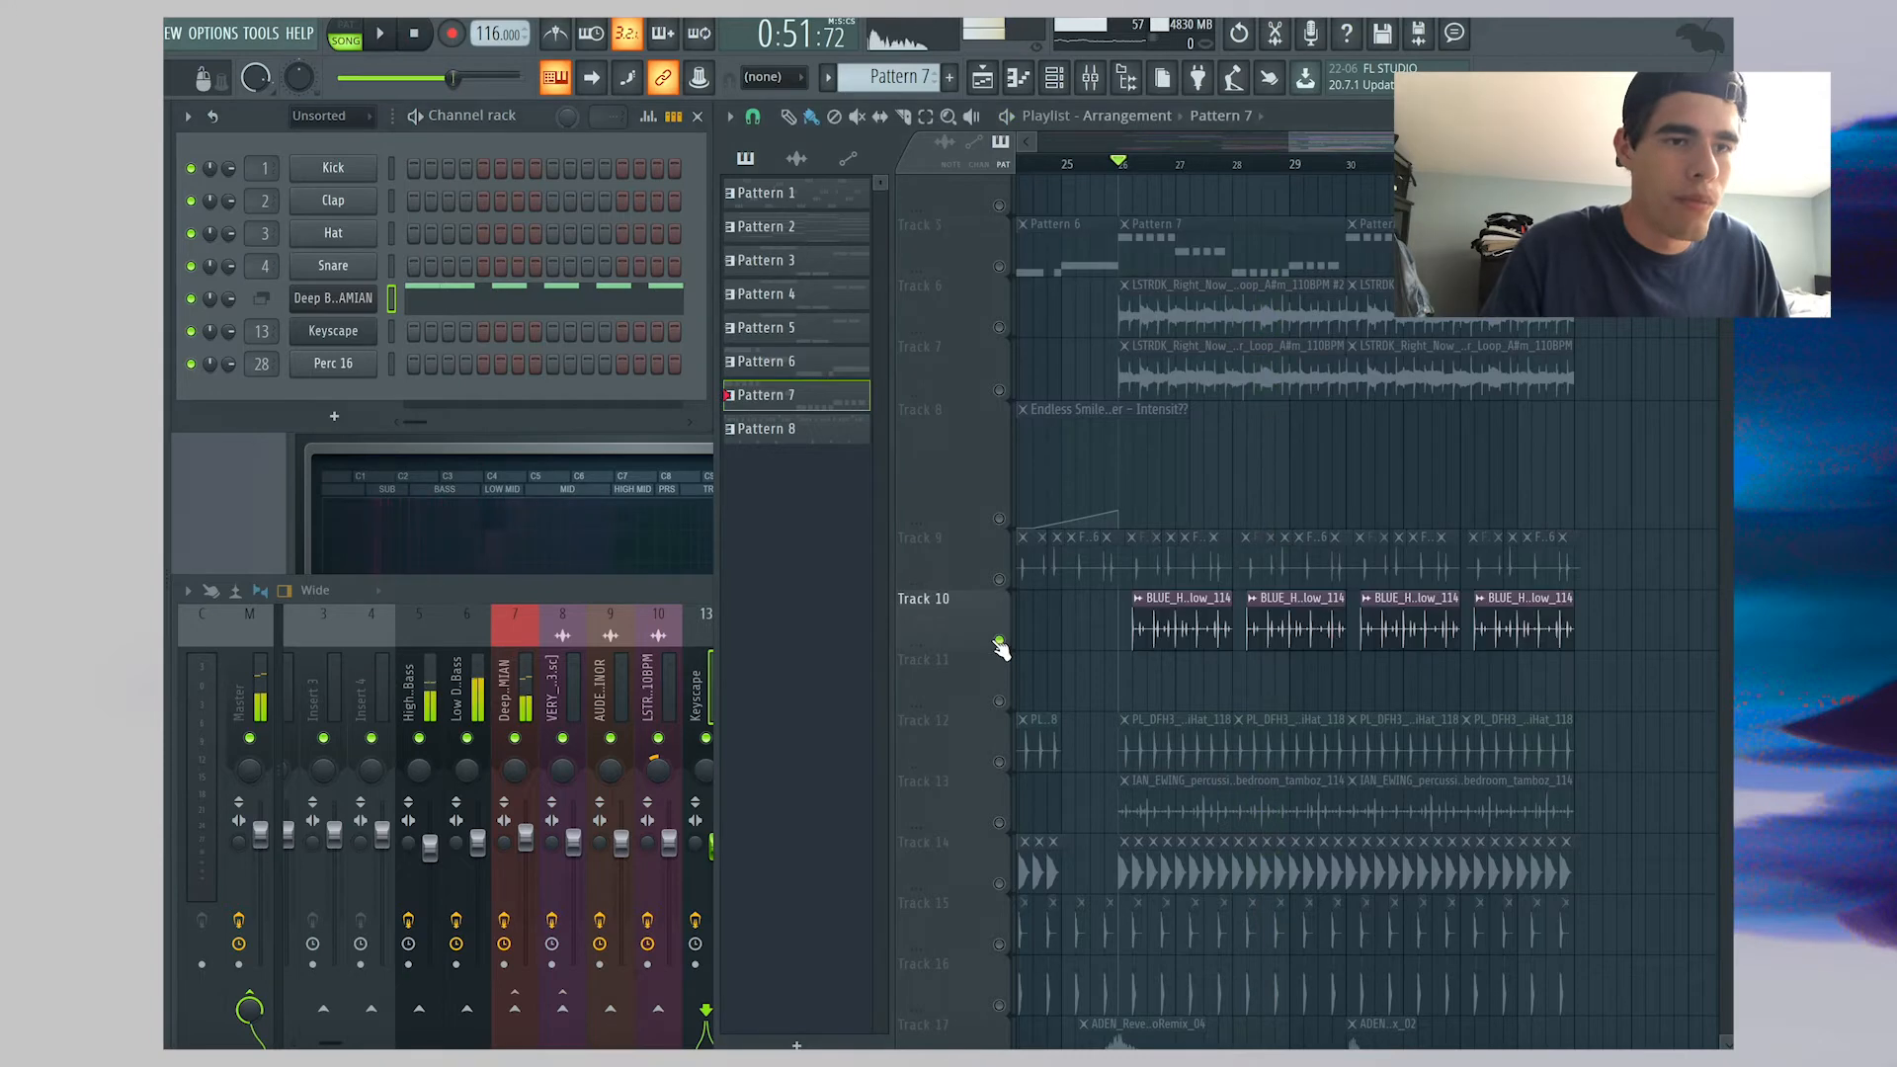
key("space")
scroll(1097, 507, "down", 5)
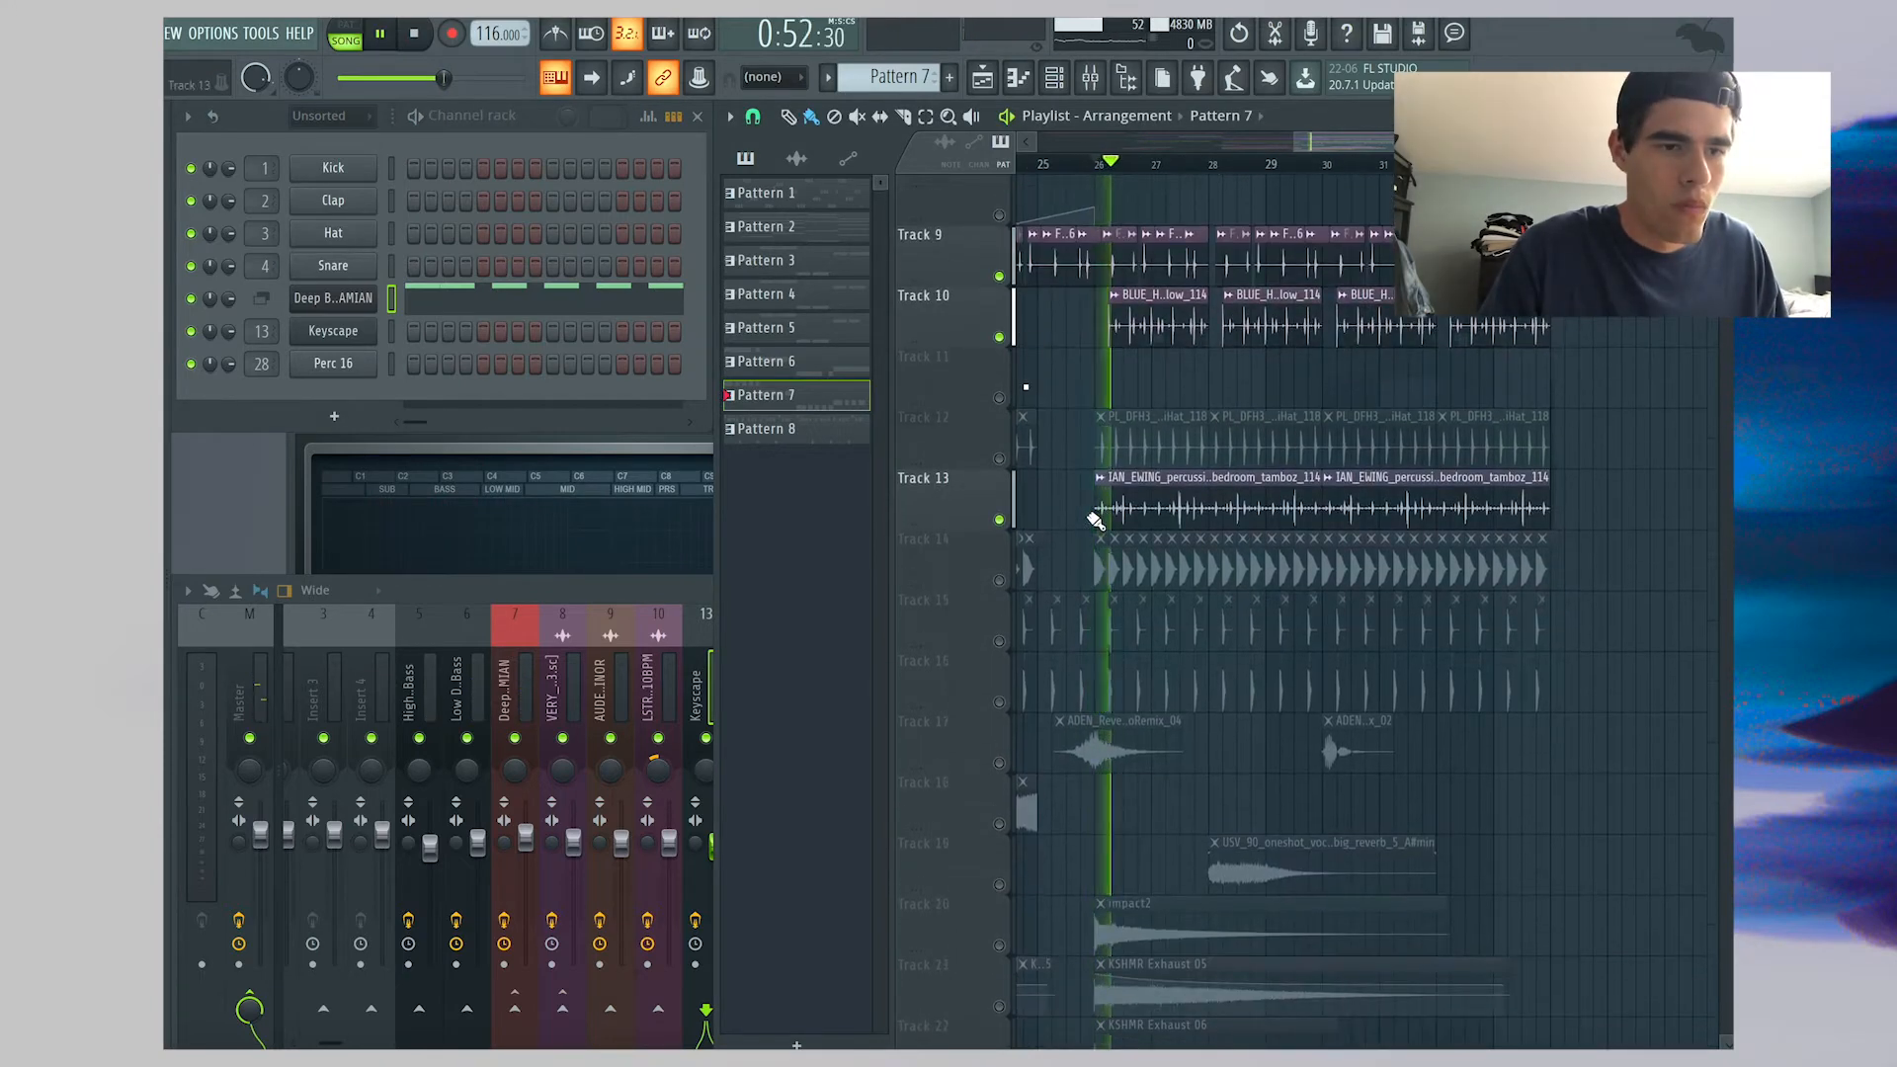
Unmute Tracks 12, 14, 15 and 16 to add the hi-hat, kick and clap layers during playback
left_click(1001, 581)
left_click(1001, 642)
left_click(1001, 703)
left_click(1000, 459)
scroll(1104, 451, "up", 1)
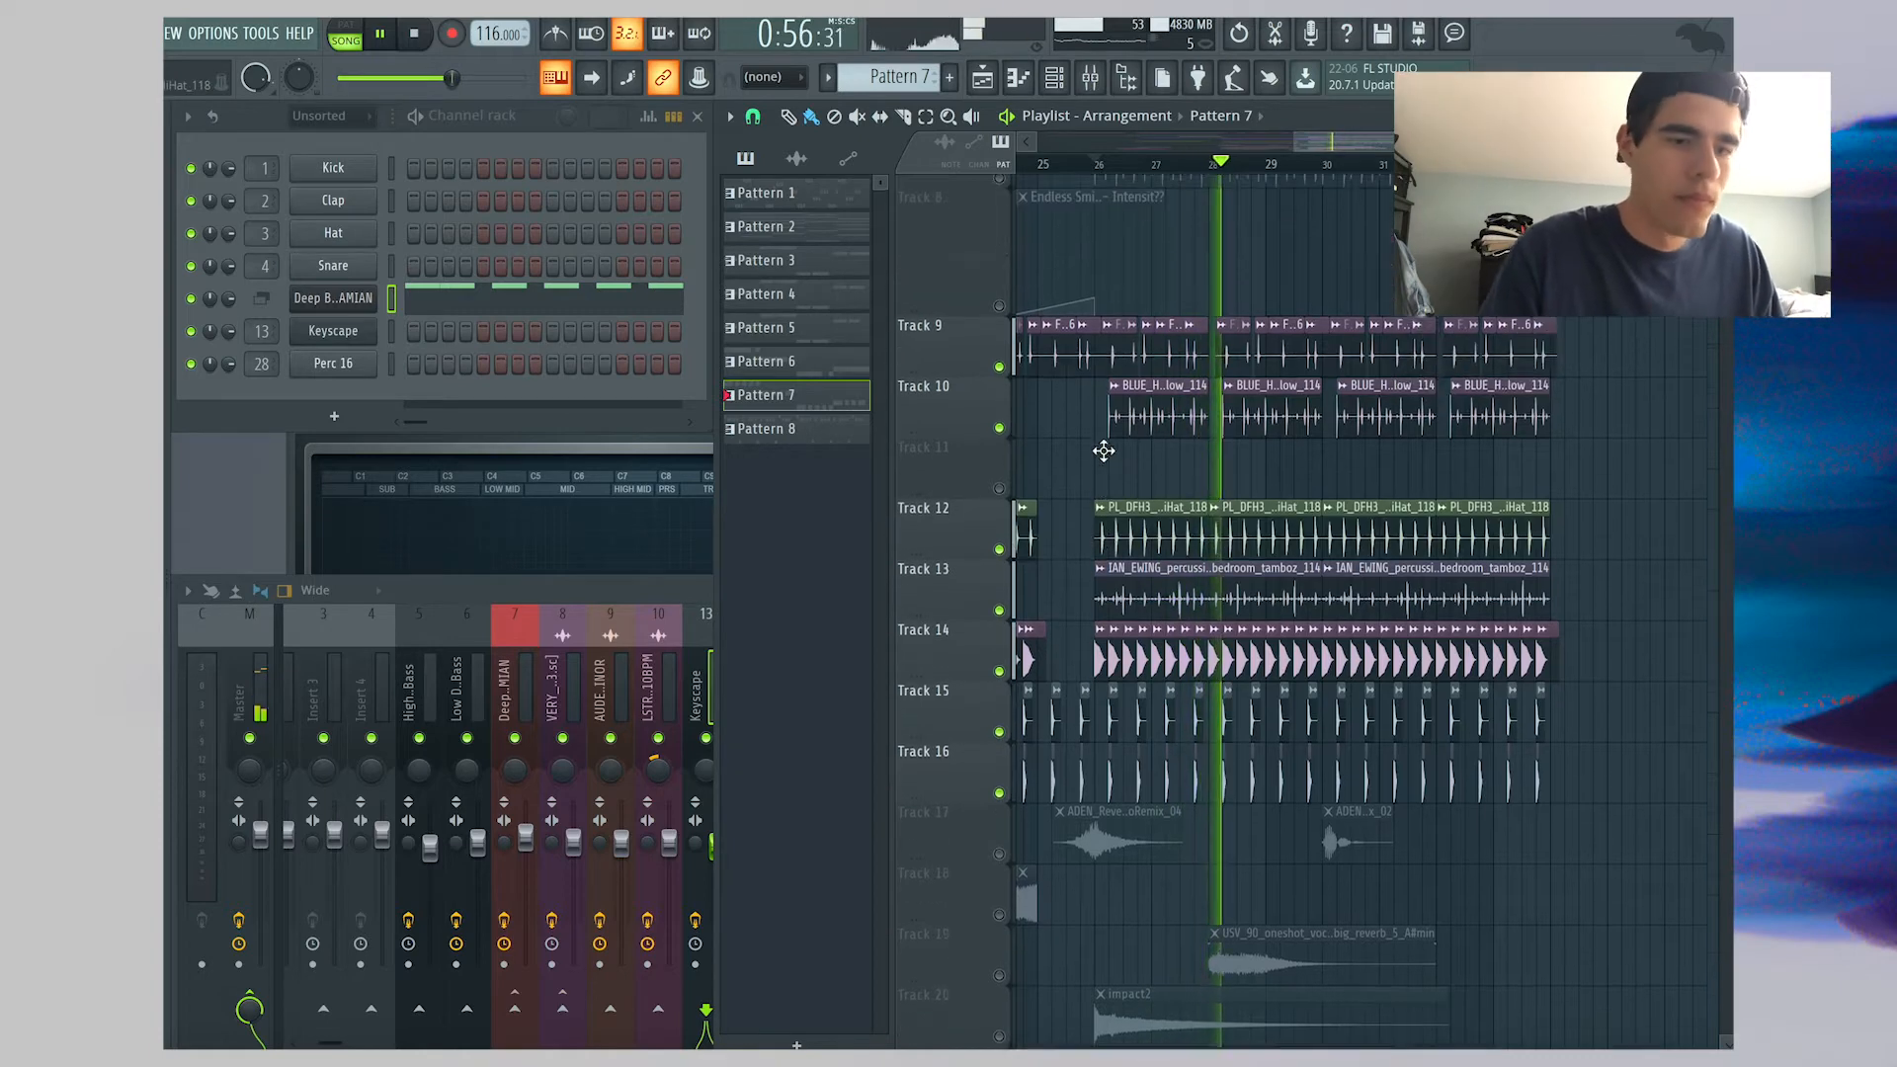
Unmute the effect on Track 17 and the vocal one-shot on Track 19, then stop playback
left_click(999, 820)
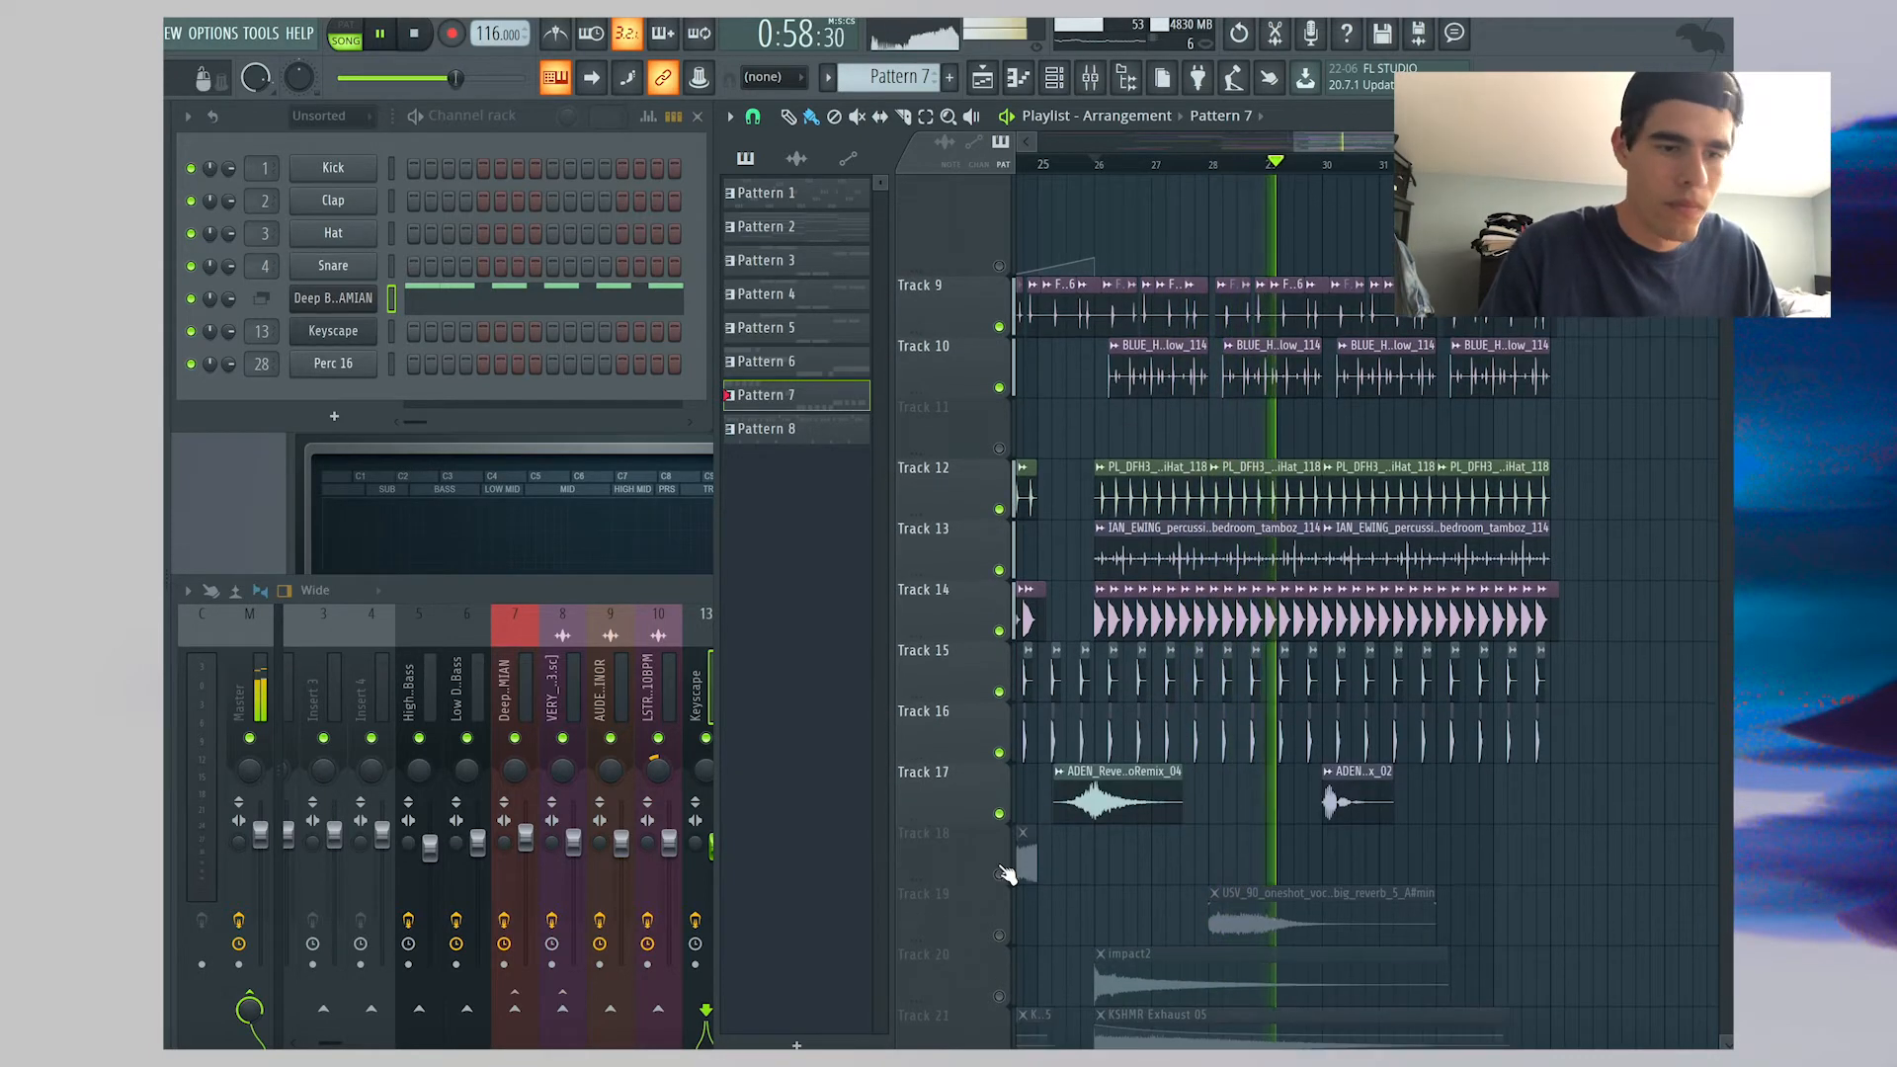
left_click(1000, 933)
scroll(1010, 921, "down", 3)
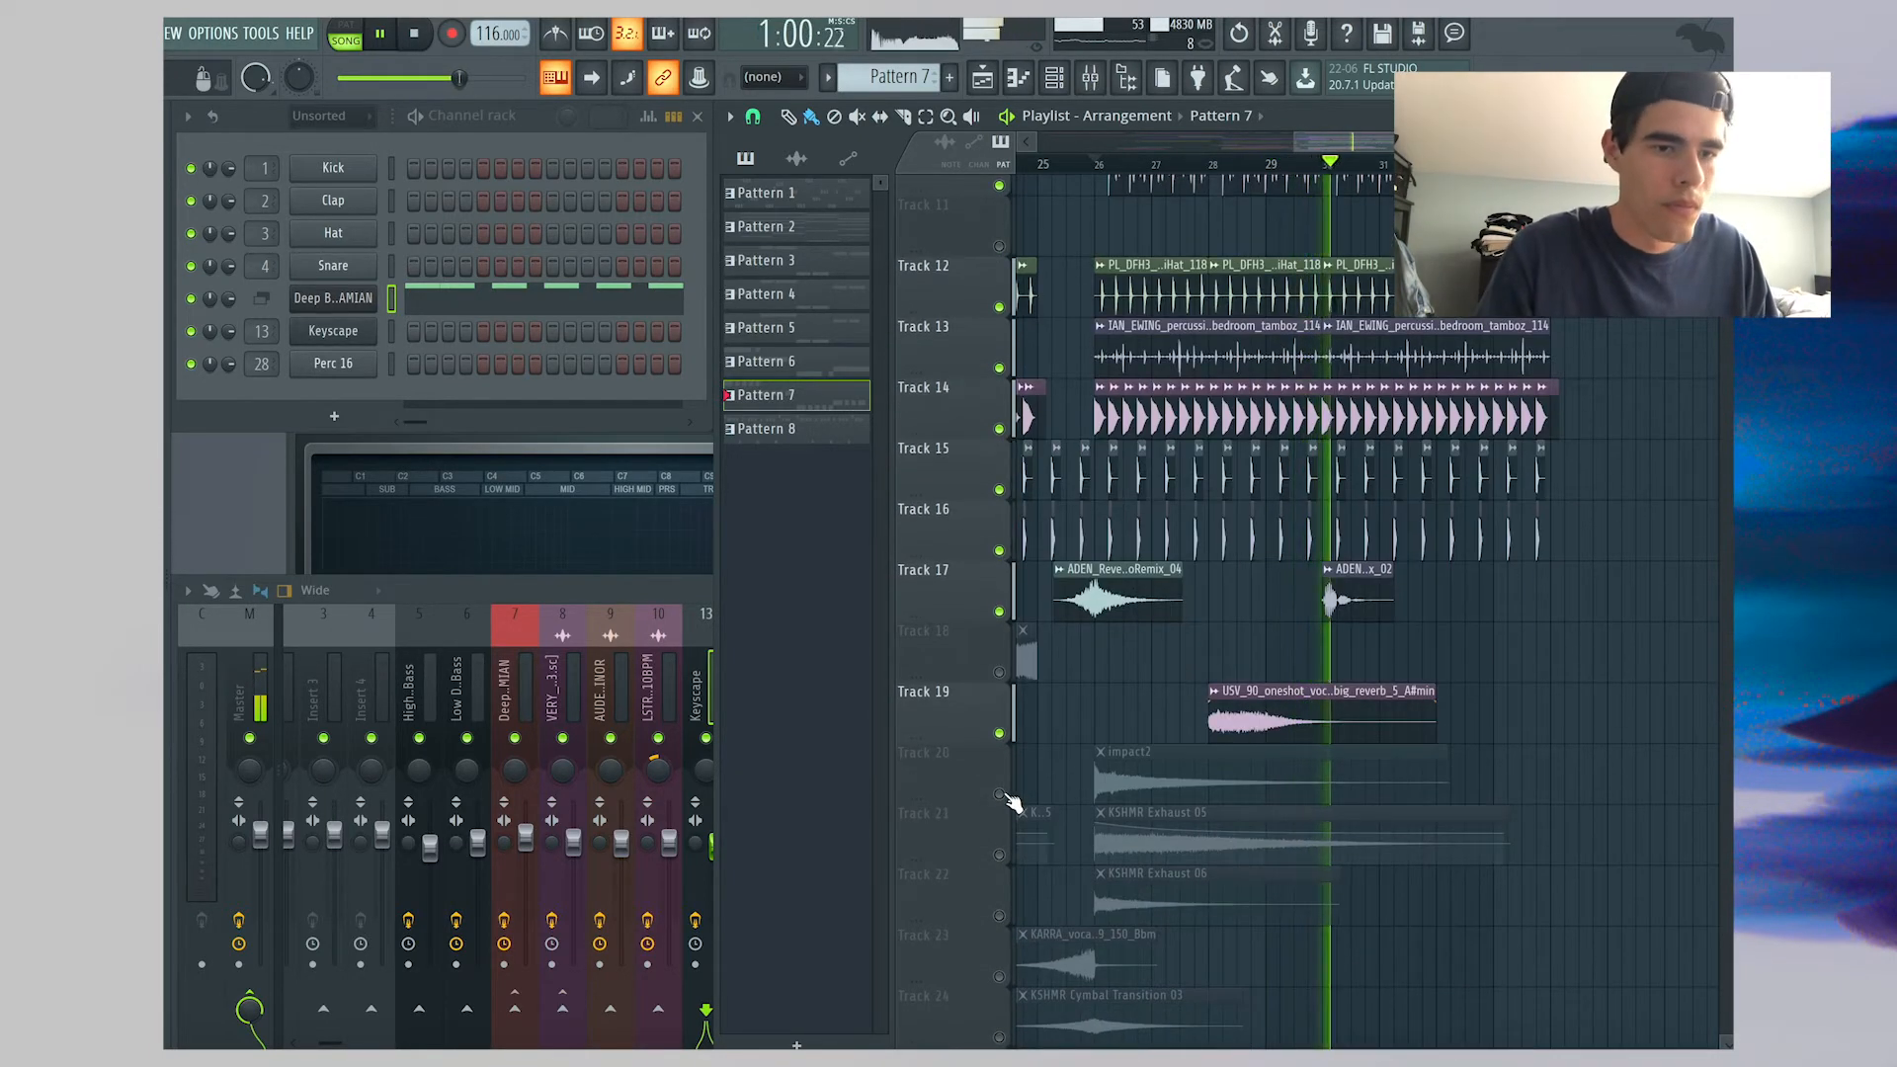
scroll(1223, 643, "up", 8)
key("space")
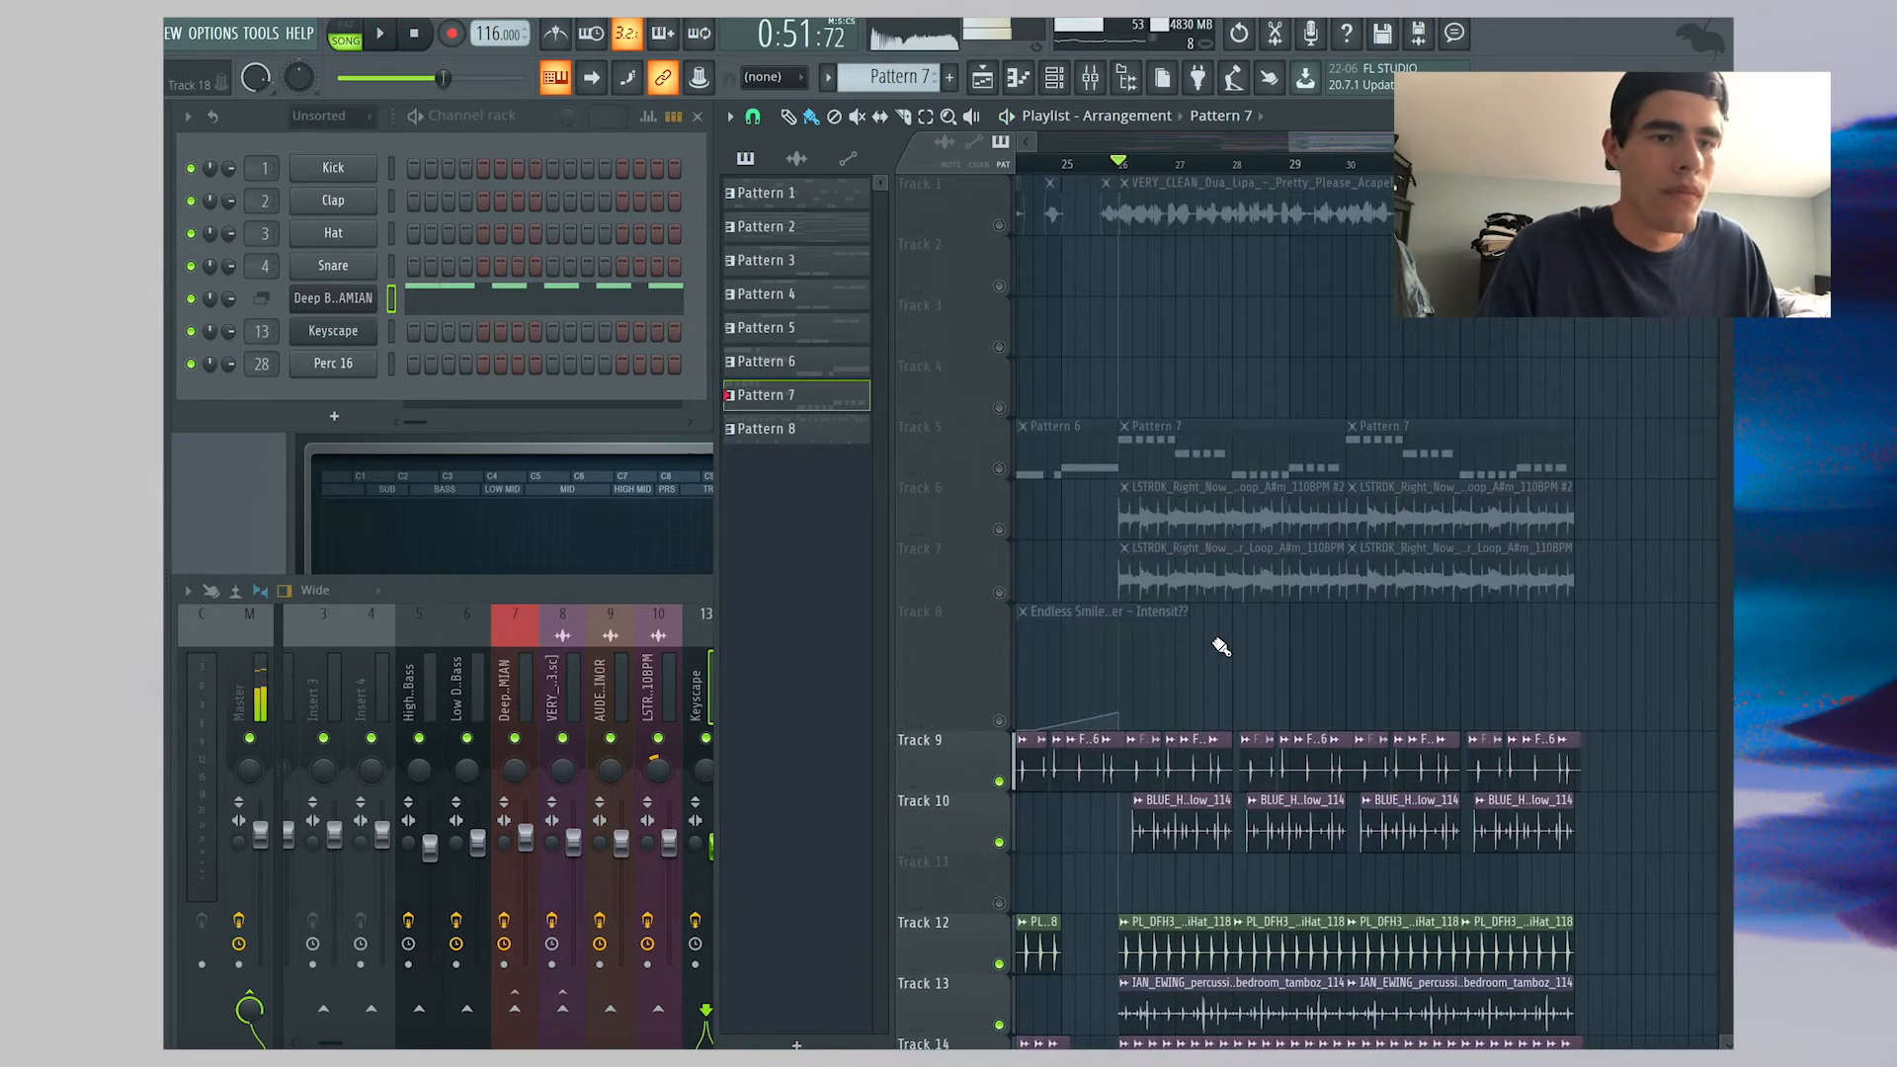
Solo Track 7 and examine the guitar loop's FabFilter Pro-Q 3 curve while playing from bar 26
right_click(1000, 530)
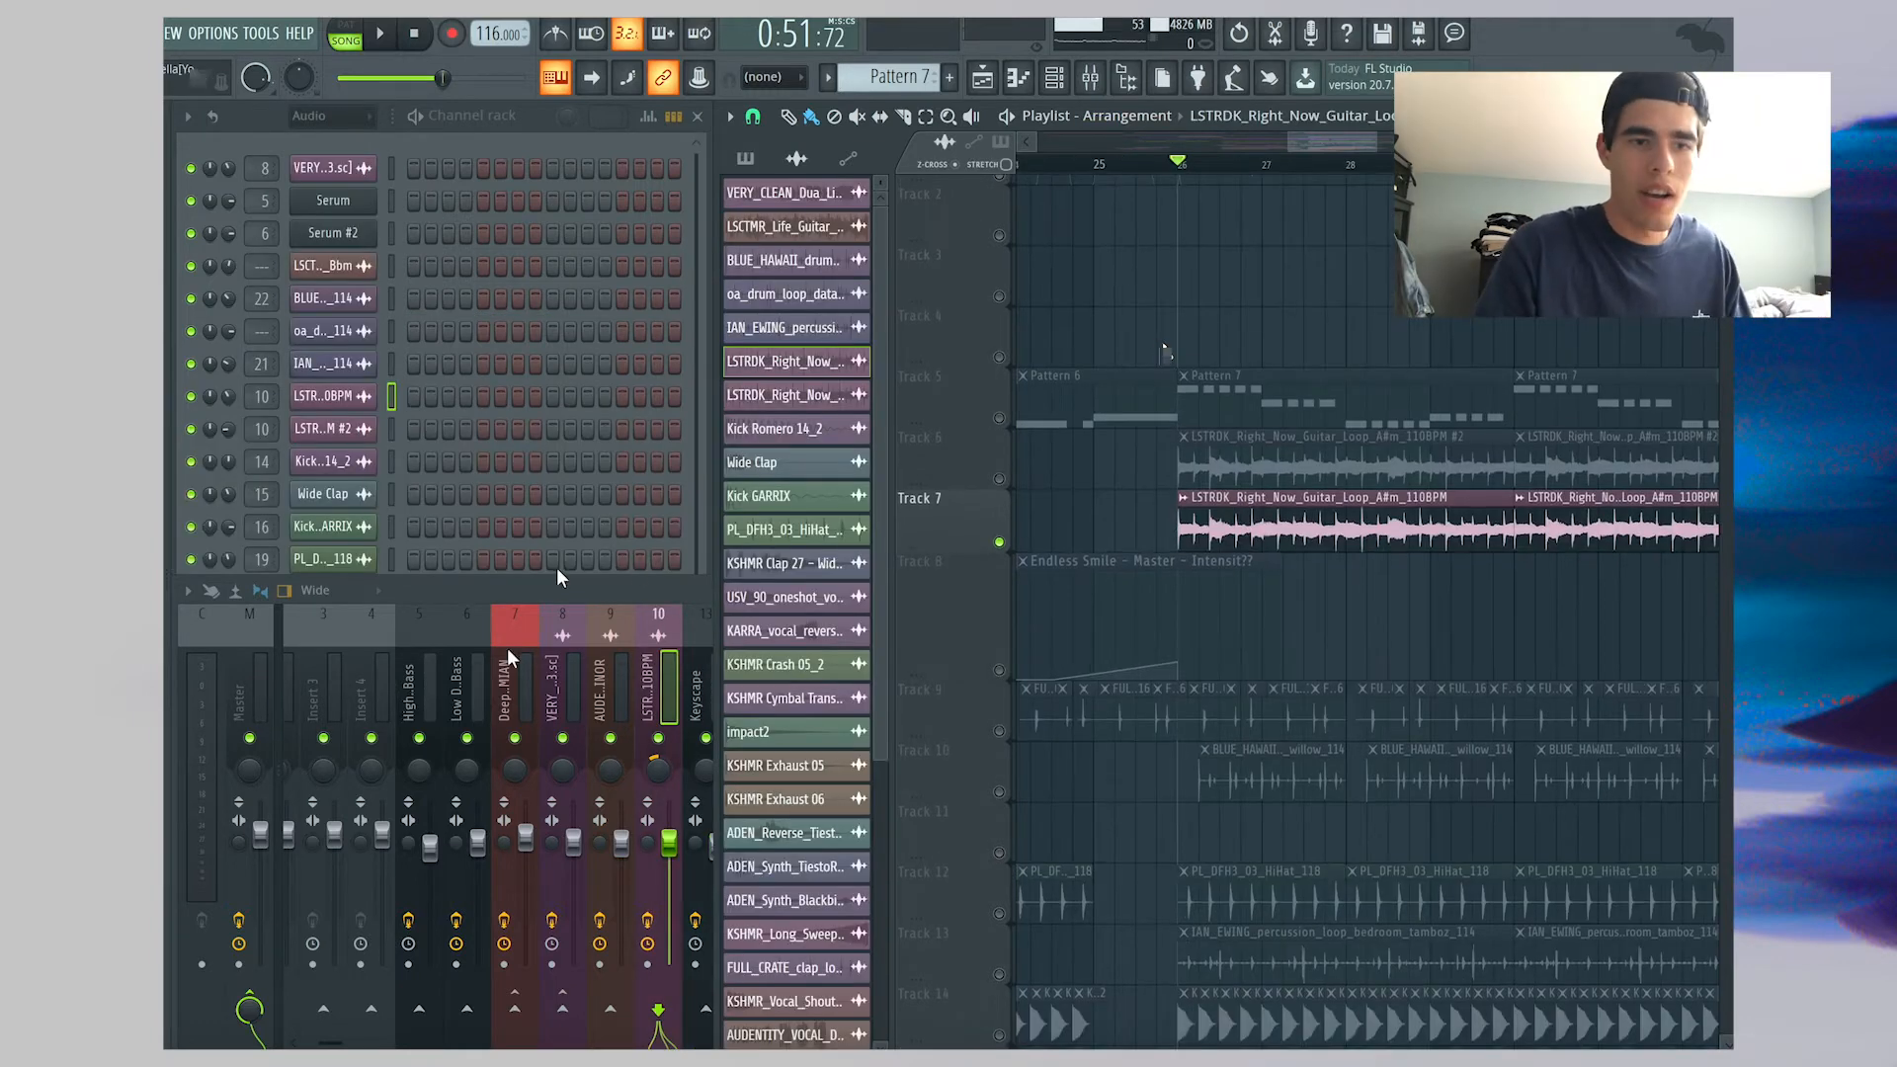
left_click(549, 591)
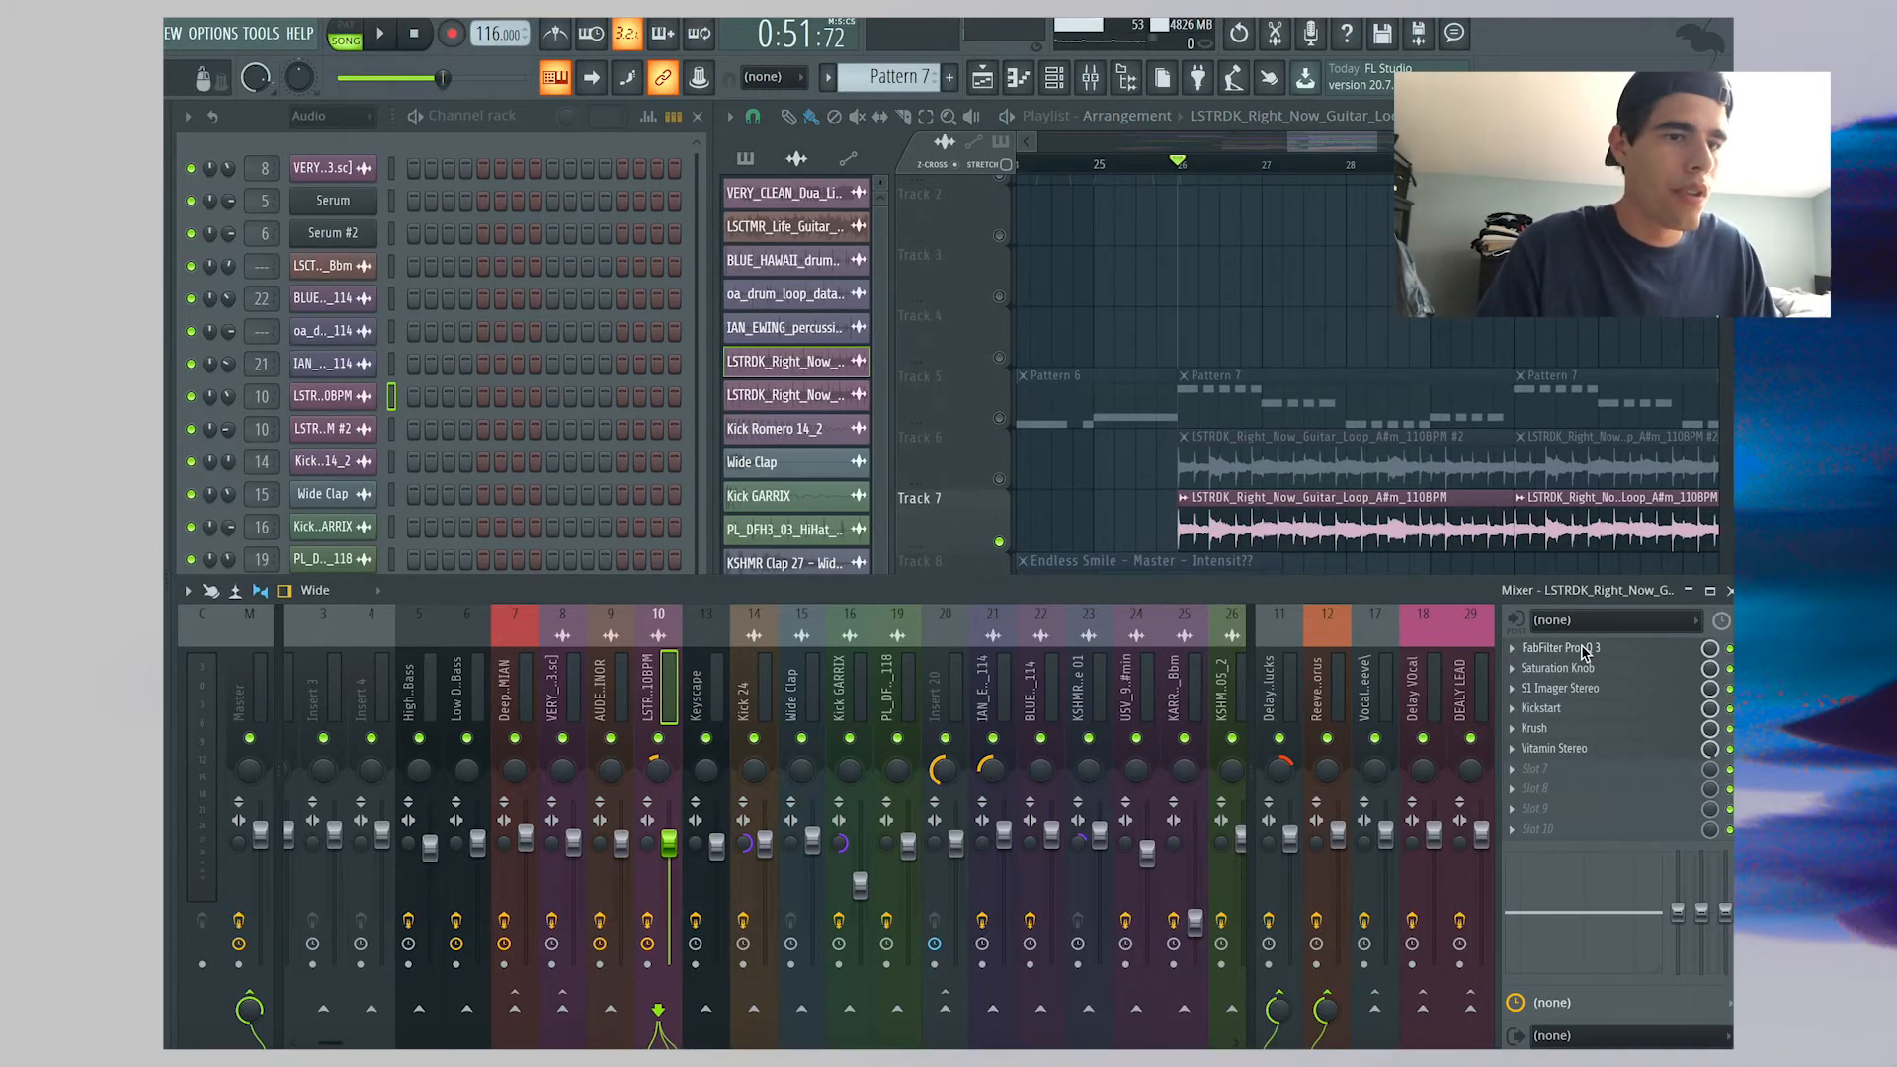
left_click(1585, 652)
key("space")
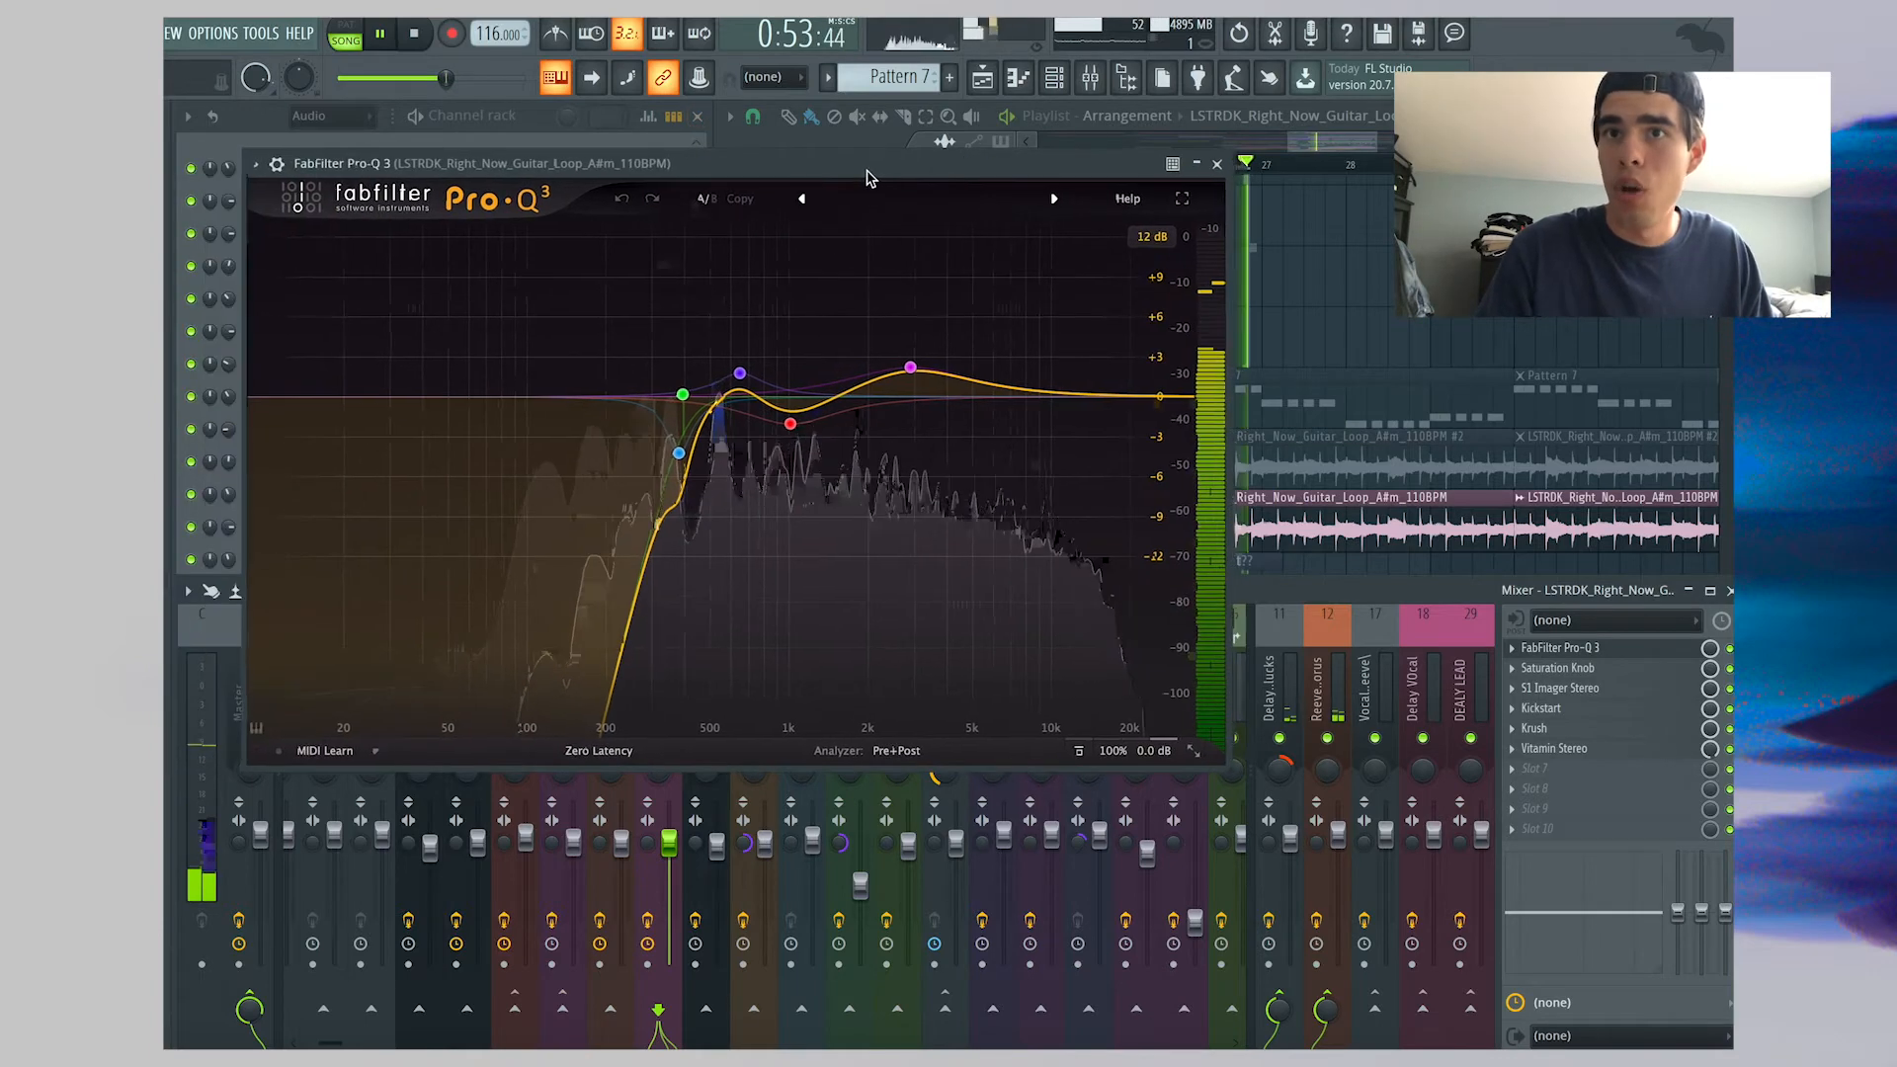
left_click_drag(866, 171, 869, 171)
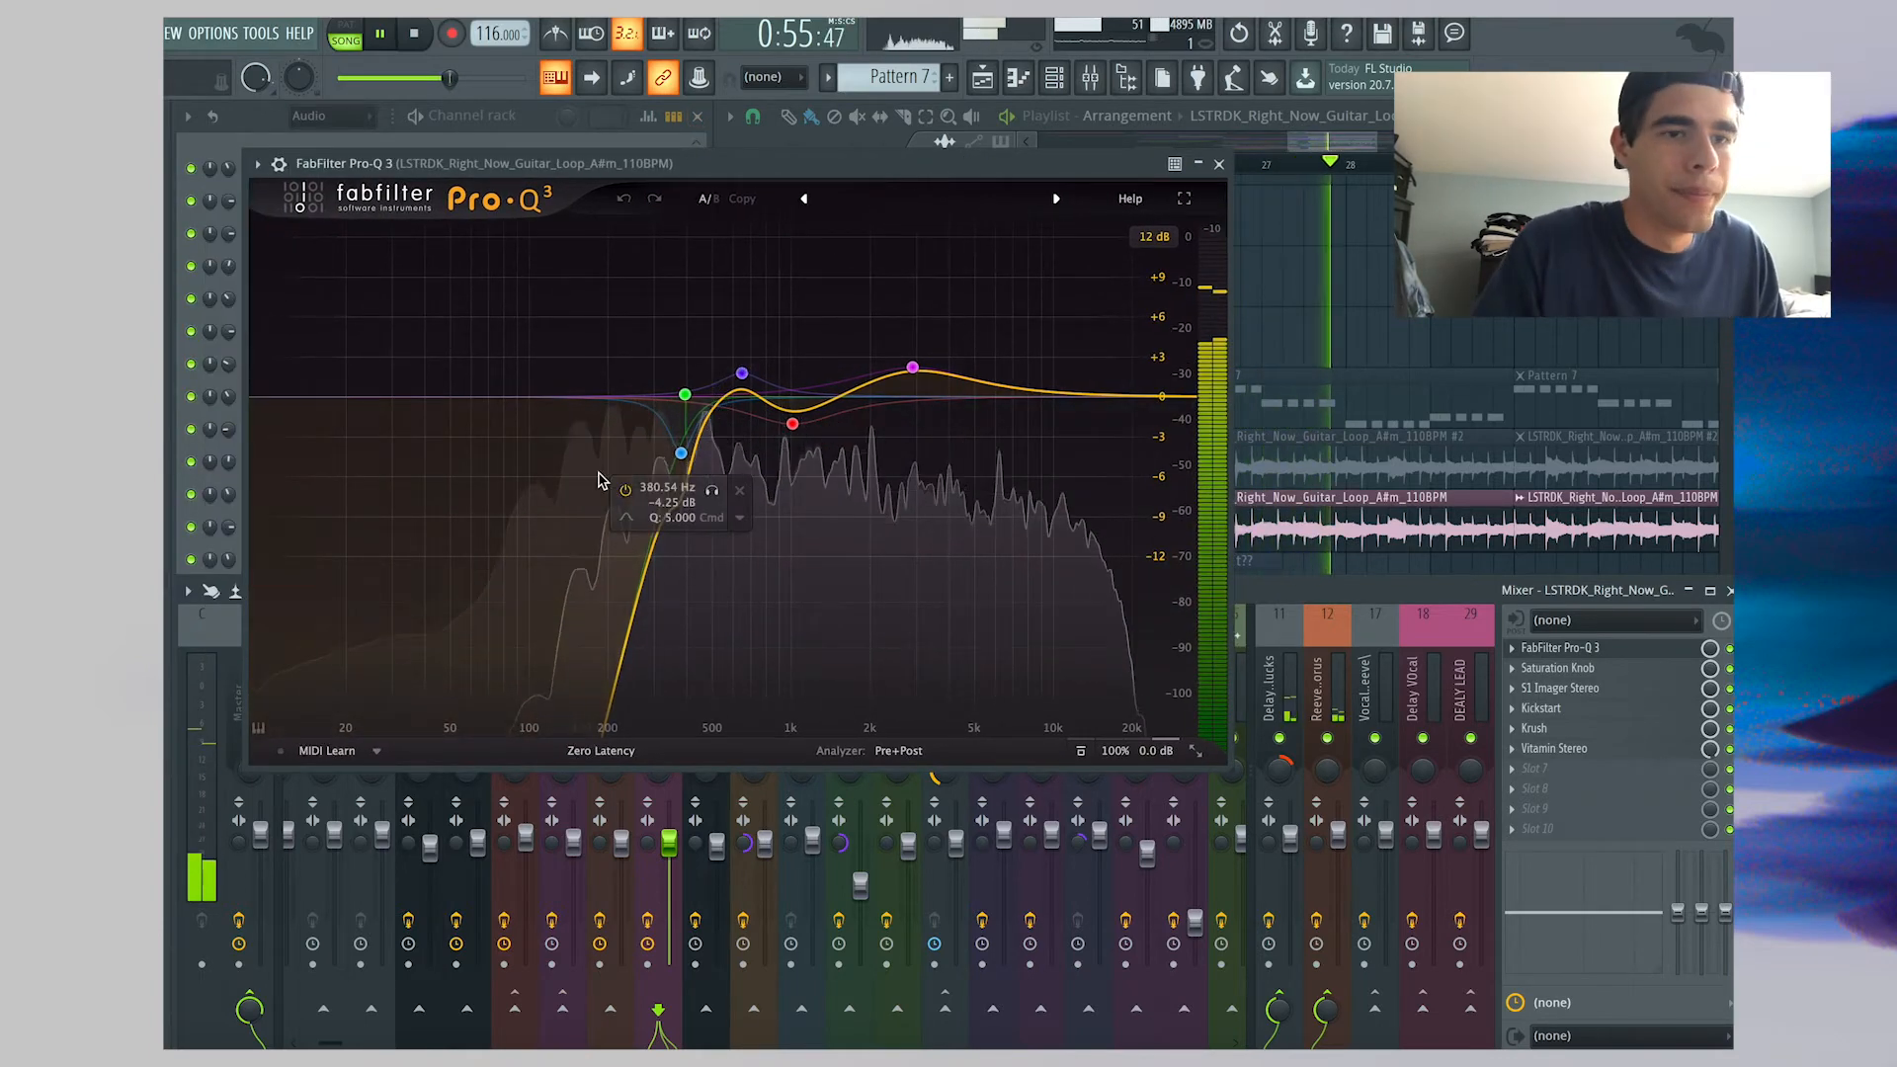
key("space")
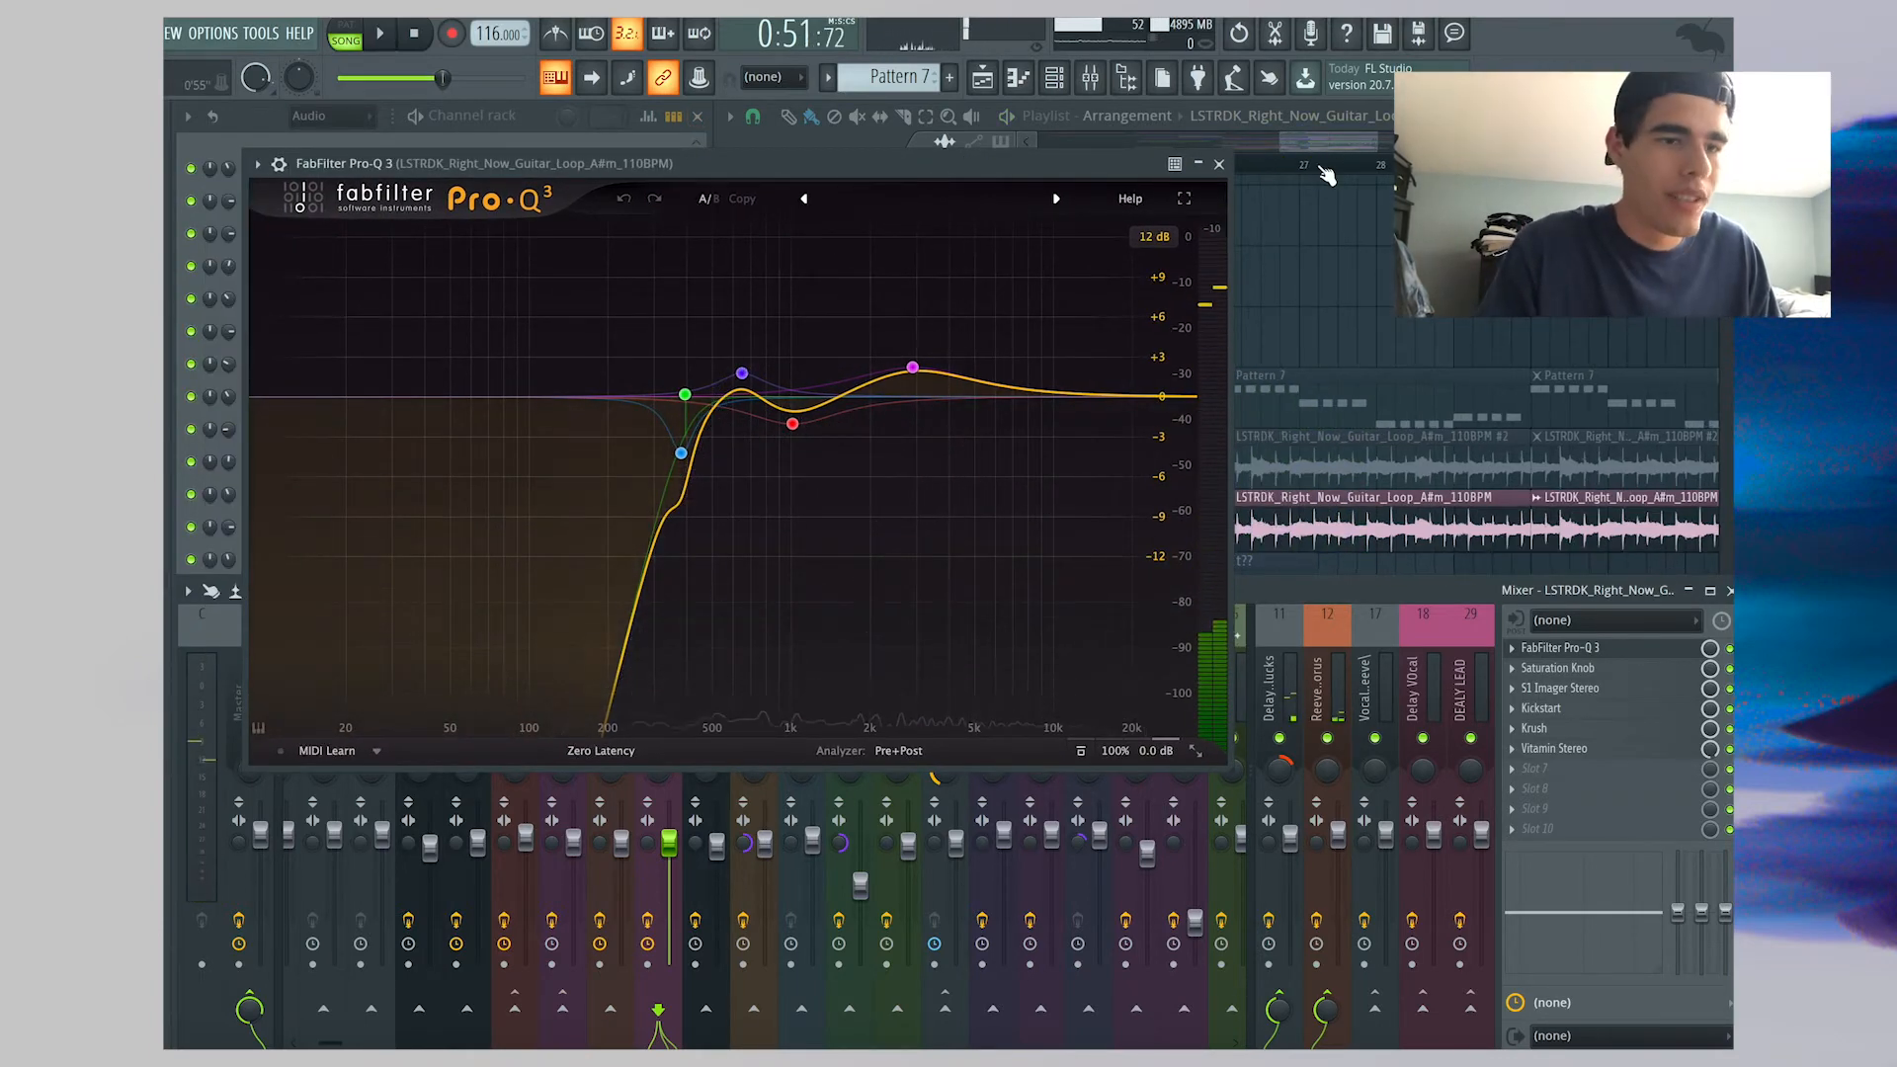
Inspect the guitar loop's Saturation Knob settings and close both effect windows
left_click(1558, 672)
left_click_drag(262, 226, 457, 291)
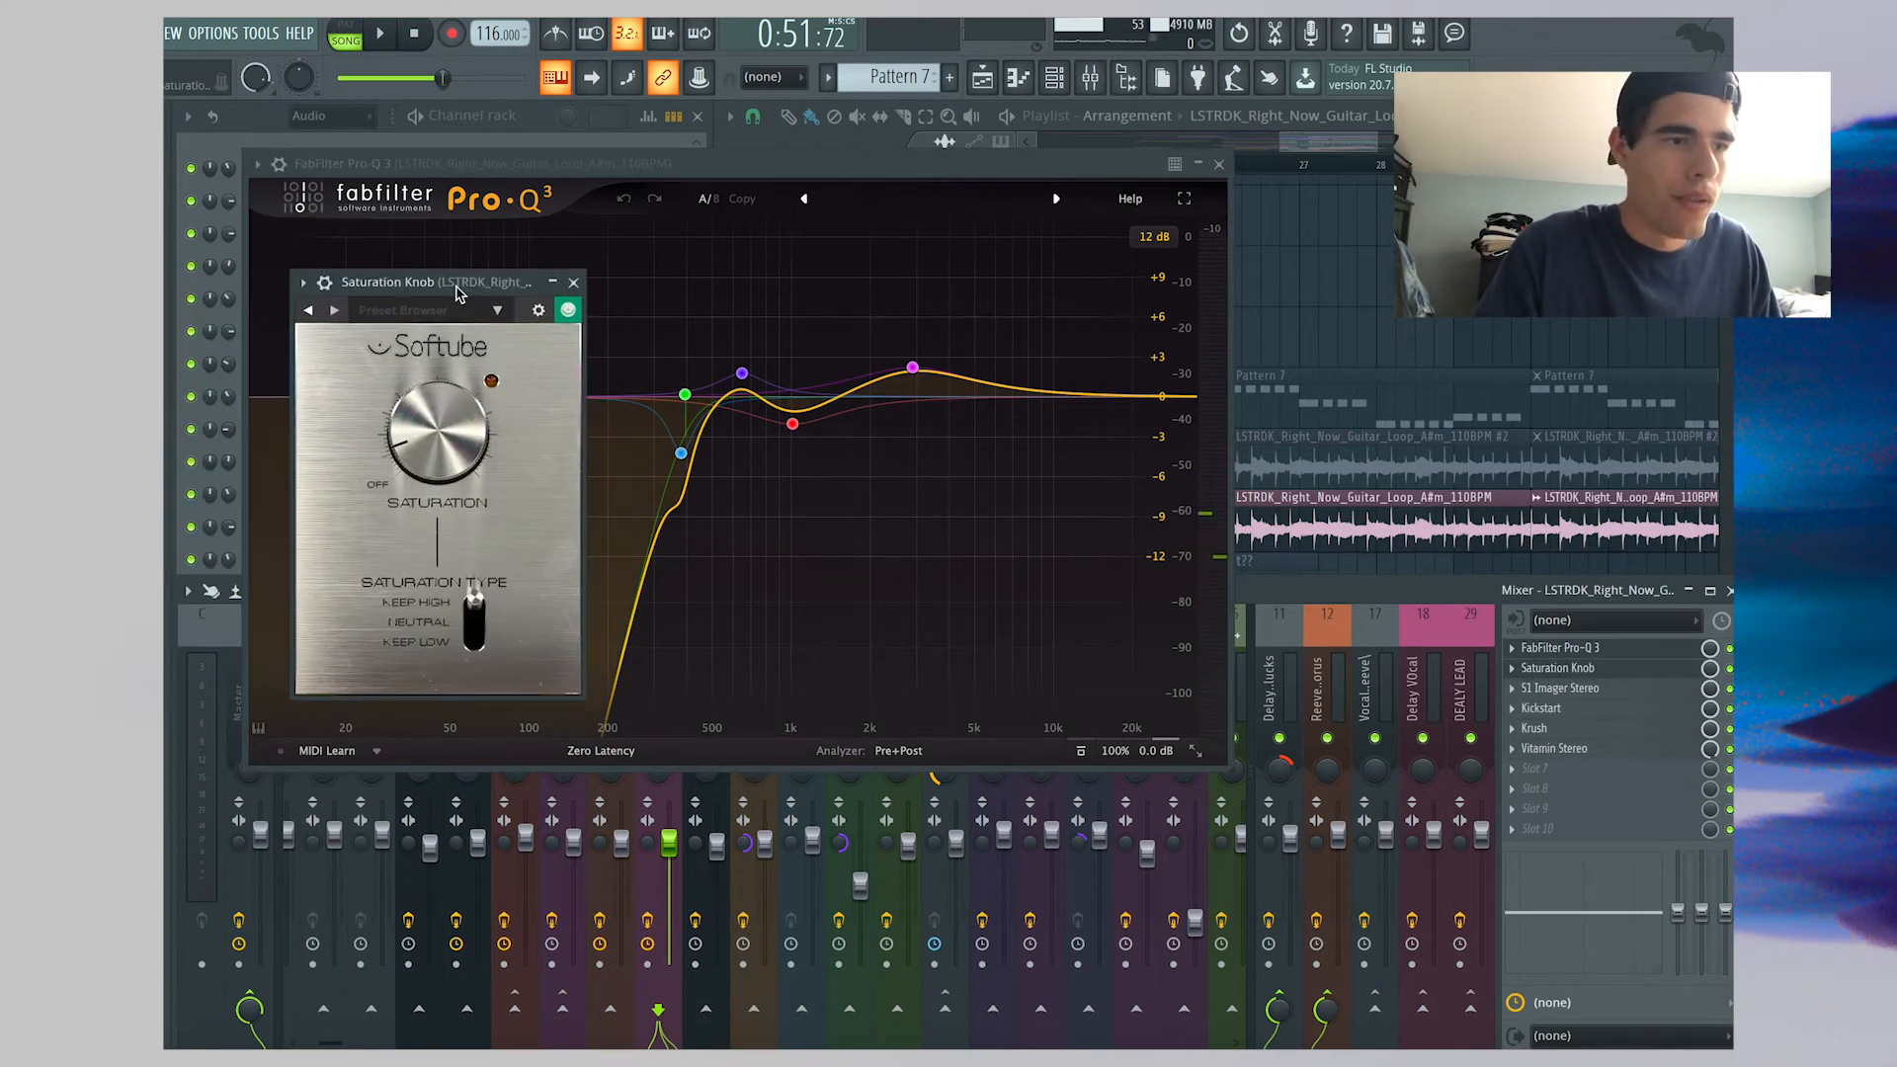
key("Escape")
left_click(1215, 166)
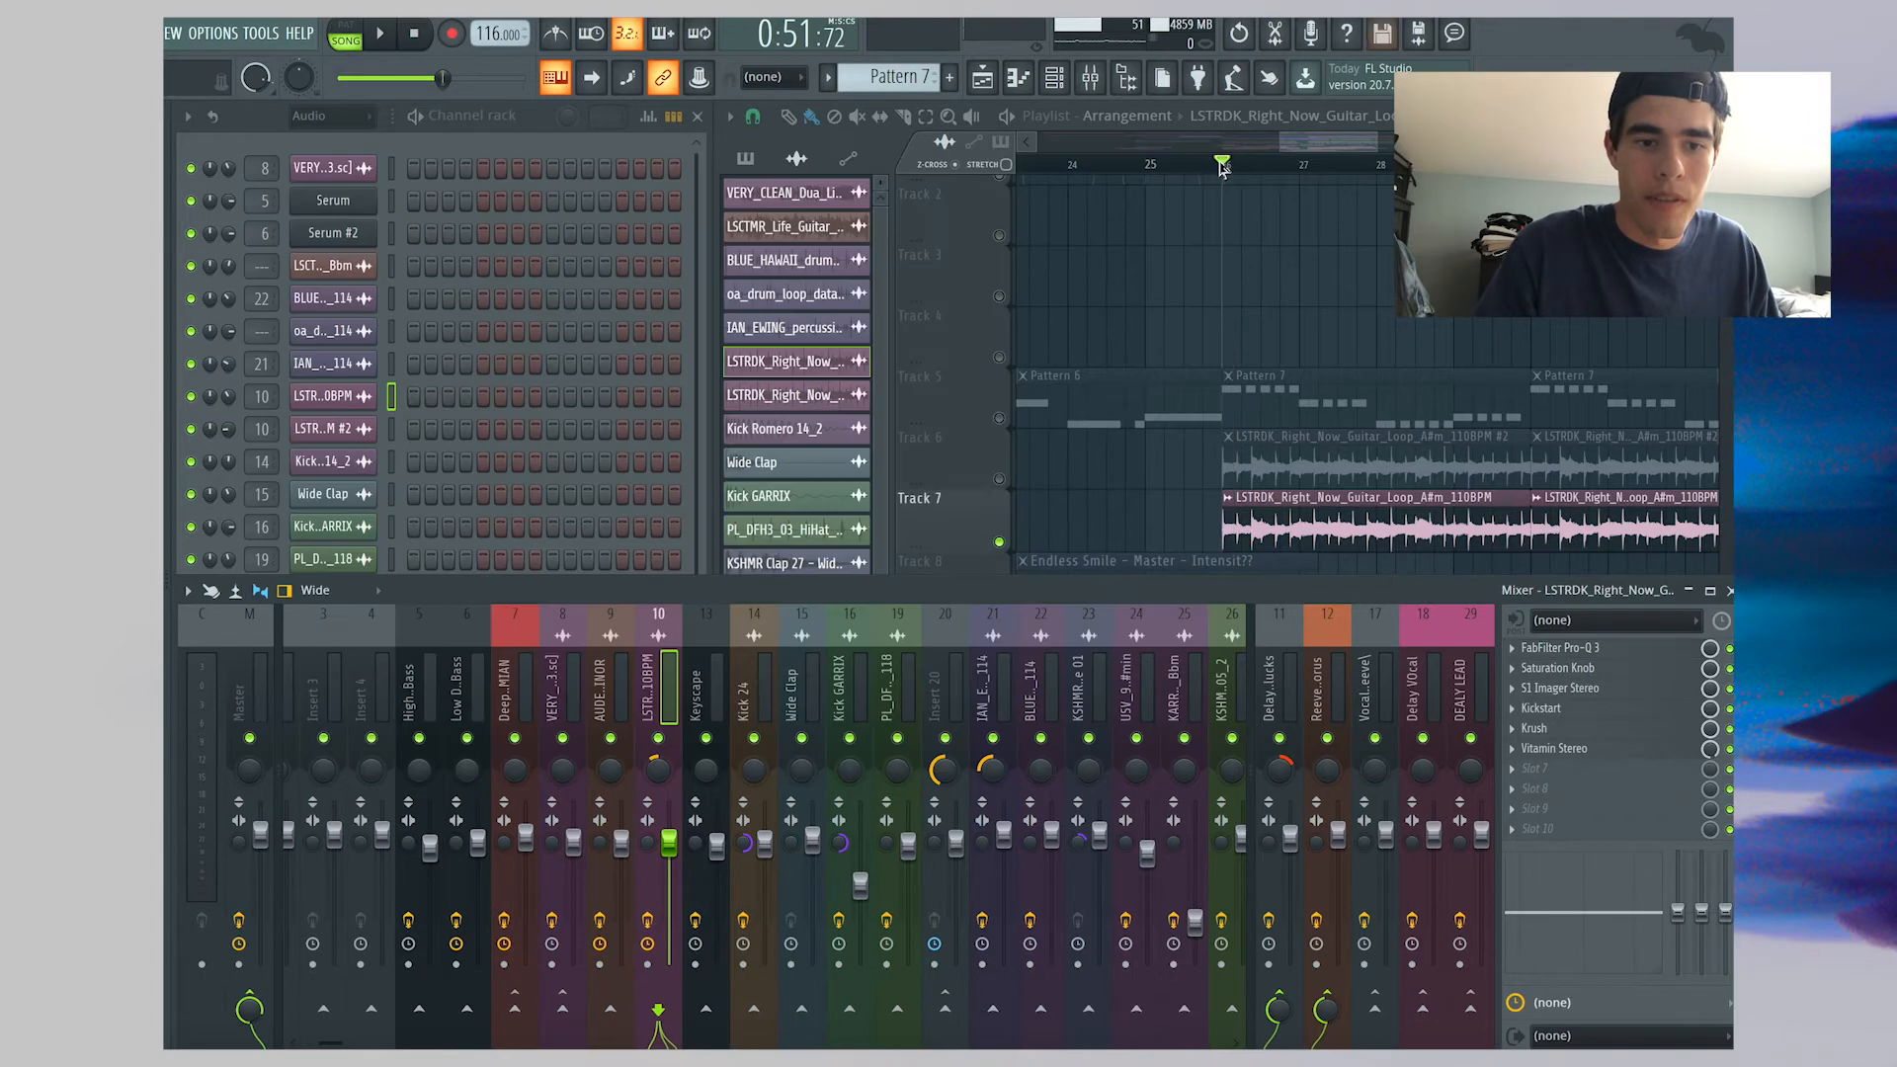
Inspect the guitar loop's S1 Imager Stereo and Krush effects
left_click(1560, 690)
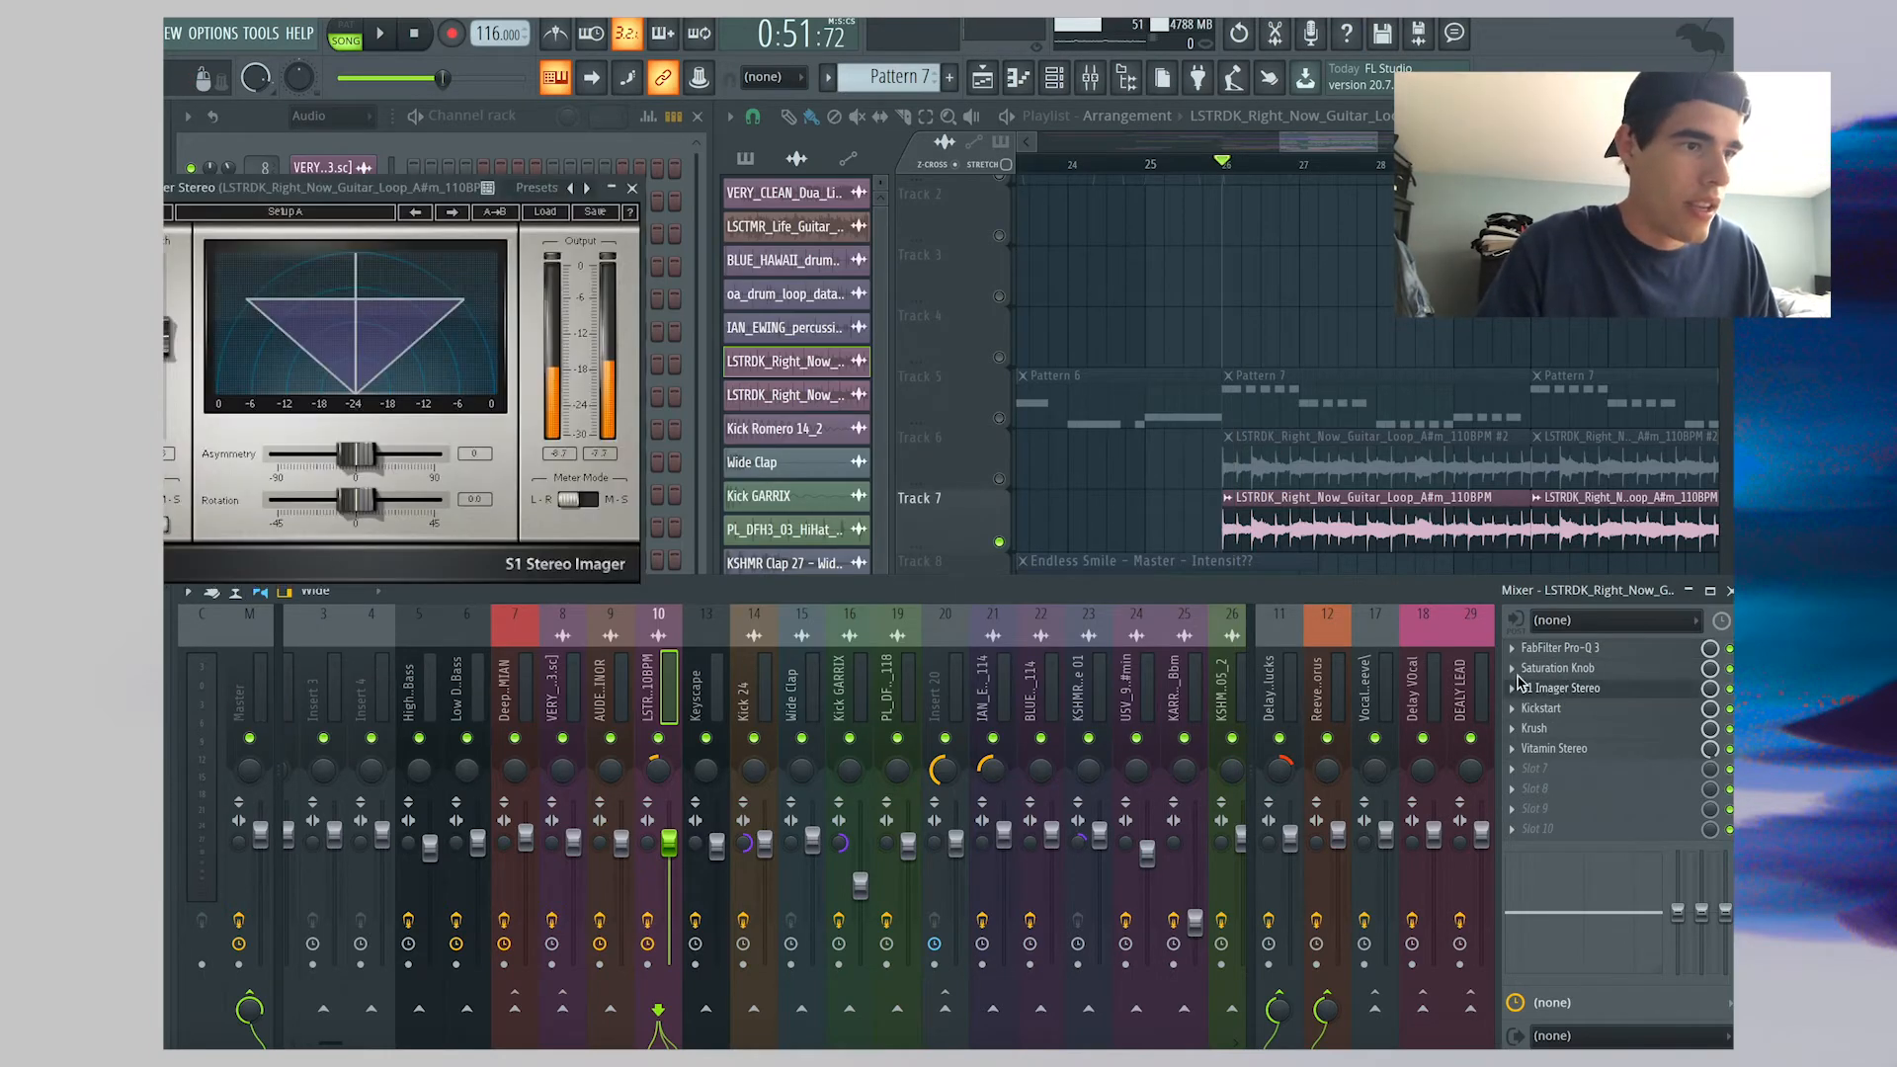
left_click_drag(377, 202, 779, 234)
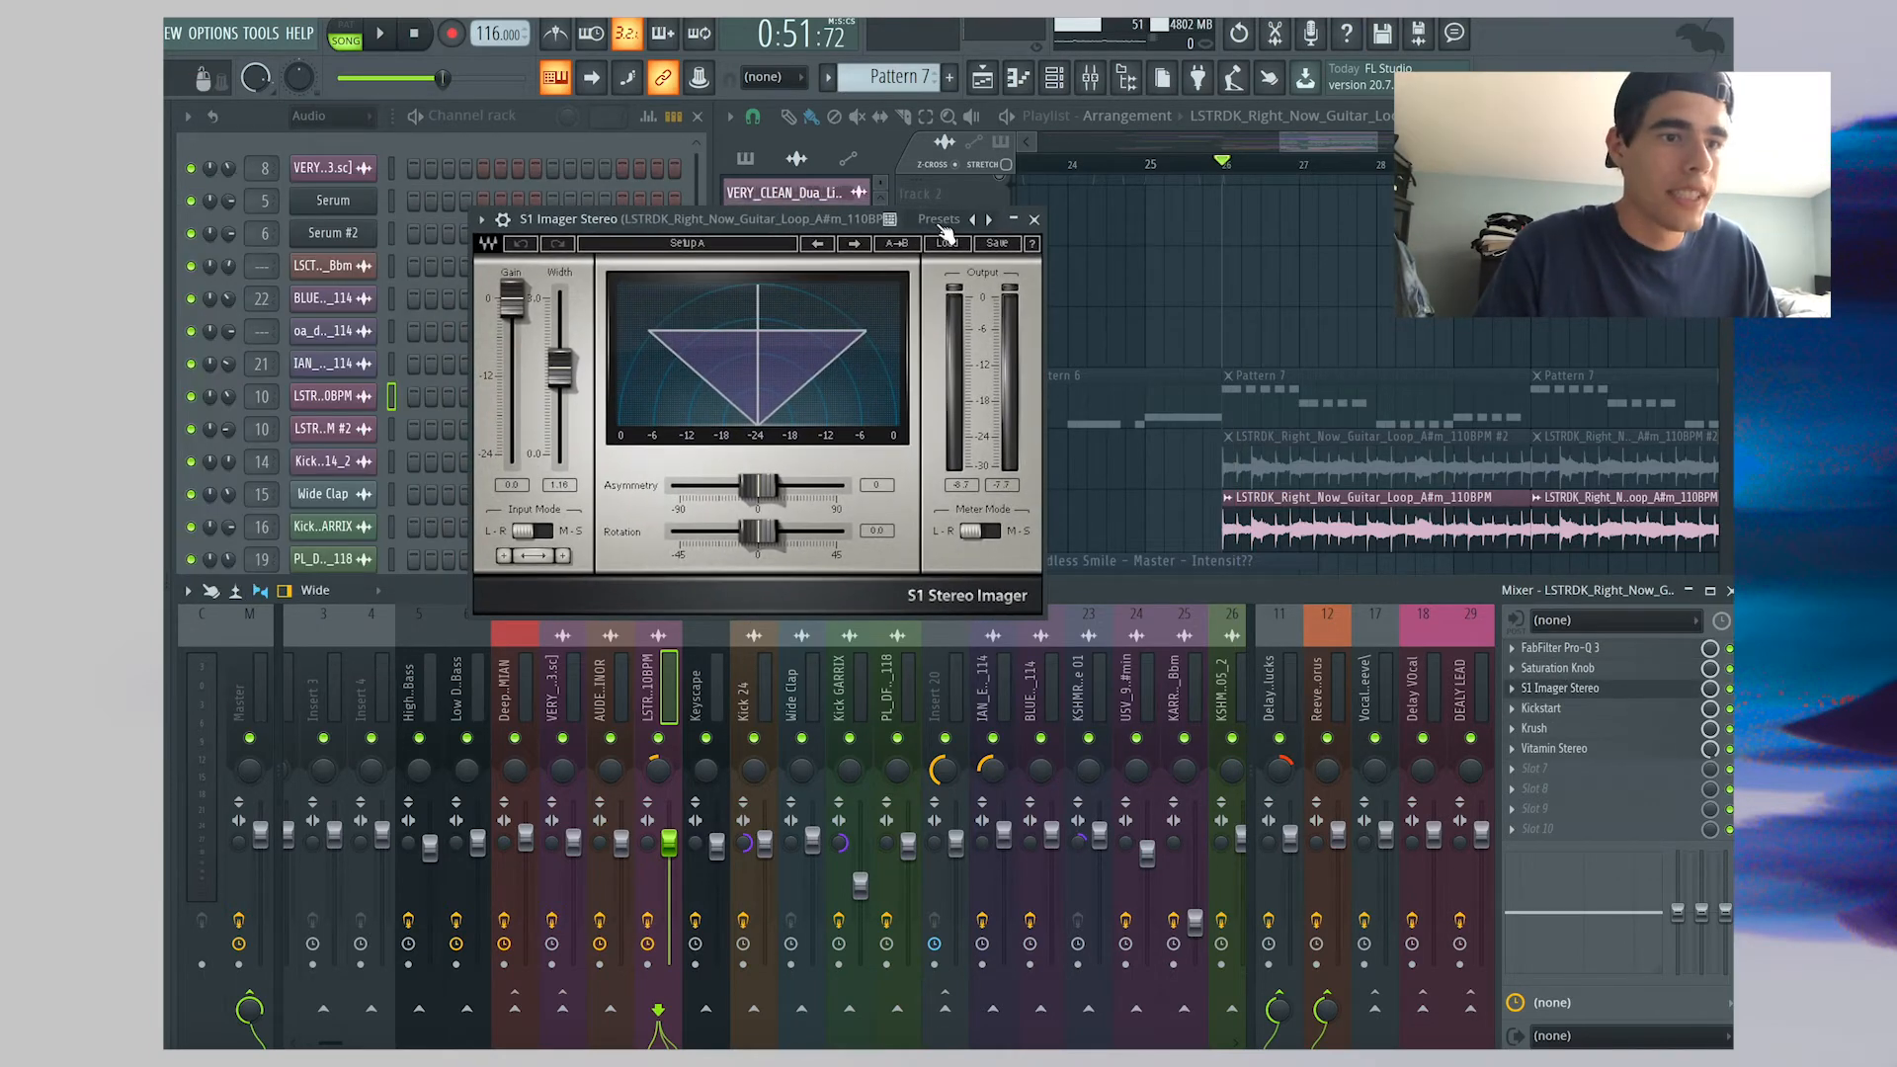
left_click(1035, 219)
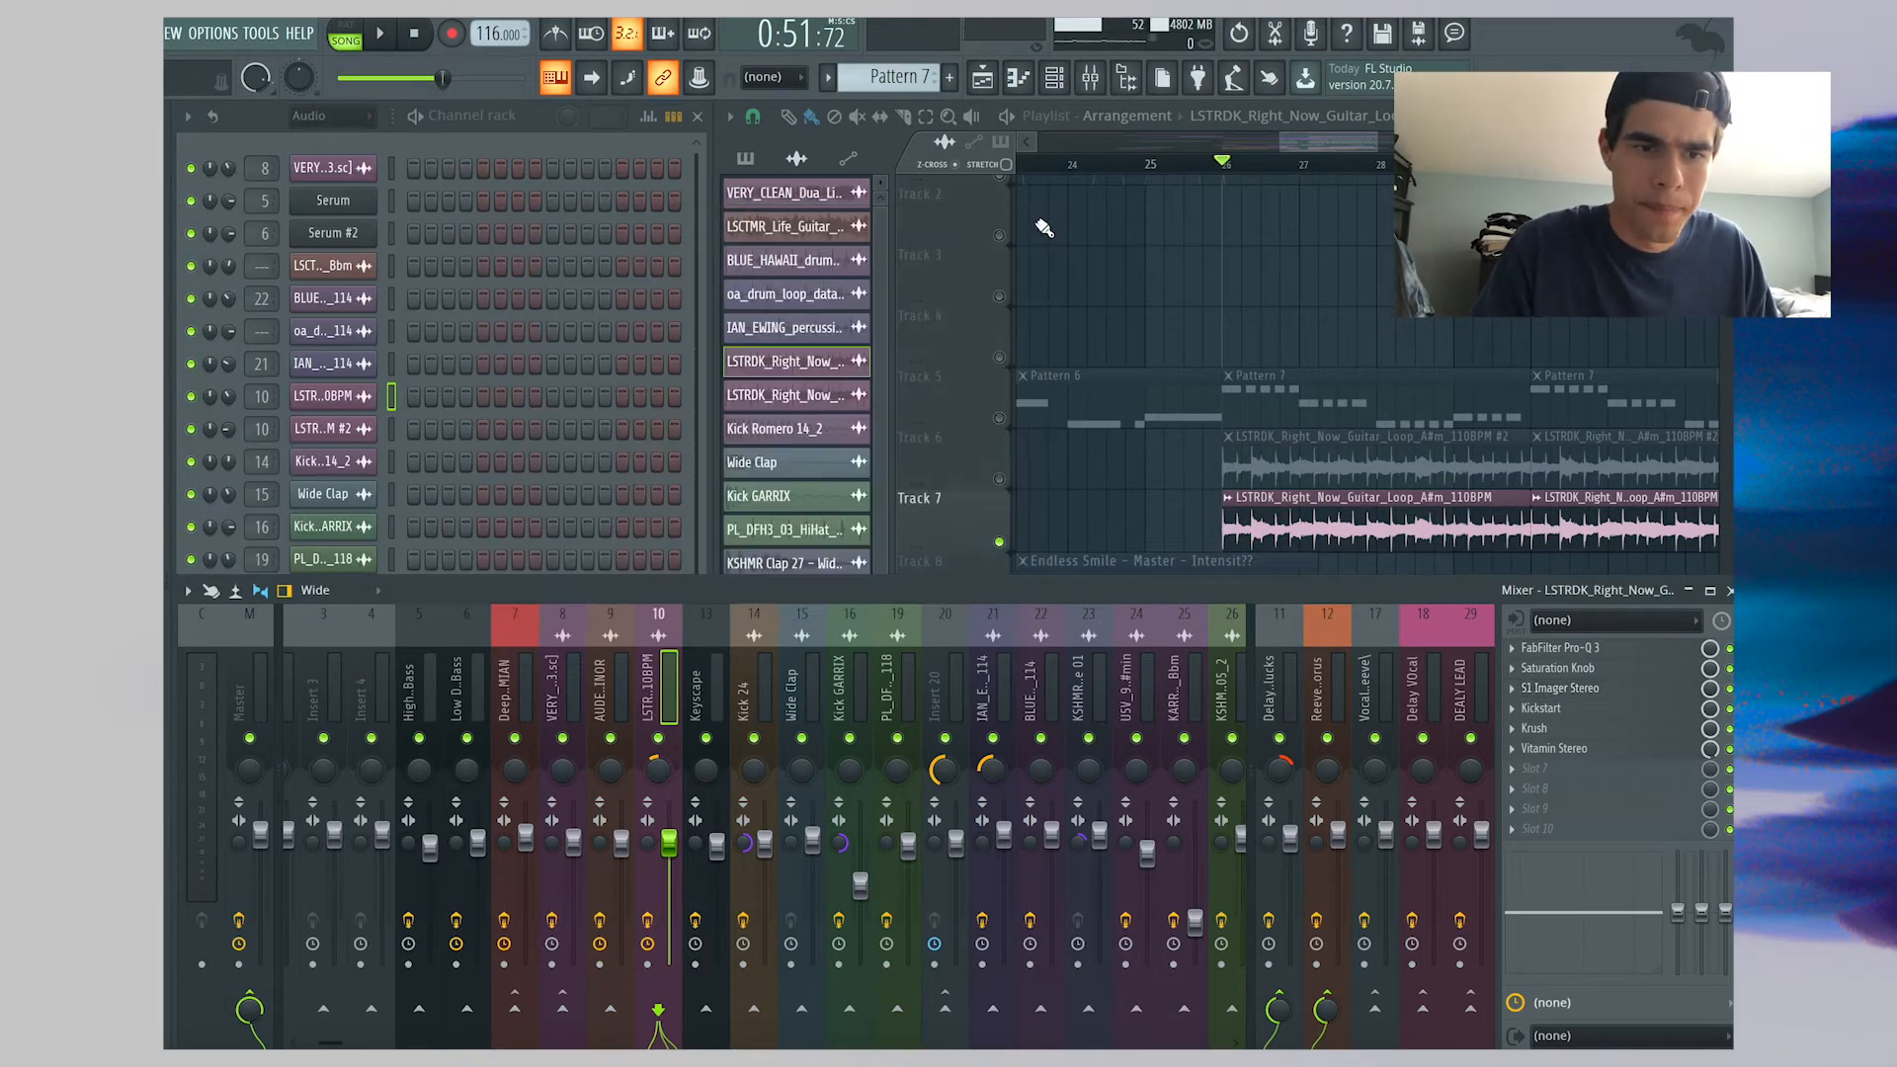
left_click(1536, 729)
left_click_drag(429, 56, 872, 222)
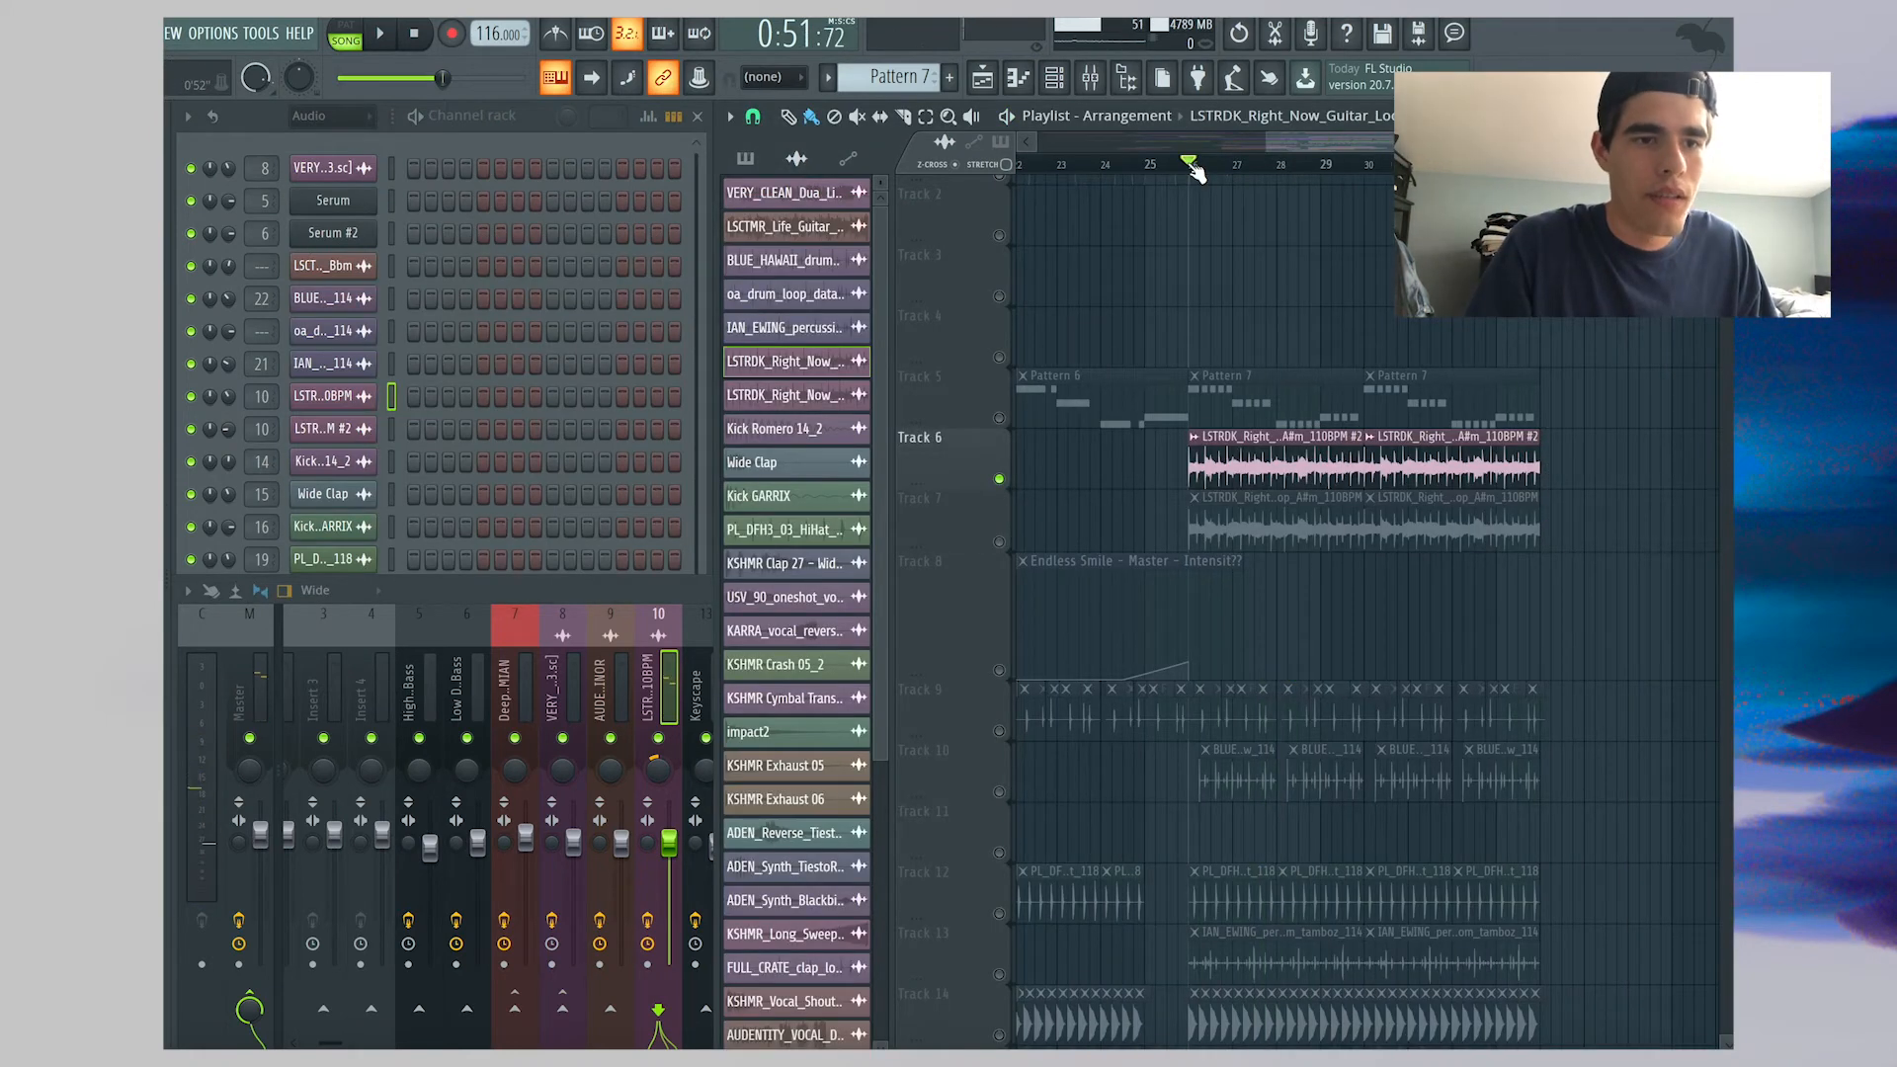
Inspect the sample settings of the guitar loop clip on Track 6, then close them
scroll(1195, 173, "up", 2)
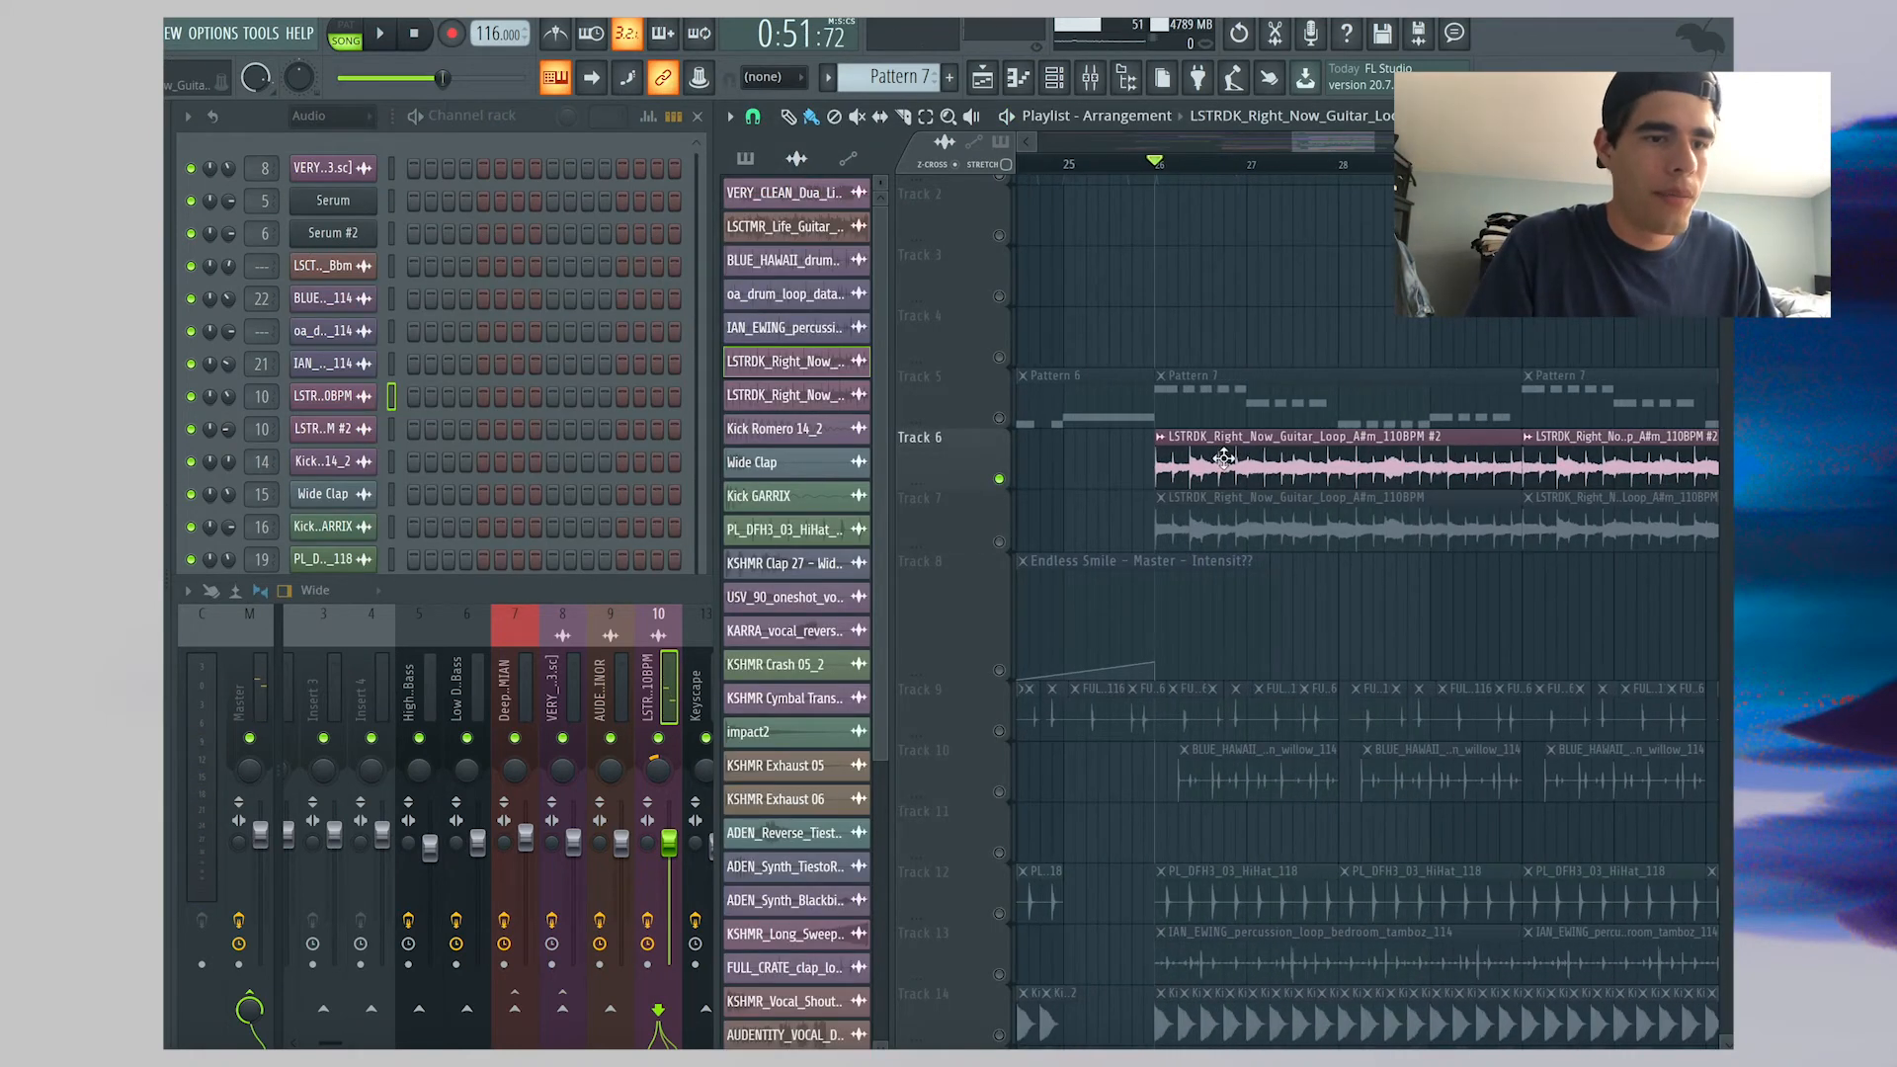
double_click(1234, 464)
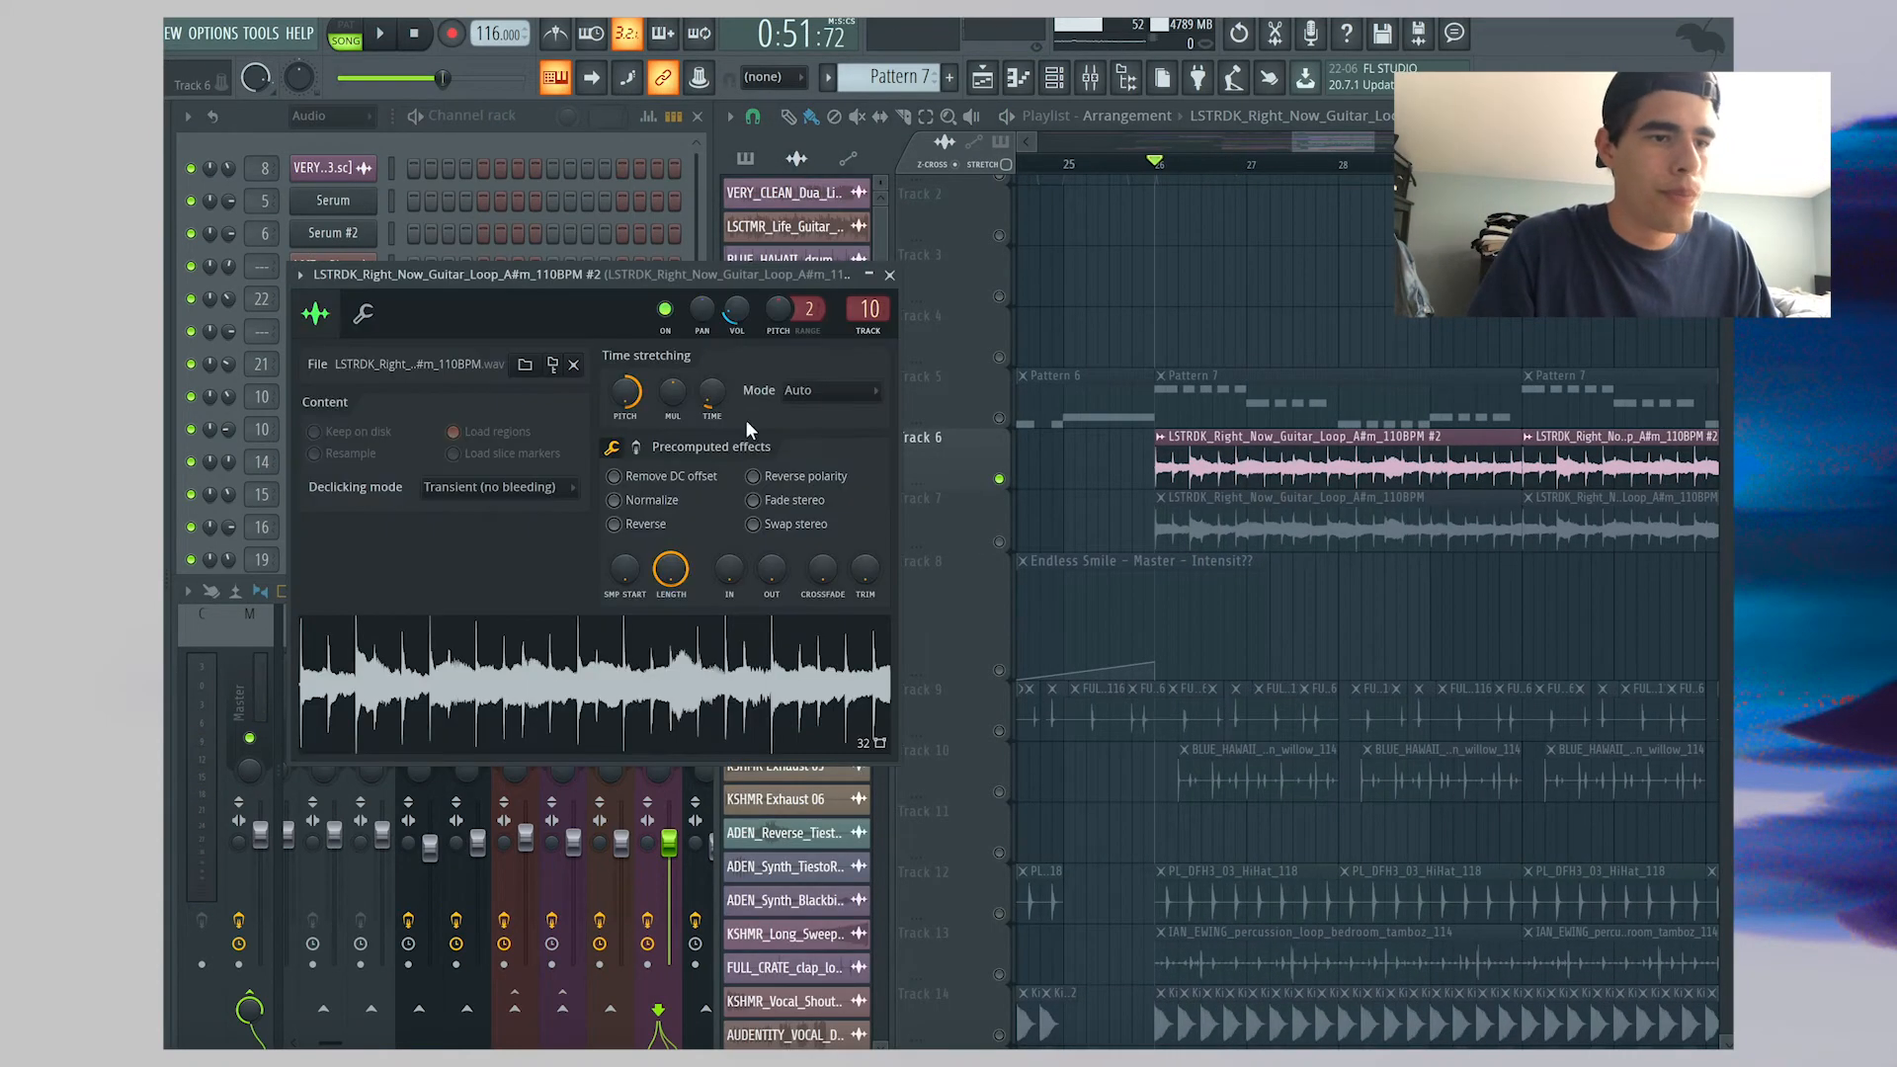
left_click(891, 276)
Audition the Track 6 guitar loop from bar 26 with the full mixer shown
scroll(1235, 262, "right", 2)
key("F9")
key("space")
scroll(998, 650, "down", 4)
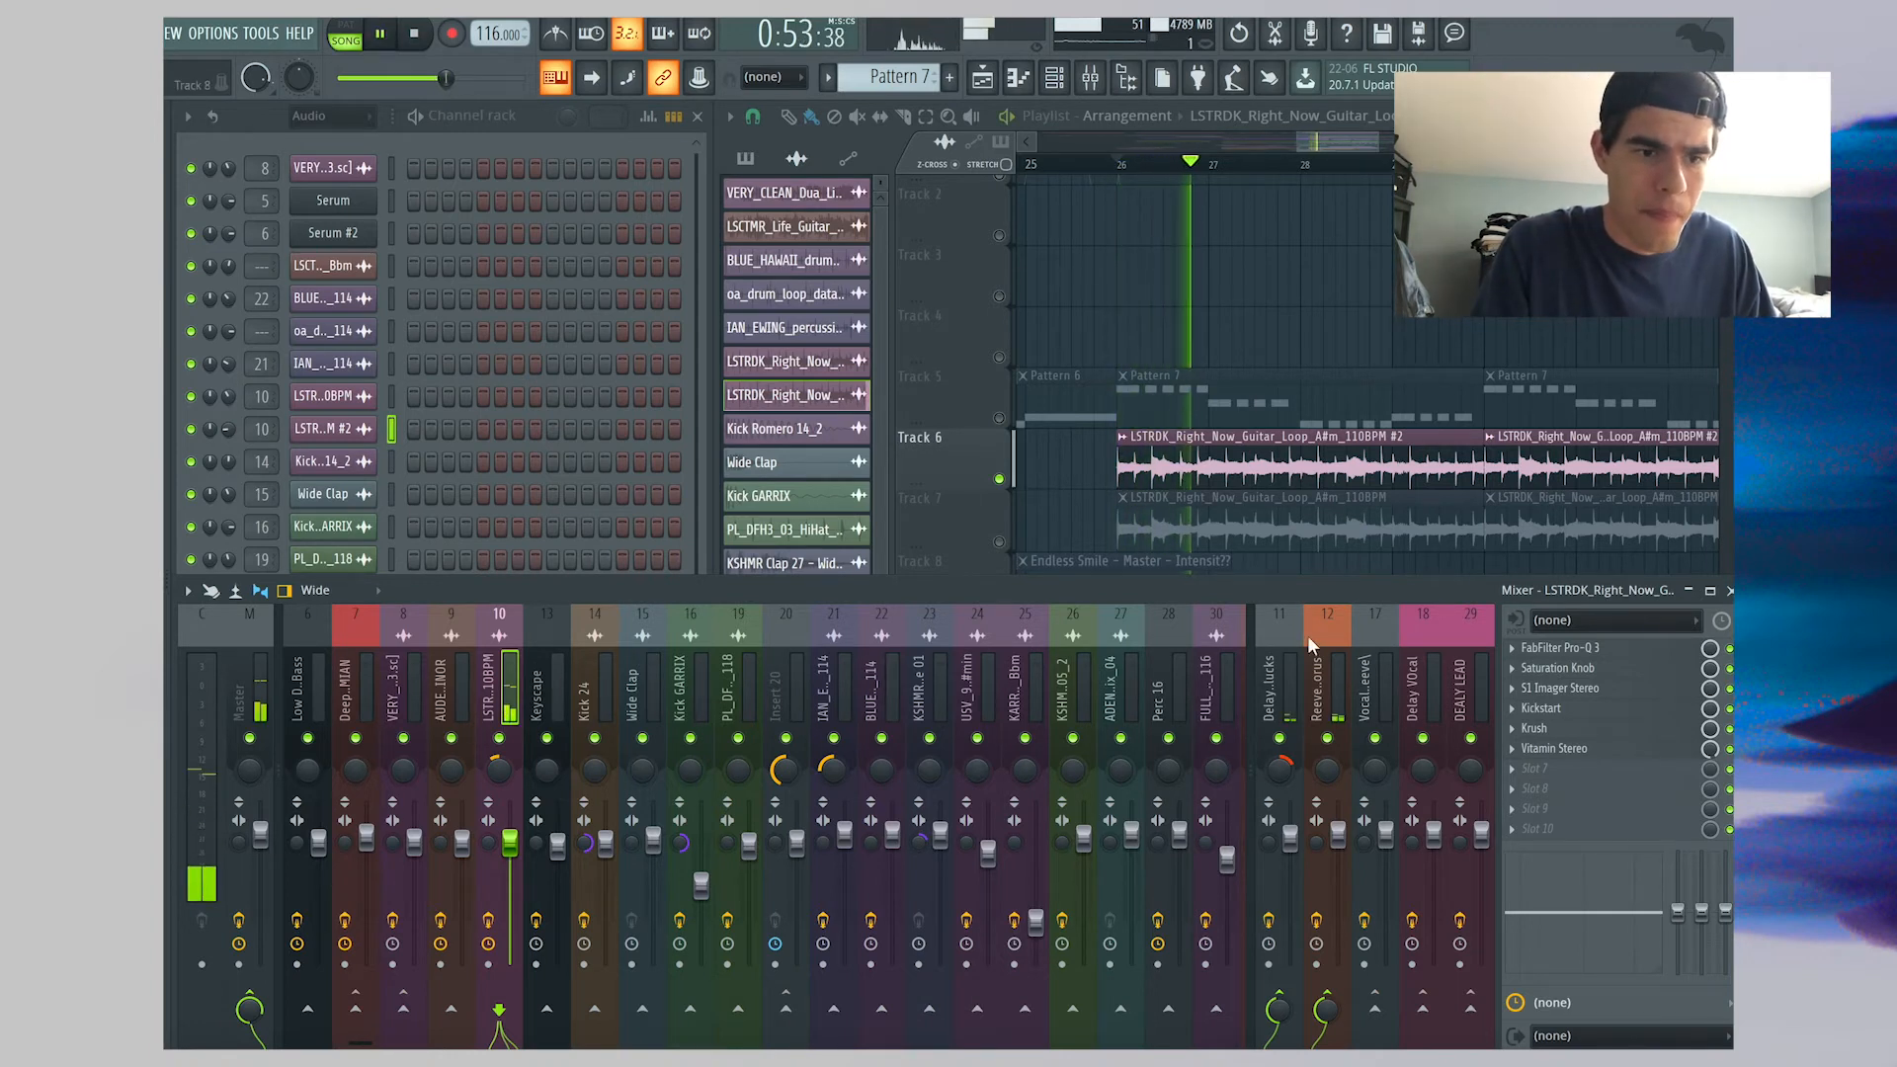
key("space")
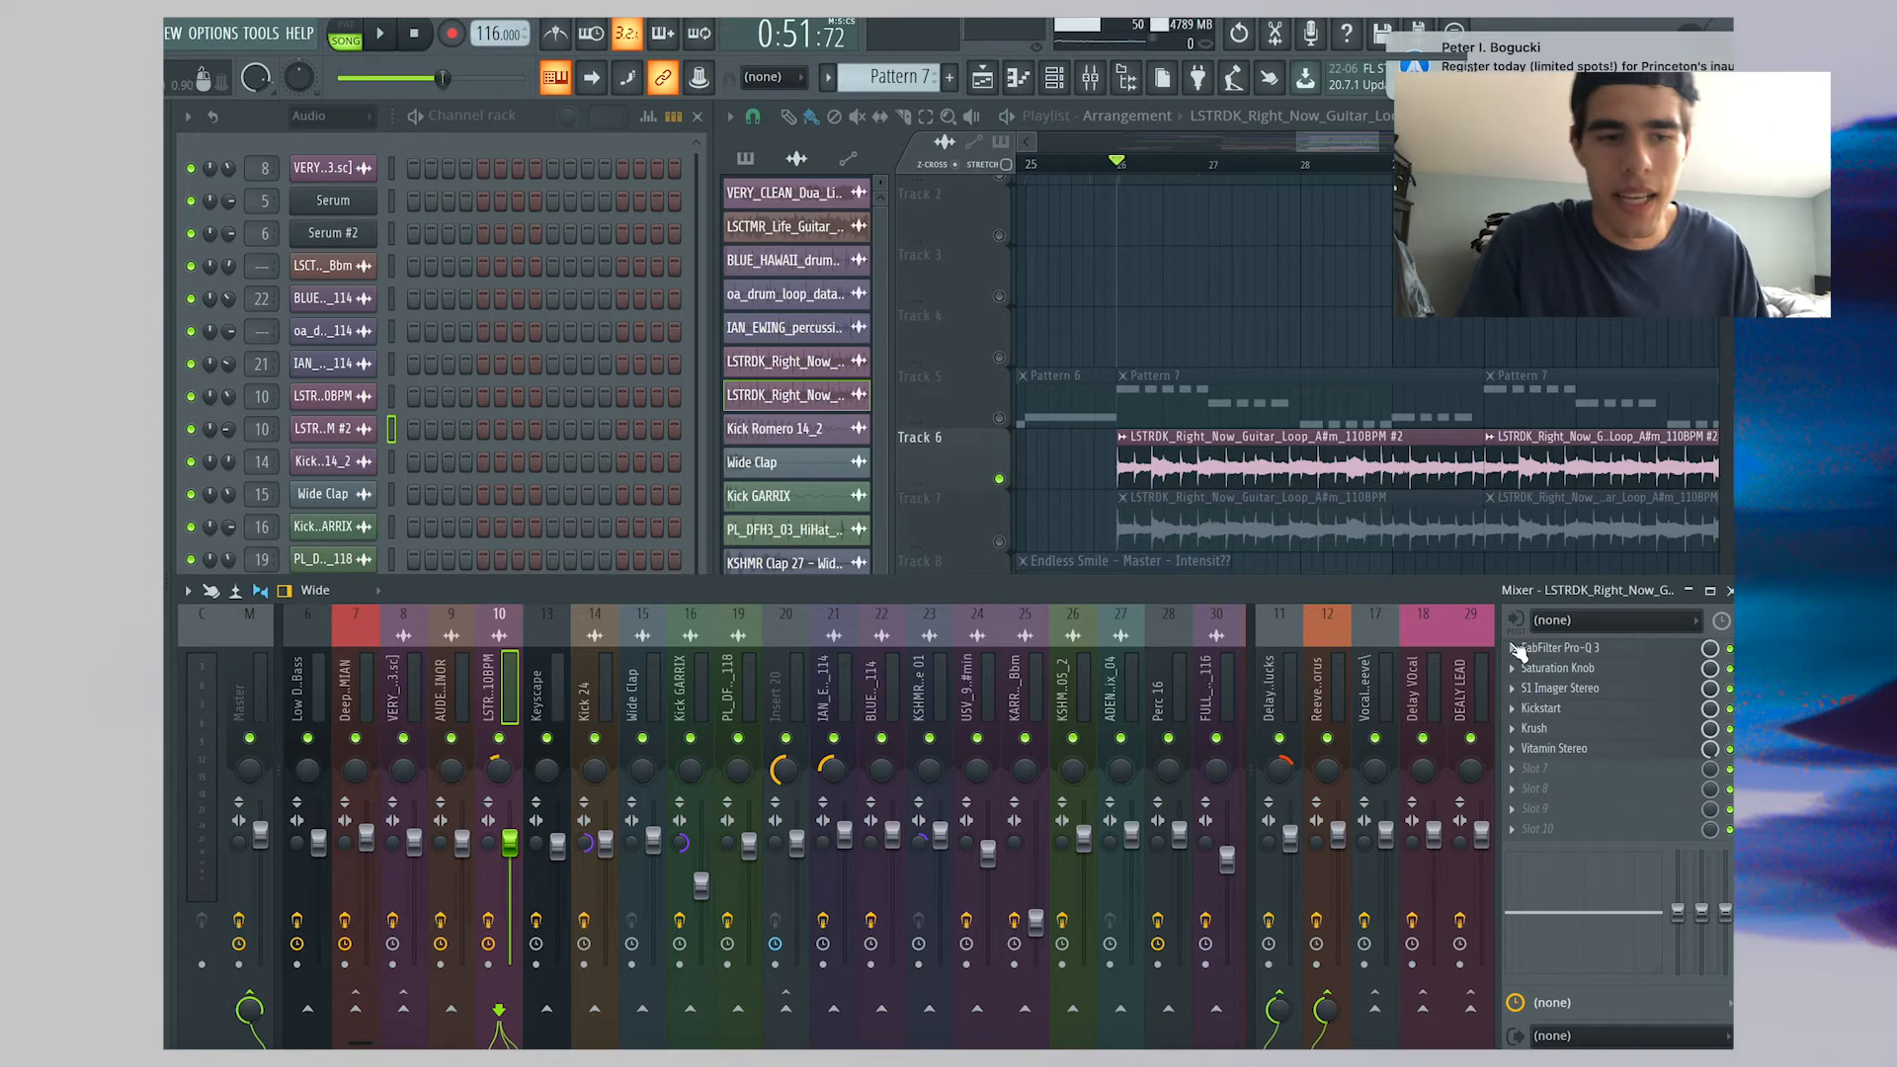
Solo the Delay Plucks mixer track and compare its effects with the guitar loop's effects chain during playback
left_click(1296, 687)
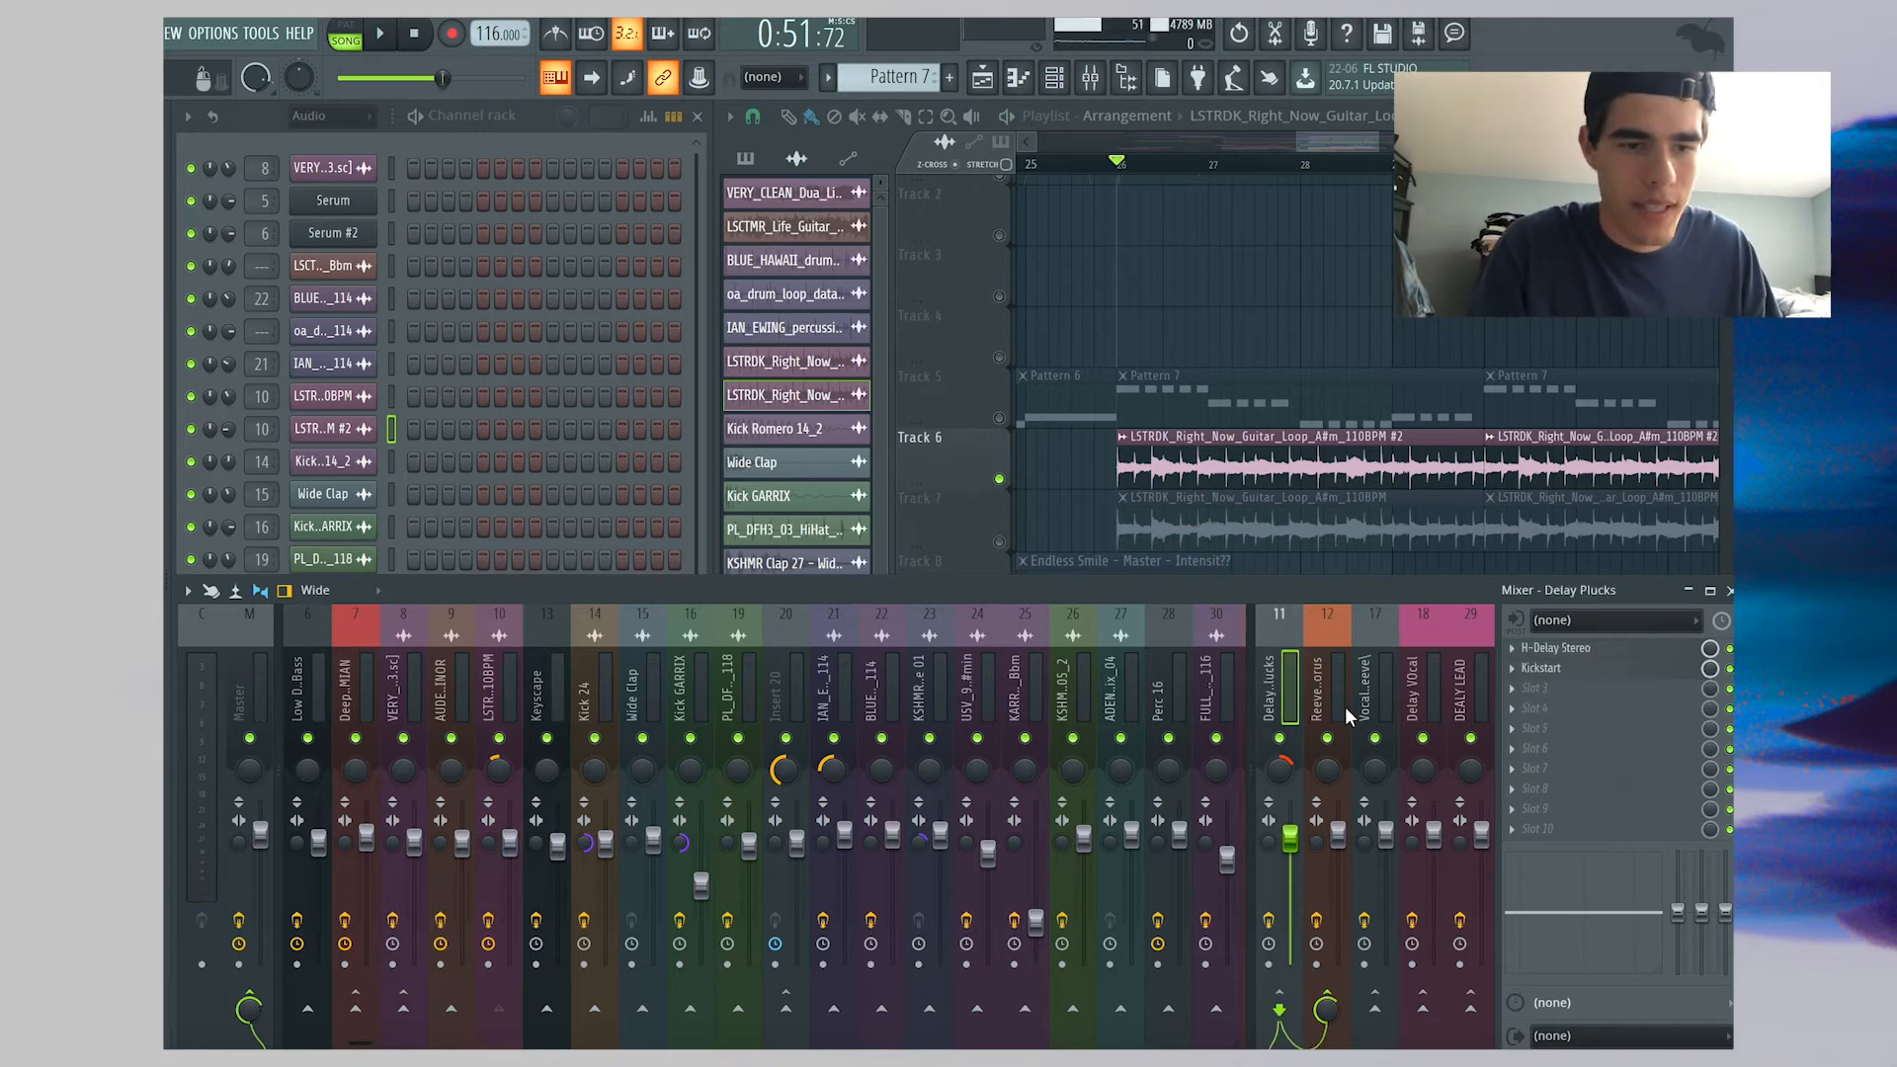
right_click(1280, 739)
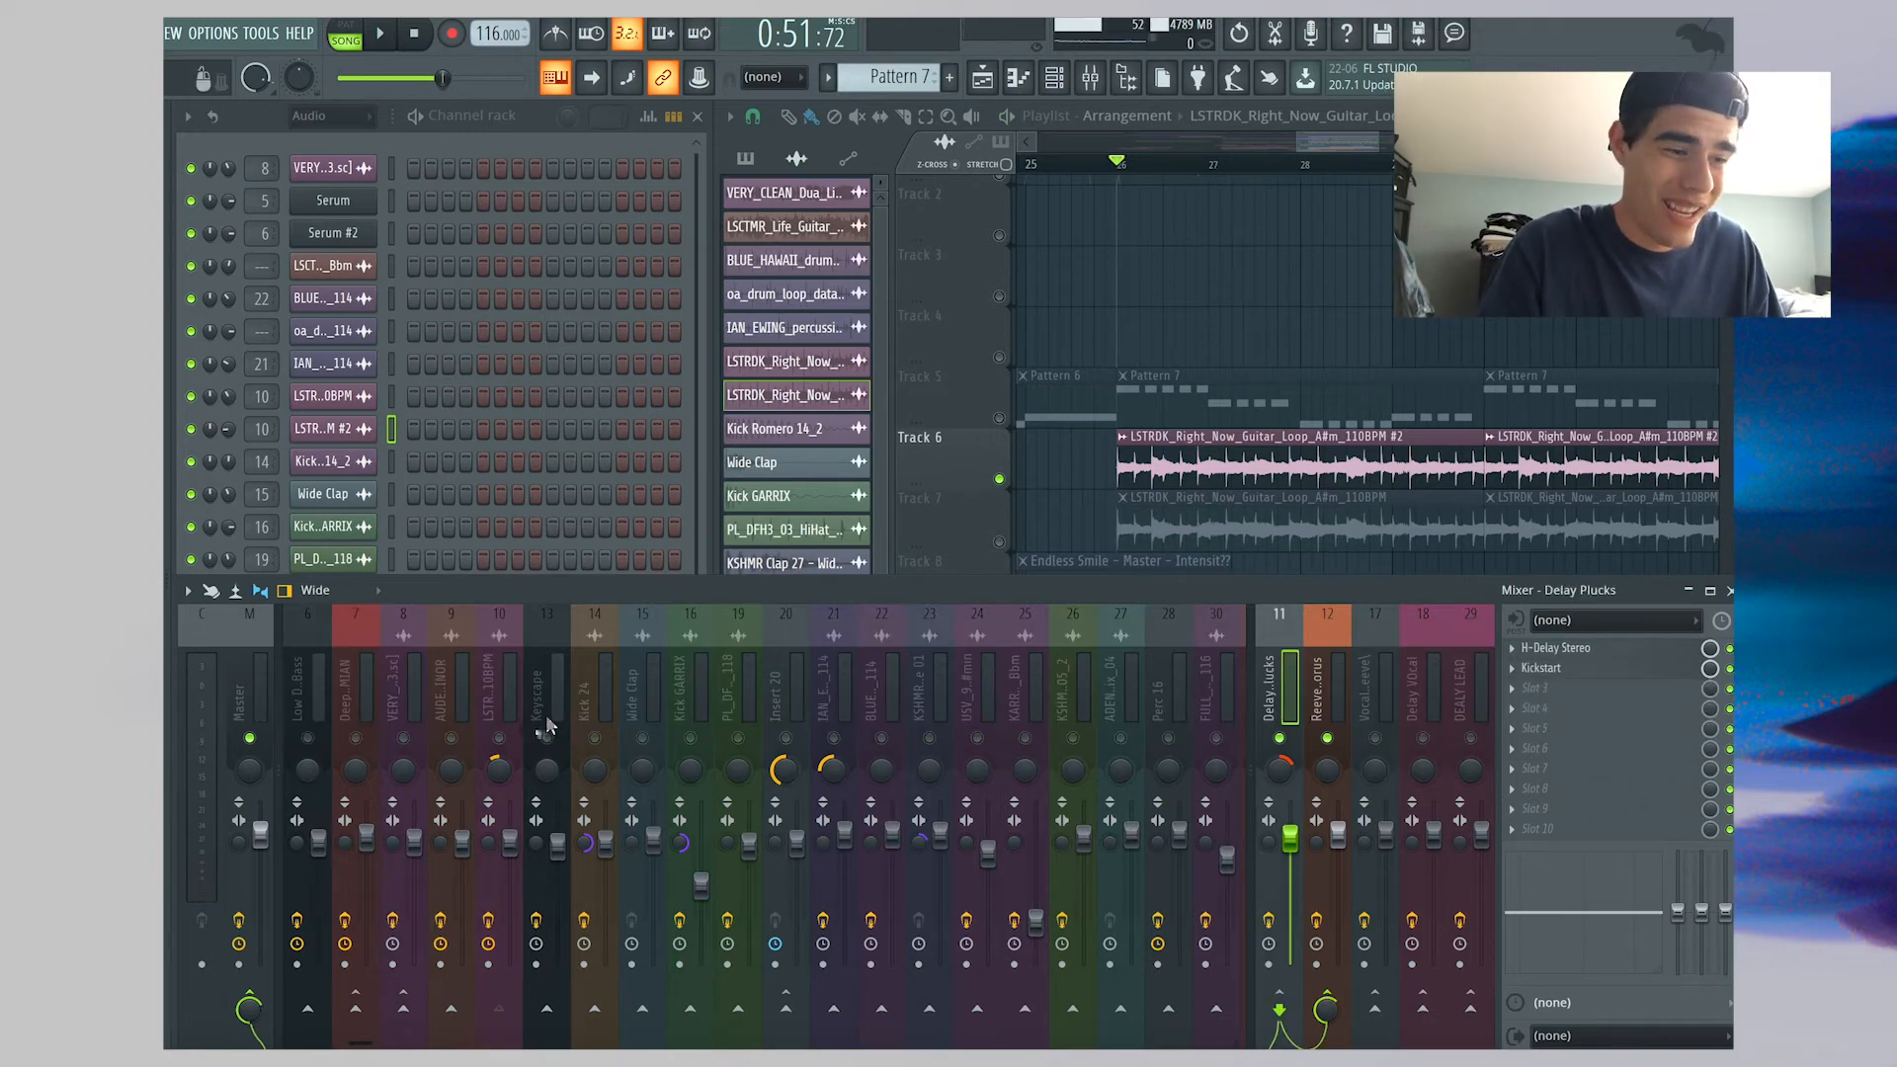
left_click(504, 691)
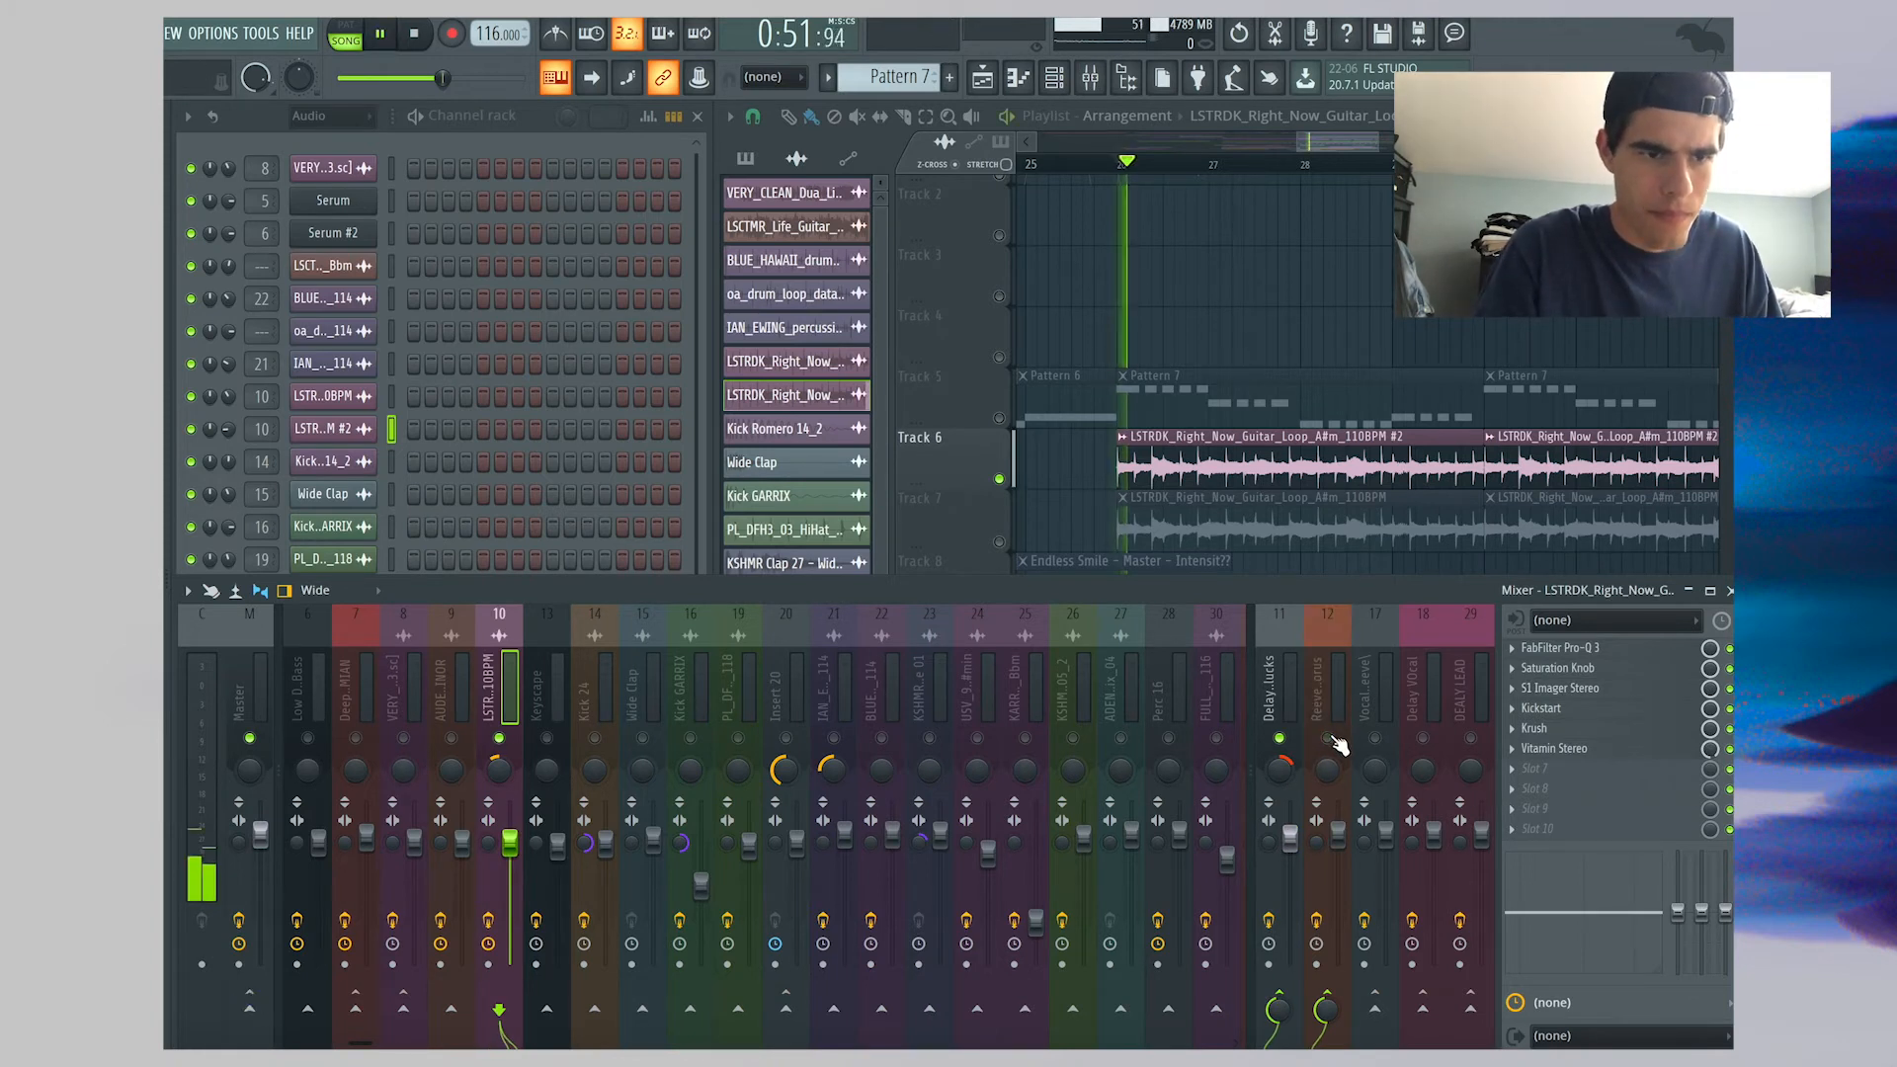
left_click(1270, 672)
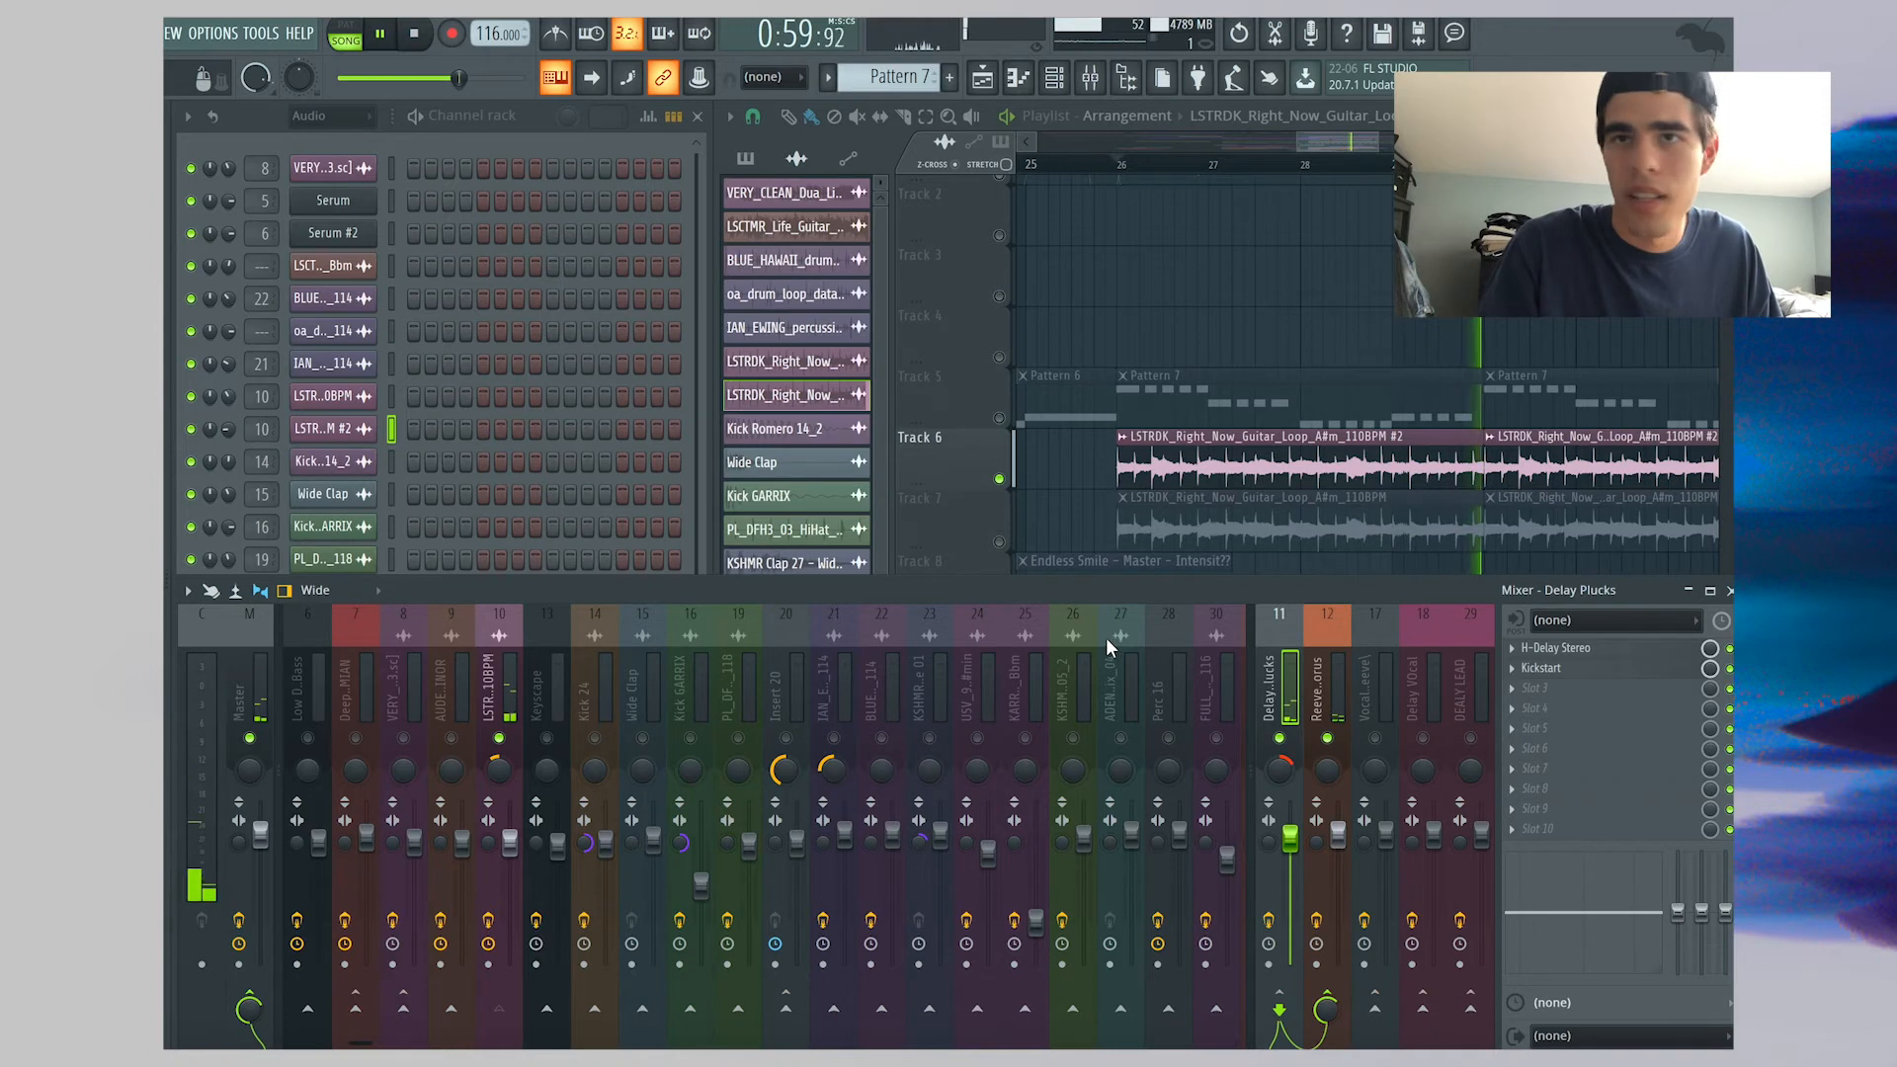
left_click(510, 664)
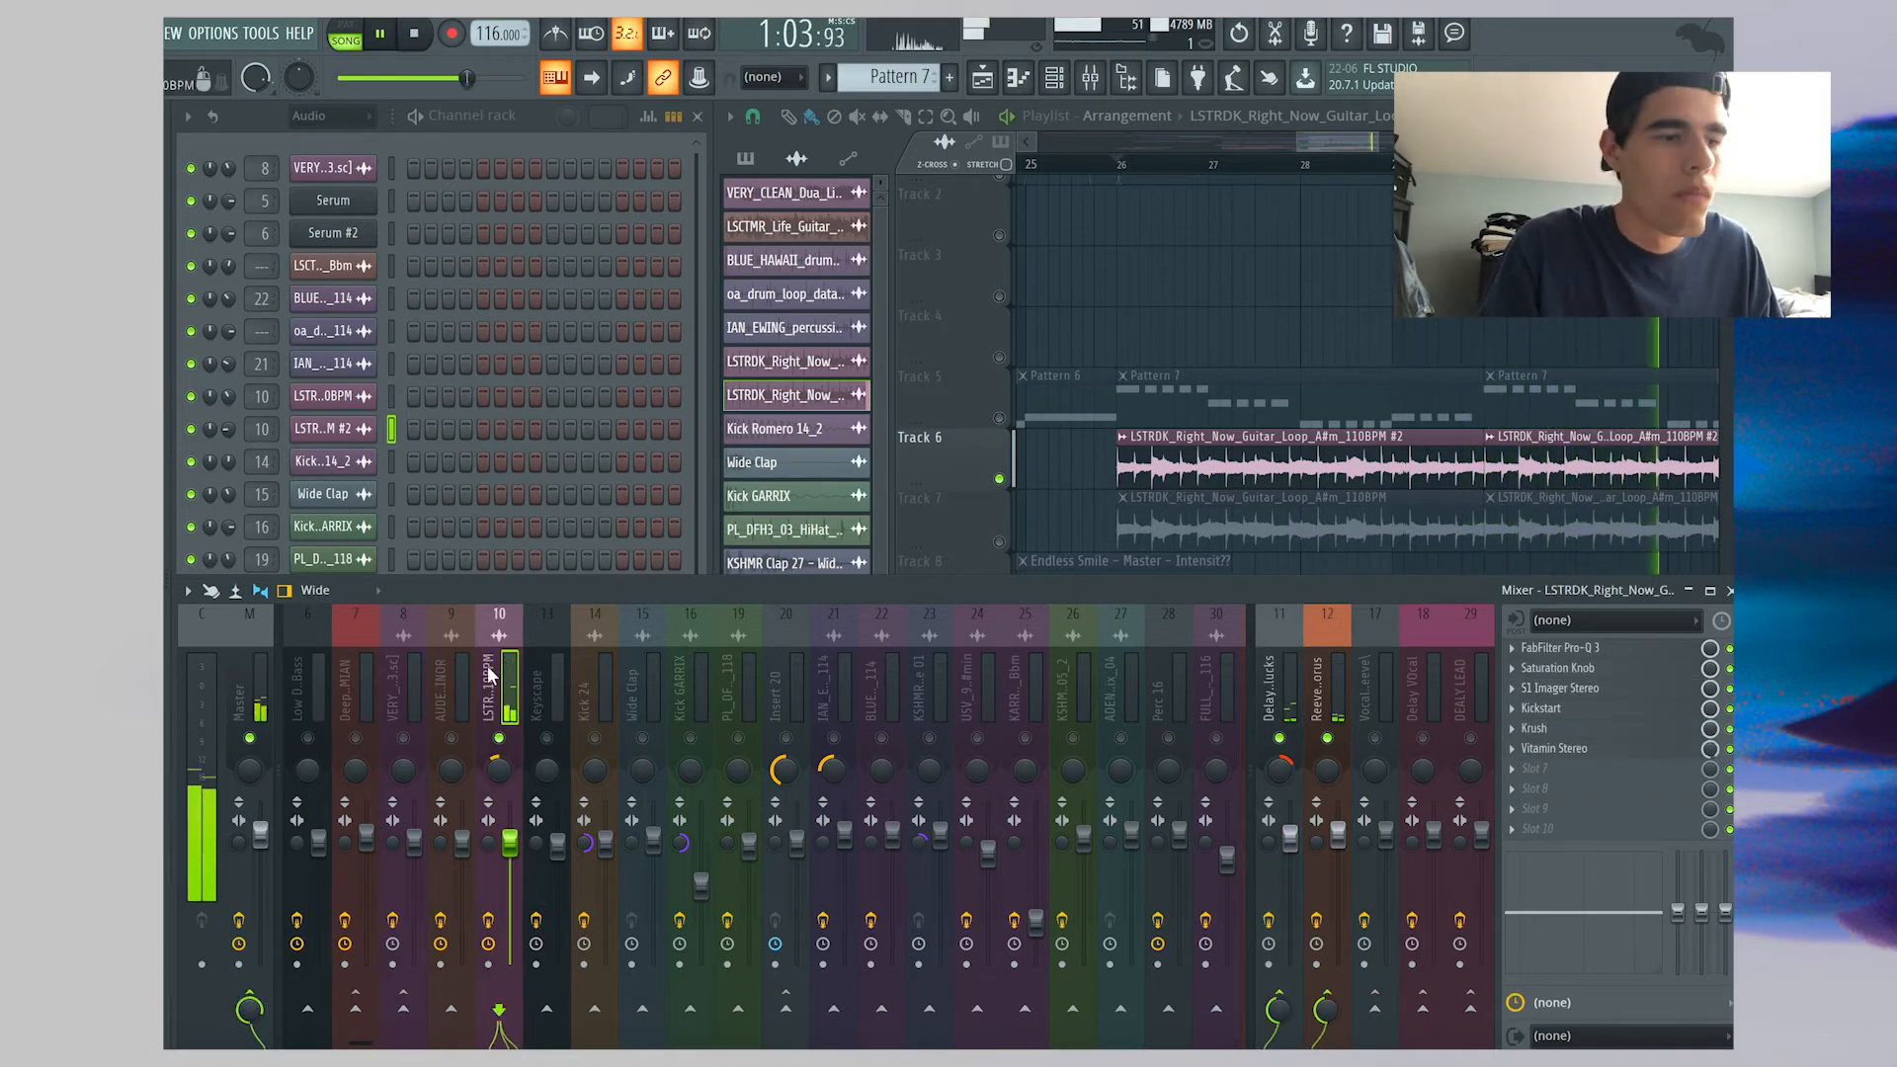
Return to the playlist, unmute Track 7 alongside Track 6 and restart playback from bar 26
left_click(1384, 264)
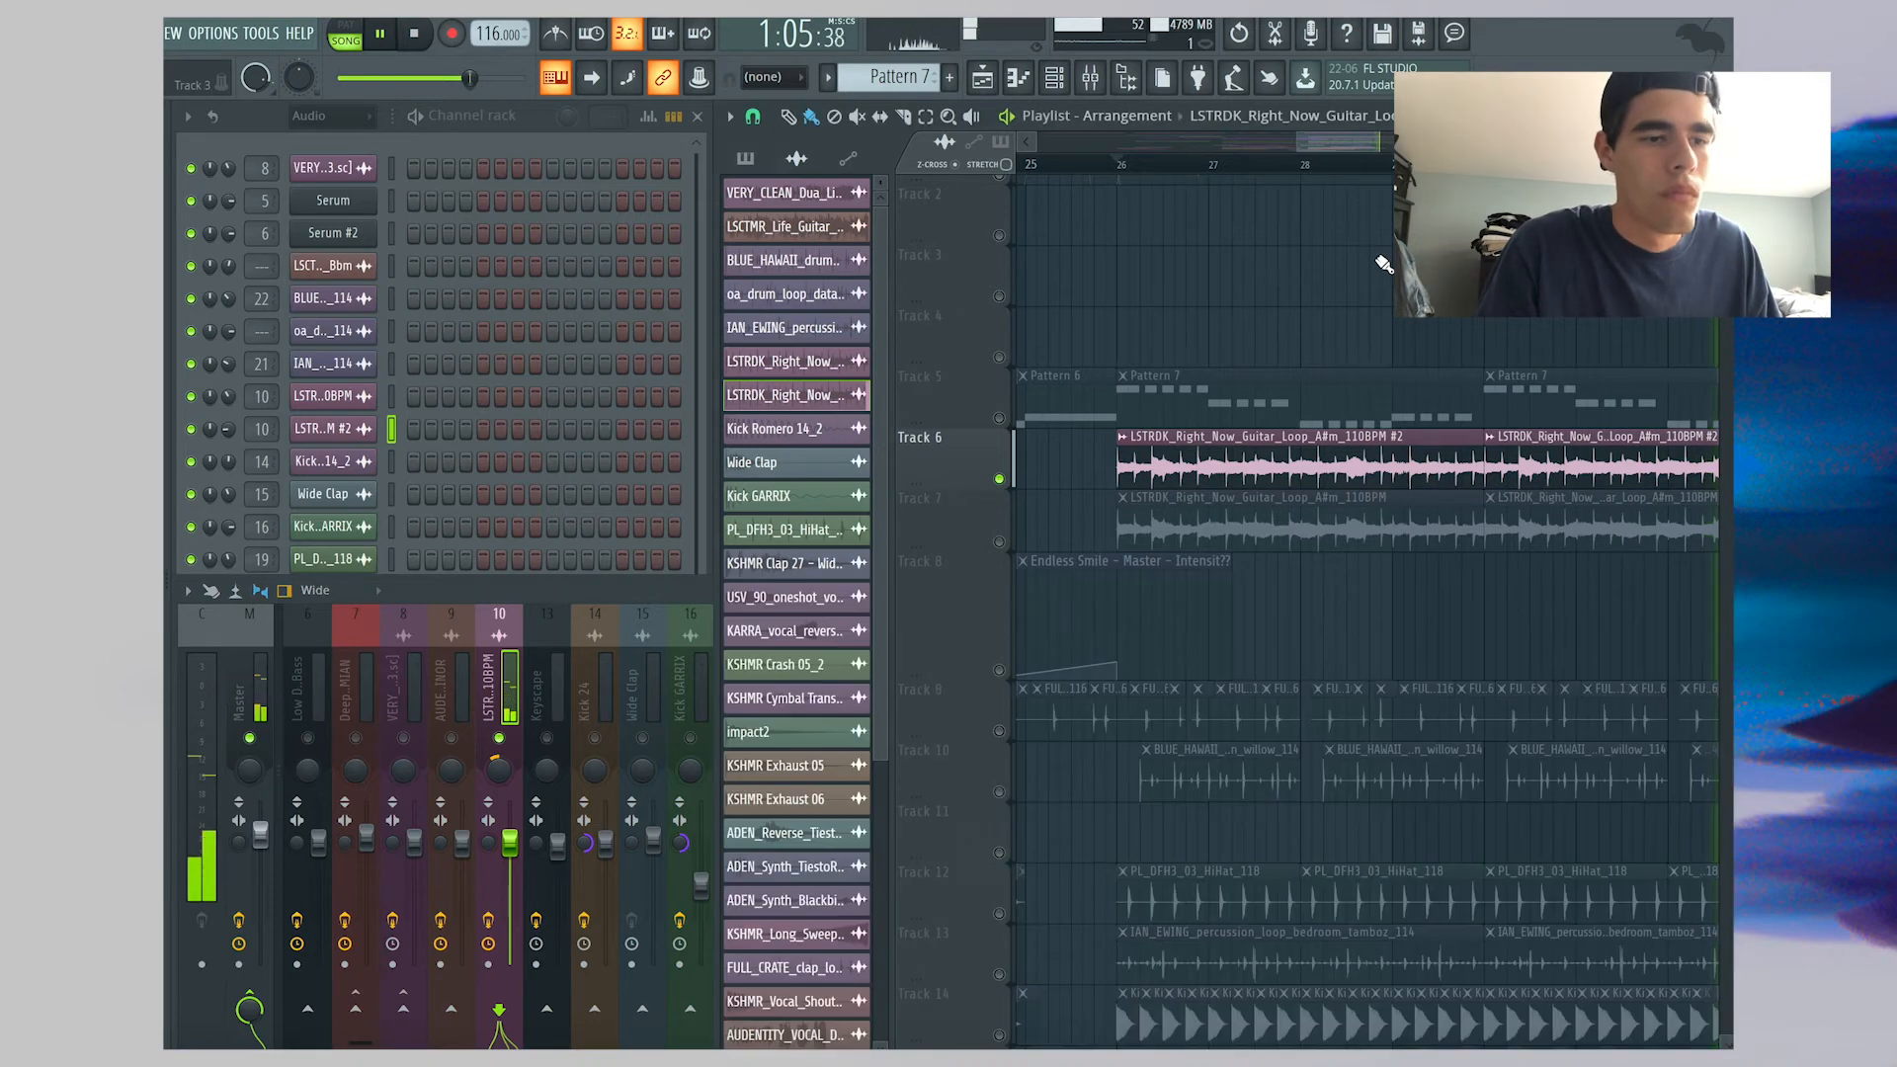
left_click(1005, 546)
key("space")
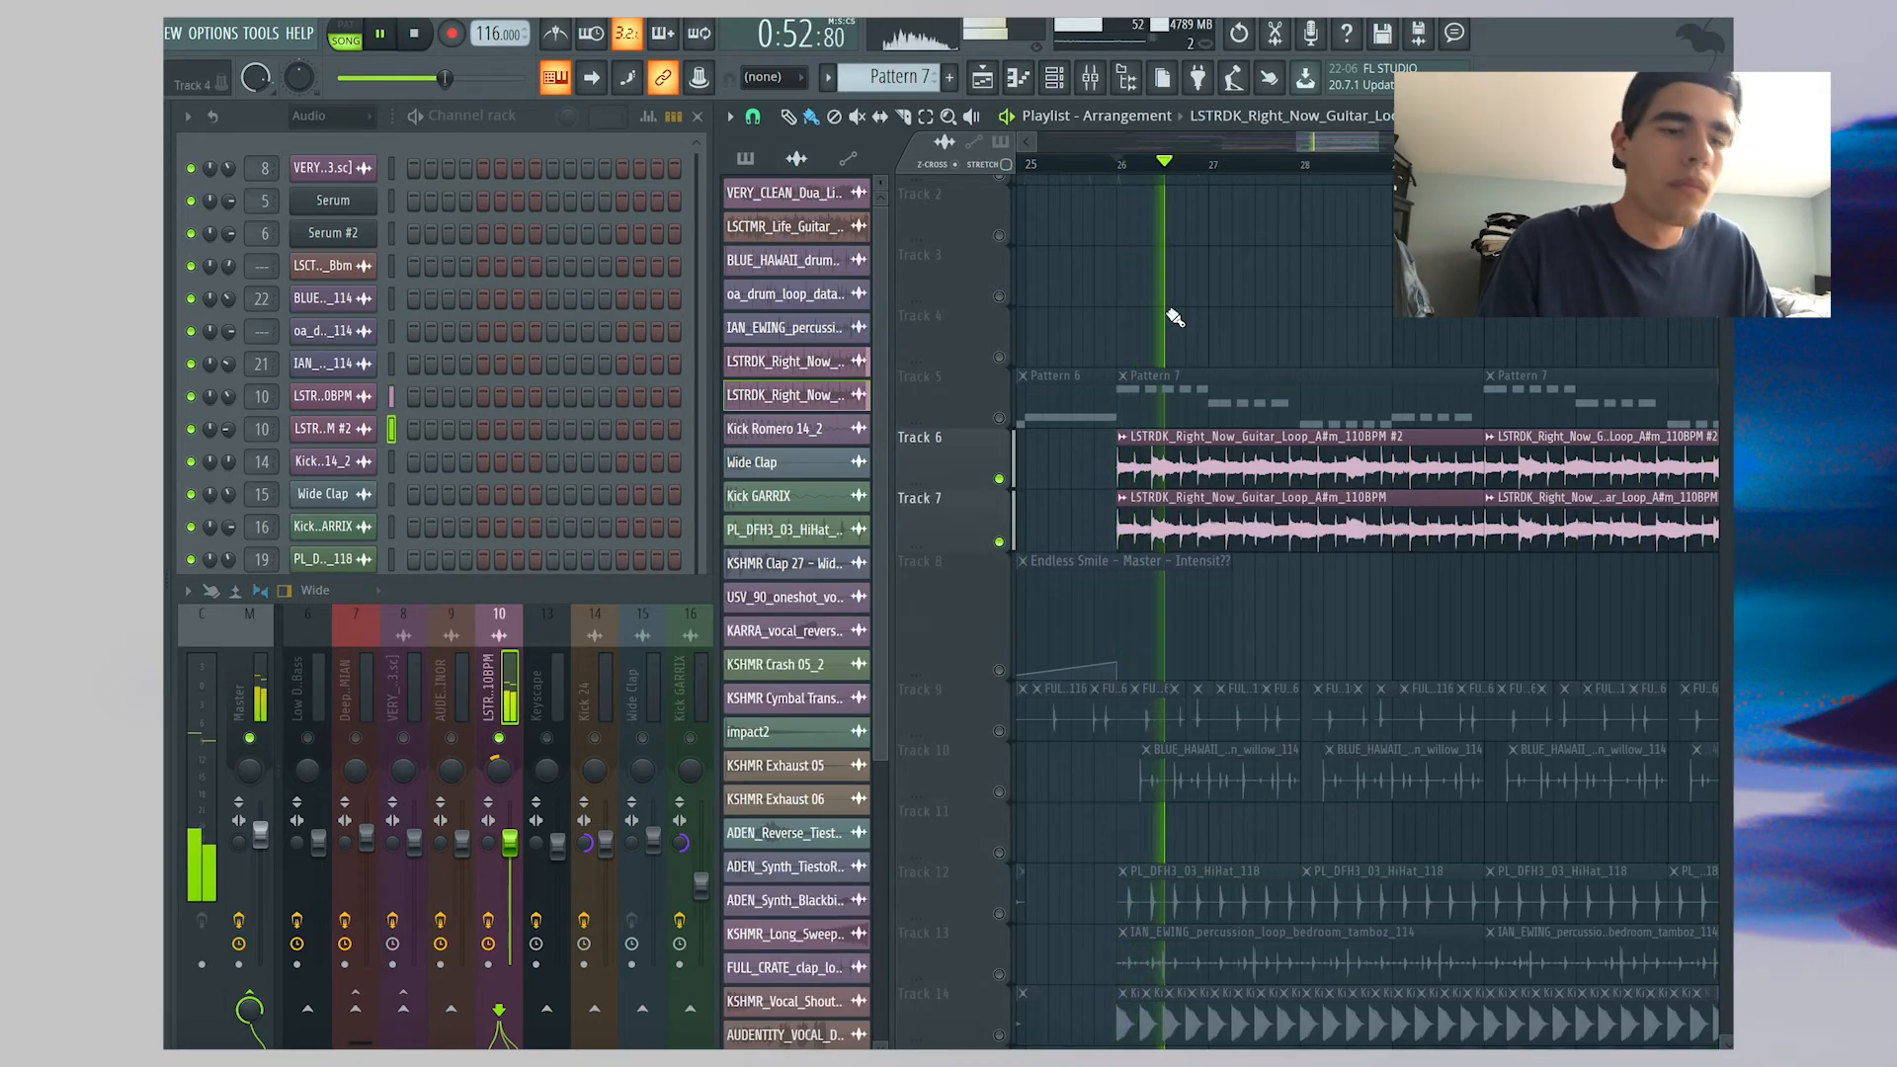
Unmute Tracks 9, 10 and 11 to bring the clap and drum loops in with the guitars
scroll(1174, 316, "down", 1)
scroll(1174, 316, "down", 1)
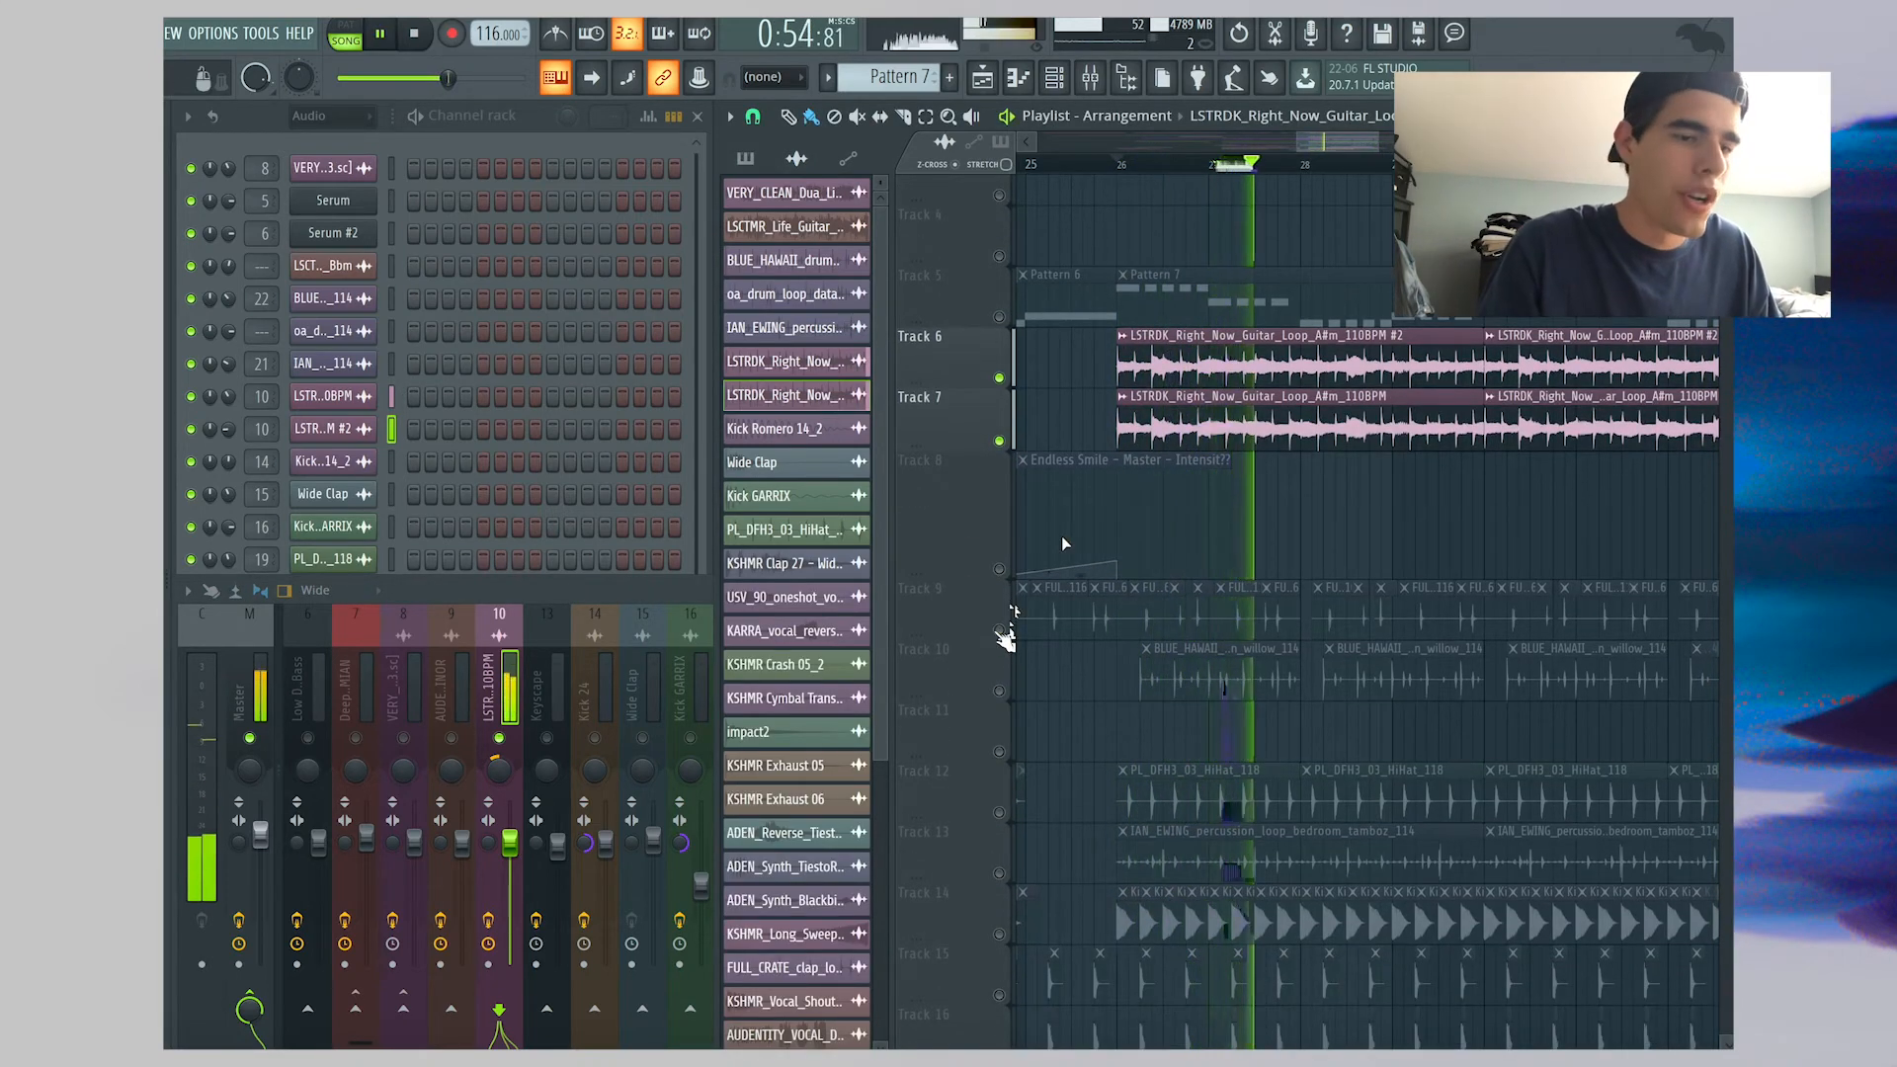
left_click(1000, 631)
left_click(999, 691)
left_click(999, 751)
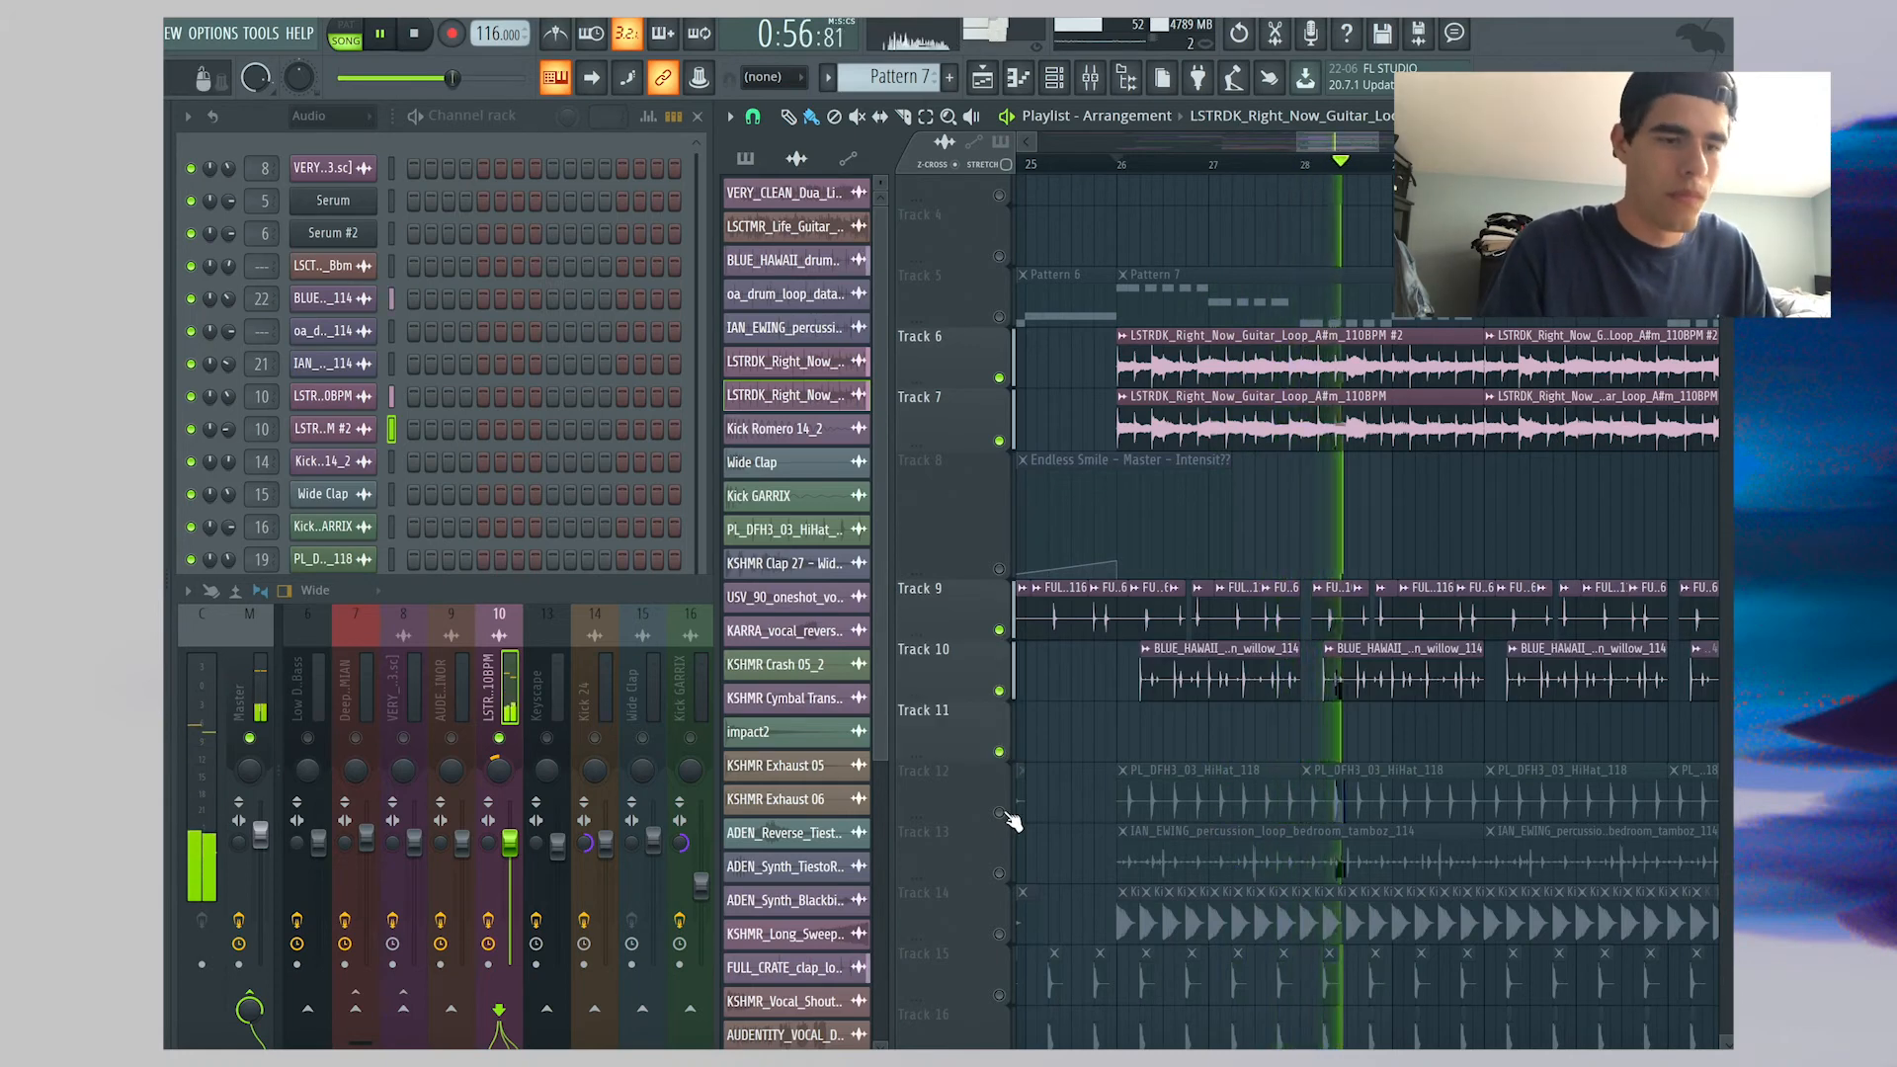
Unmute Tracks 12, 13 and 14 to add the hi-hat, percussion loop and kick
left_click(999, 812)
left_click(999, 873)
scroll(1008, 790, "down", 4)
left_click(1000, 697)
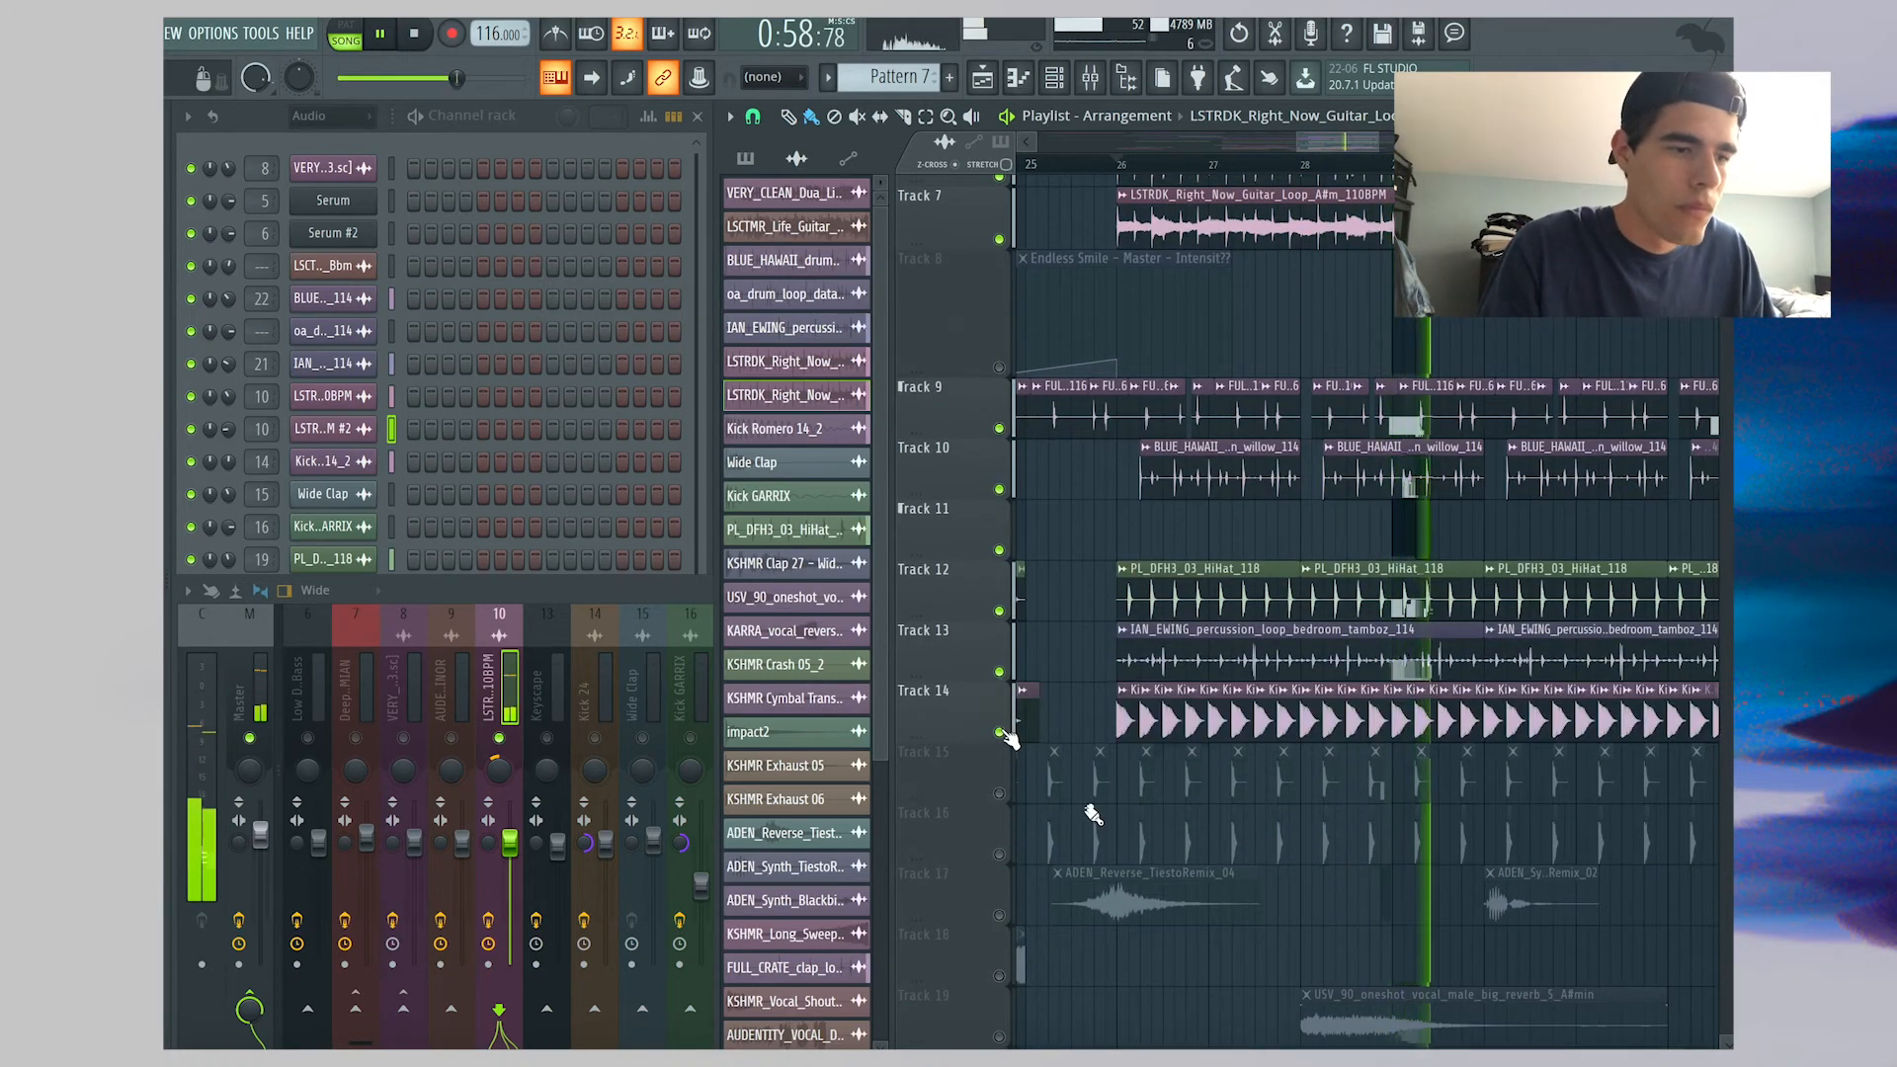
scroll(1012, 710, "down", 2)
key("F9")
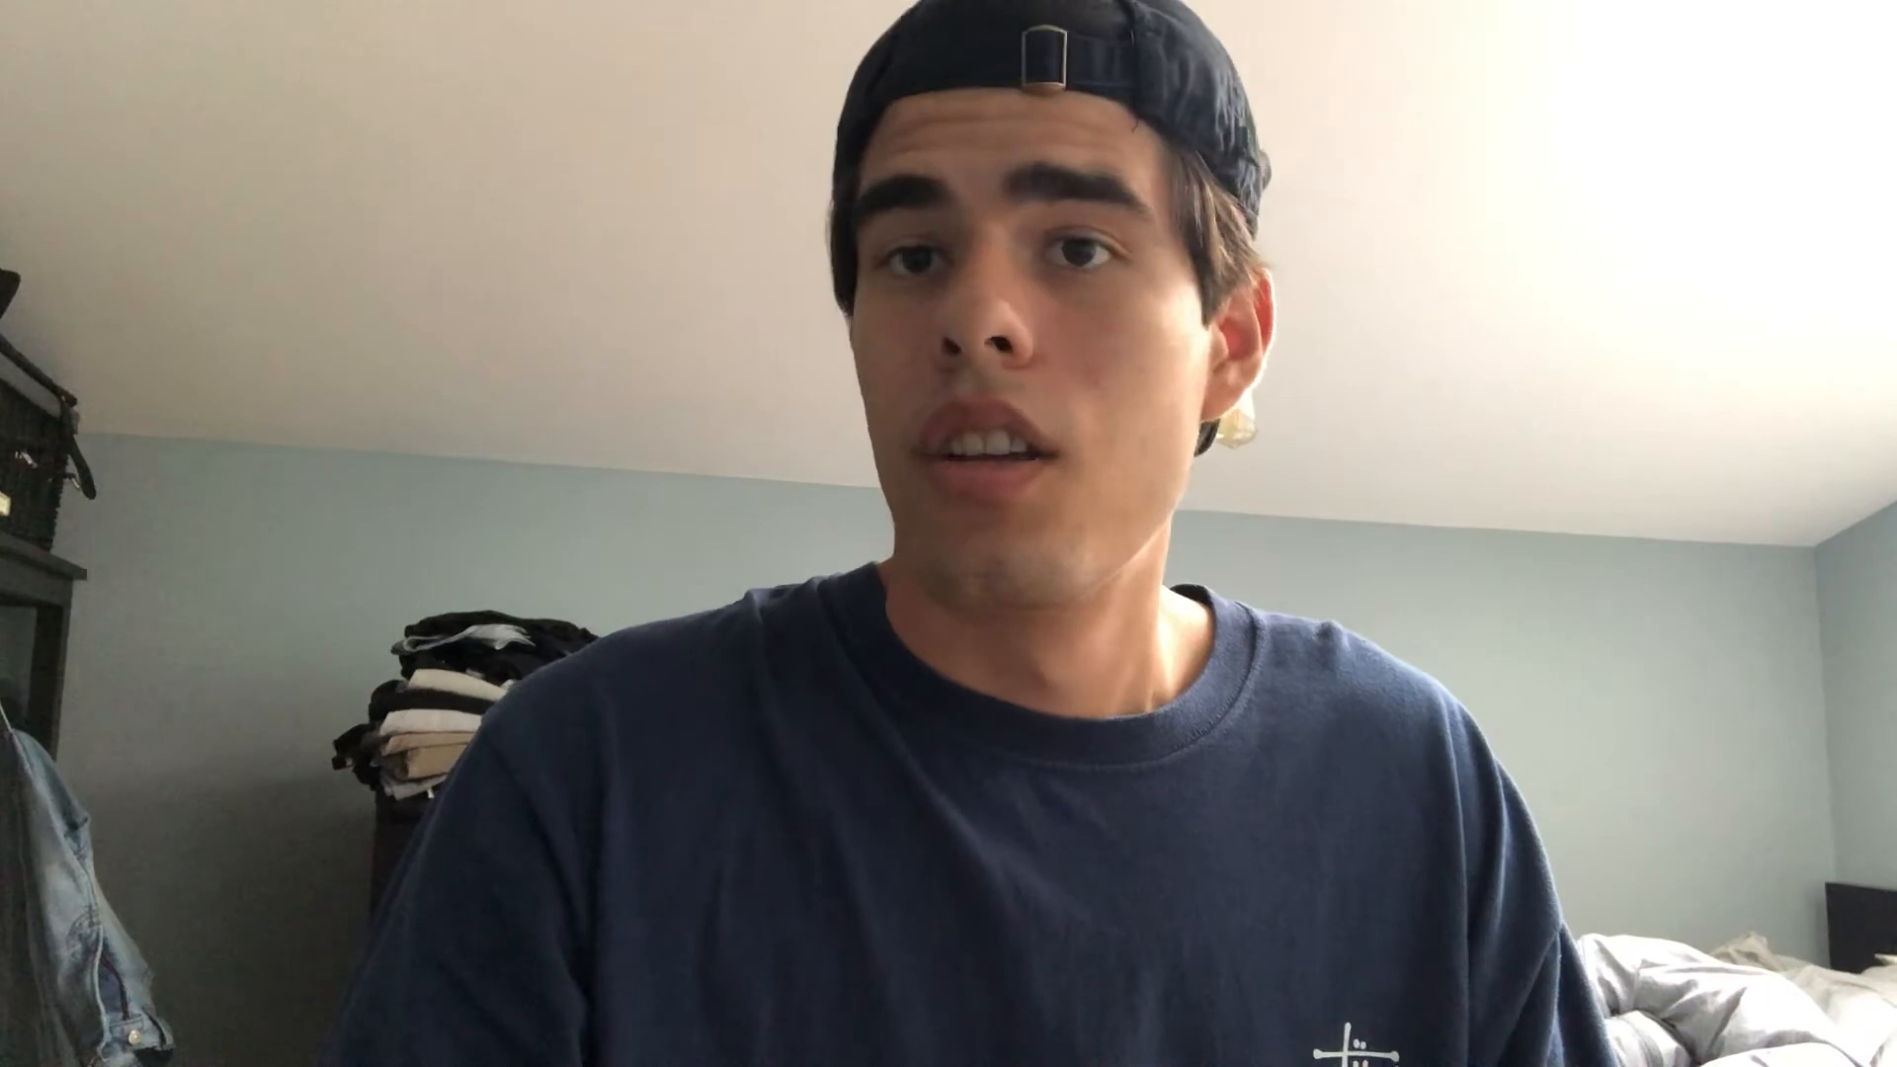